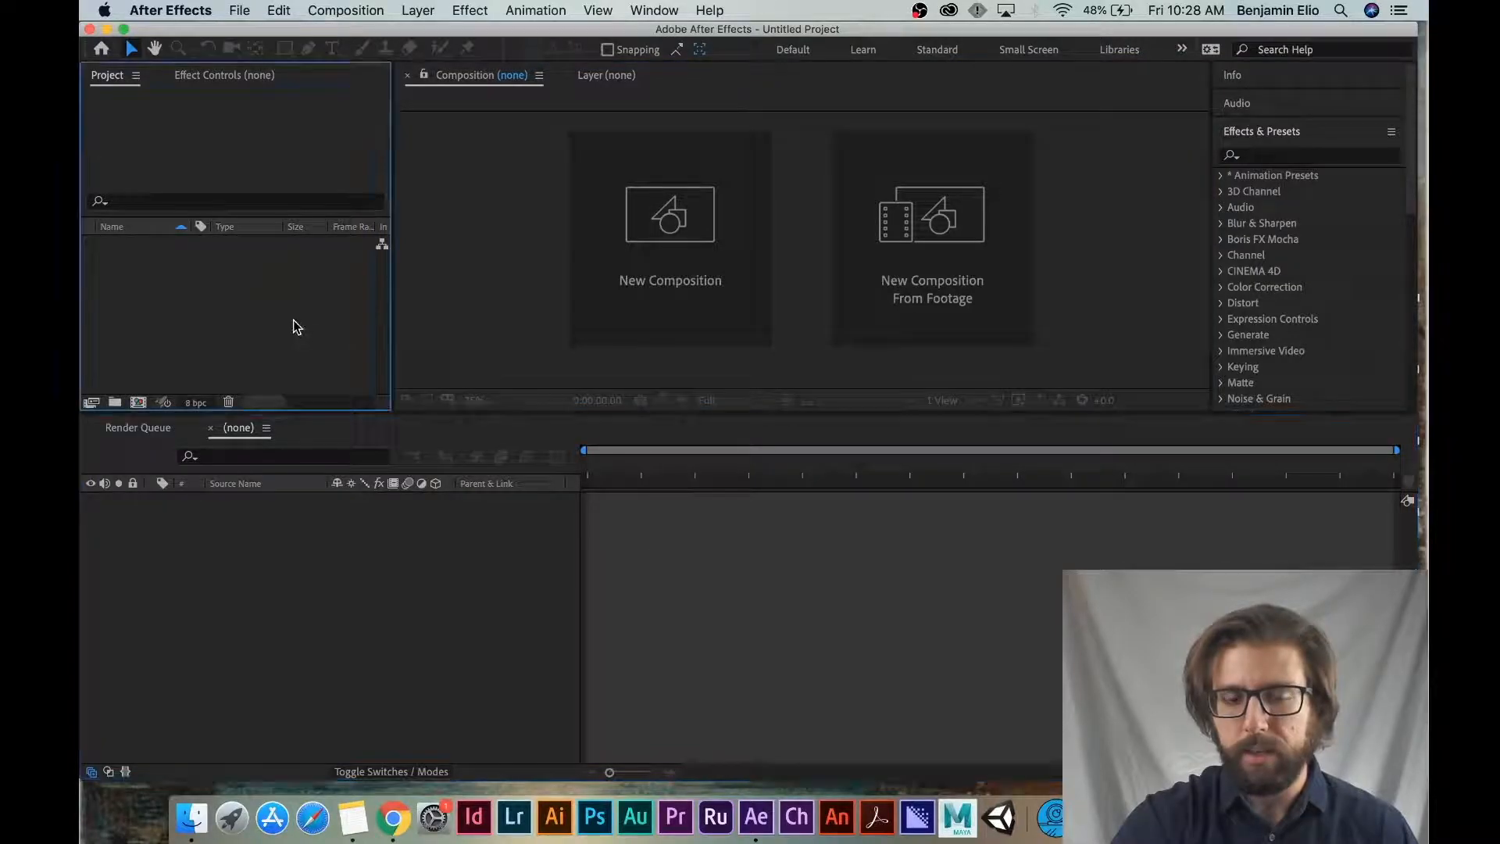
{"action": "left_click", "coordinate": [409, 550]}
{"action": "left_click", "coordinate": [317, 381]}
{"action": "left_click", "coordinate": [463, 379]}
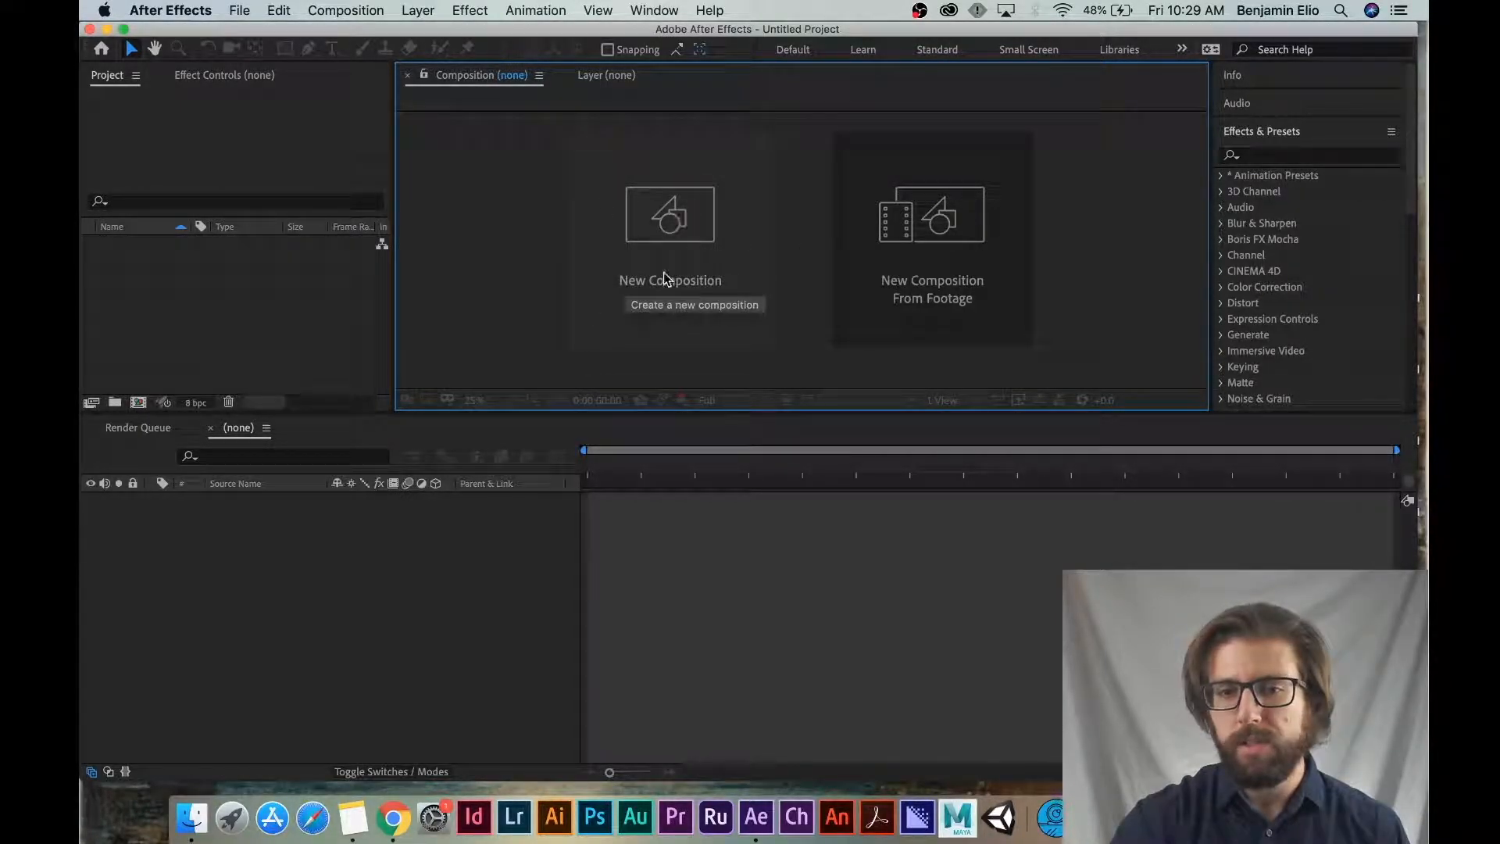
Start a new composition and name it Animation.
{"action": "left_click", "coordinate": [375, 10]}
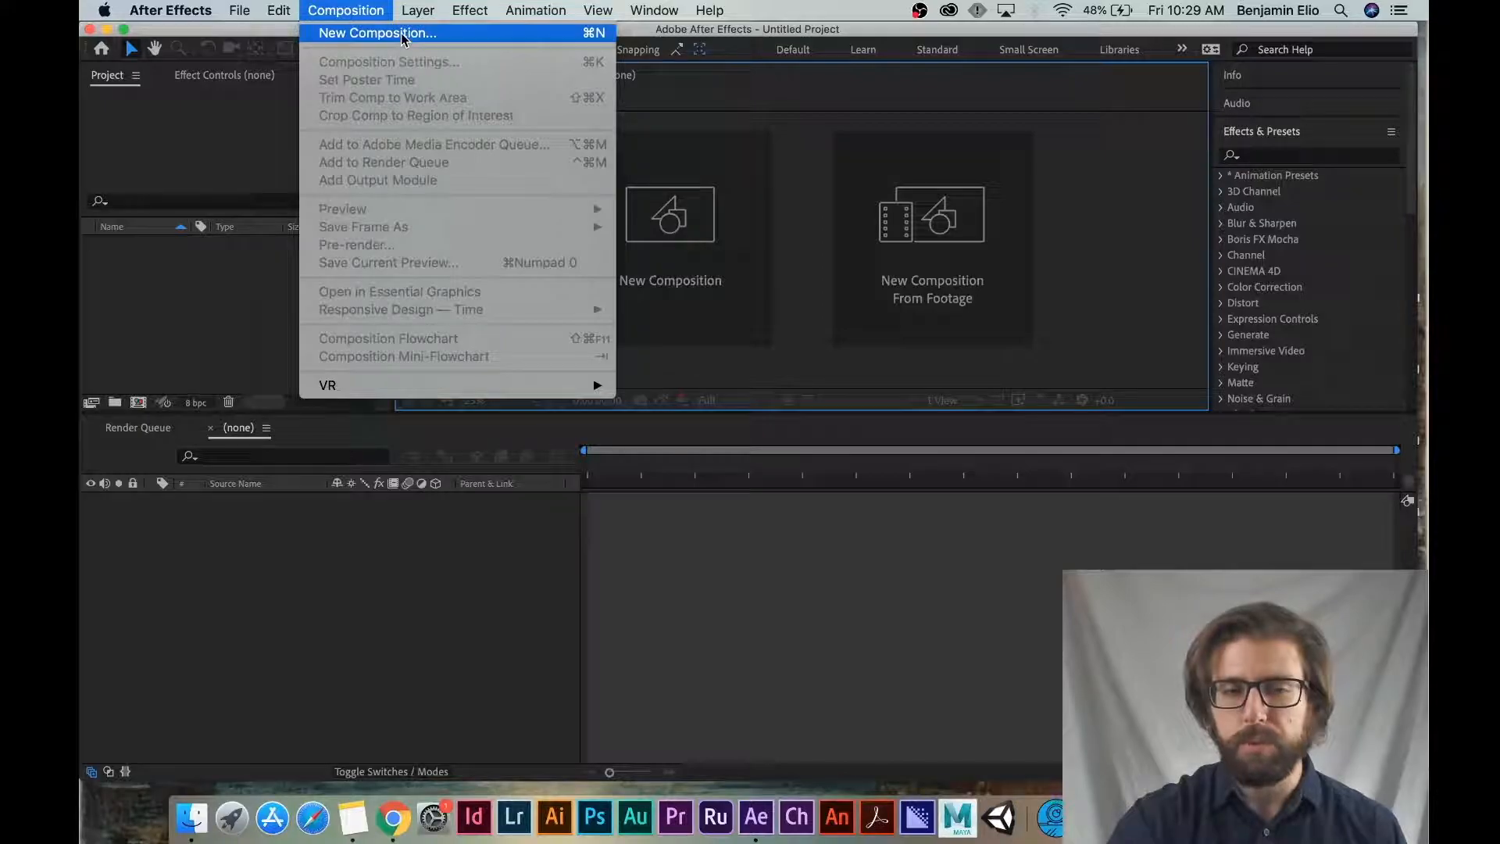
{"action": "left_click", "coordinate": [359, 9]}
{"action": "left_click", "coordinate": [359, 9]}
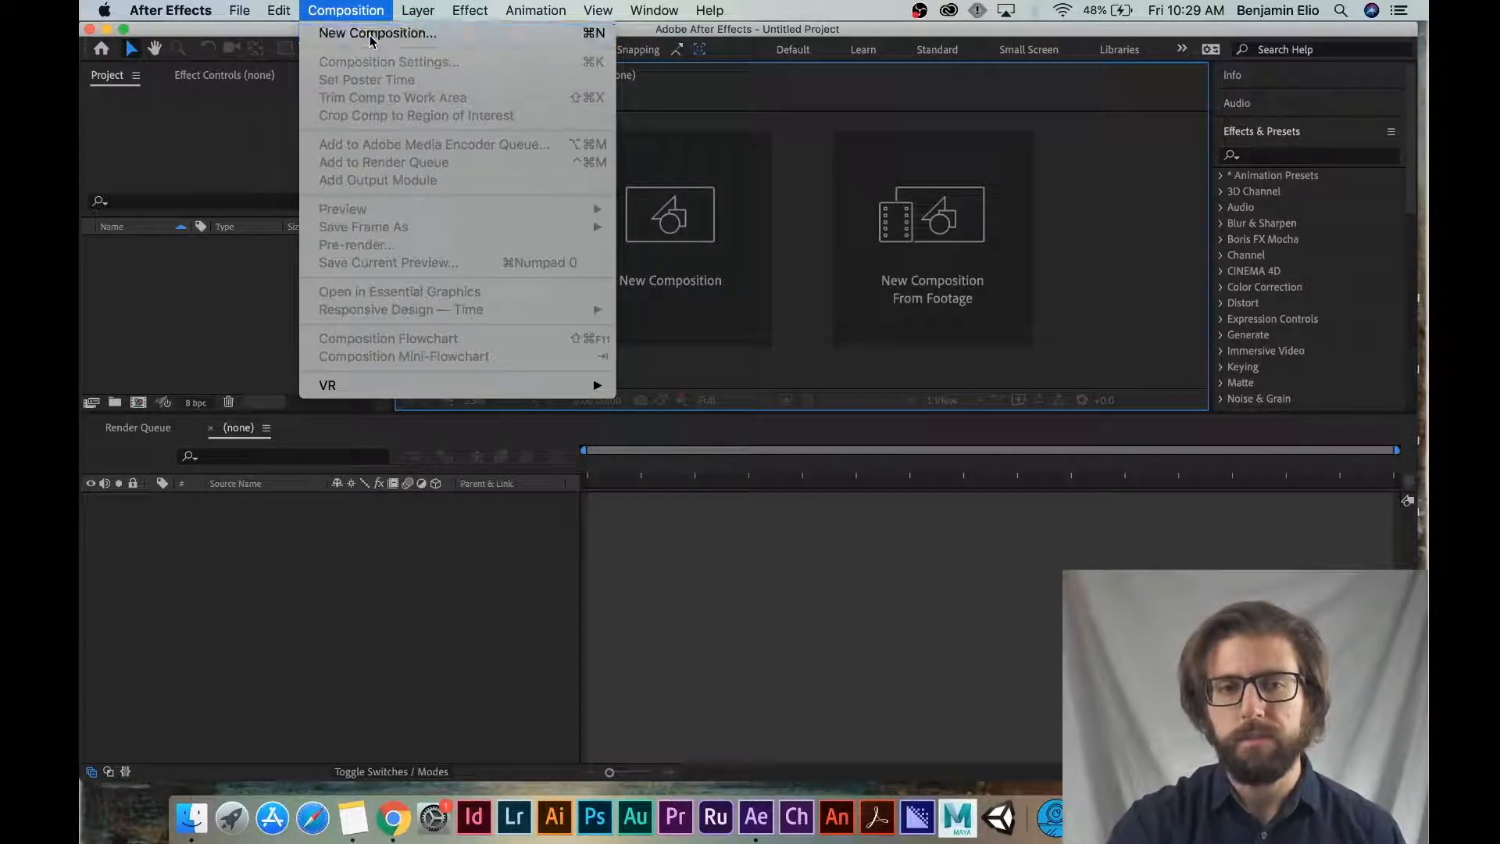
{"action": "left_click", "coordinate": [372, 33]}
{"action": "left_click_drag", "start_coordinate": [596, 195], "coordinate": [598, 127]}
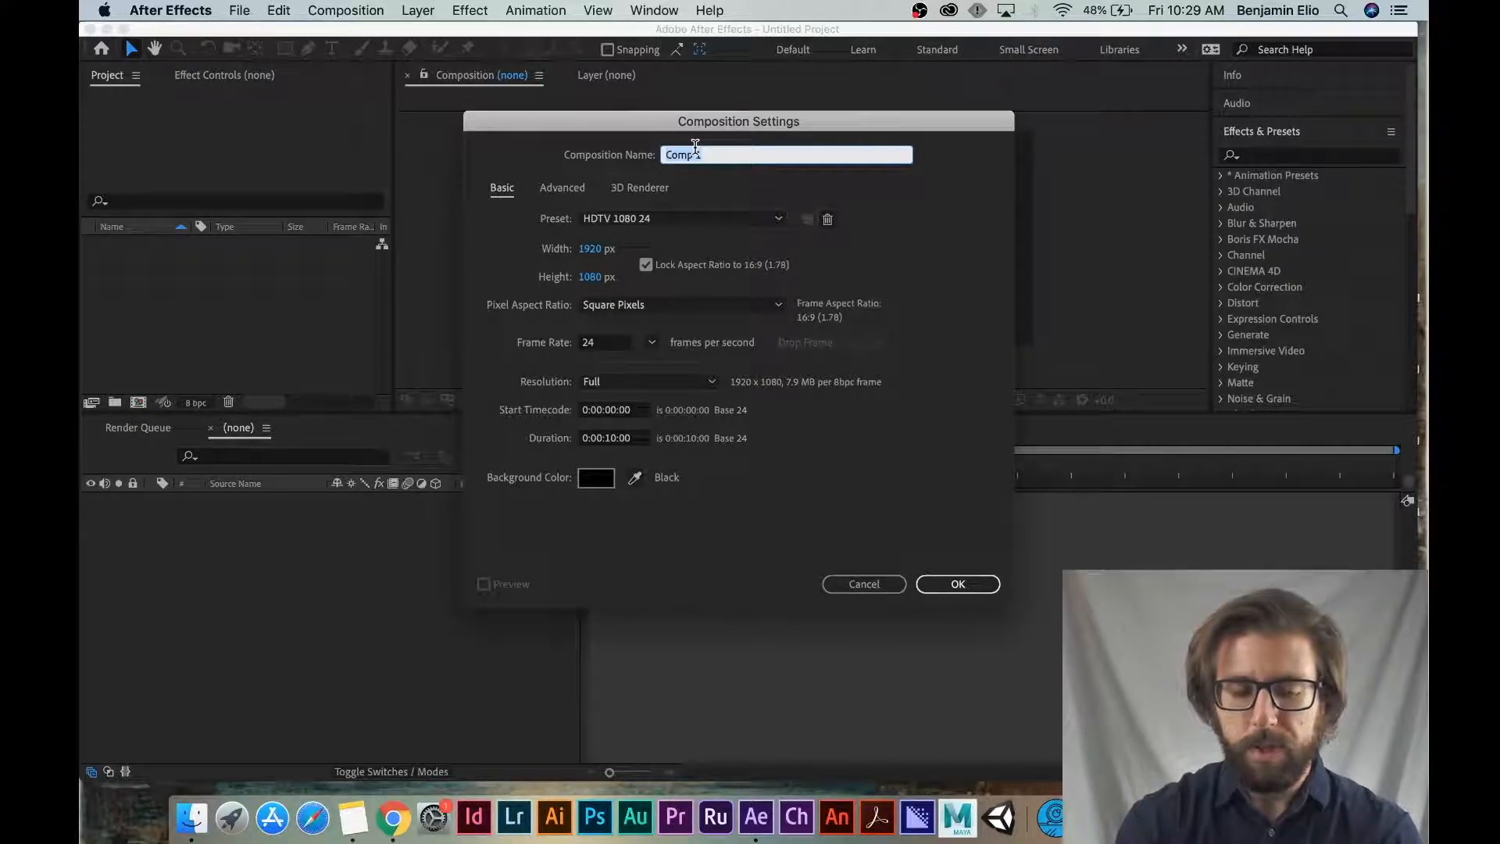
{"action": "type", "text": "Animation"}
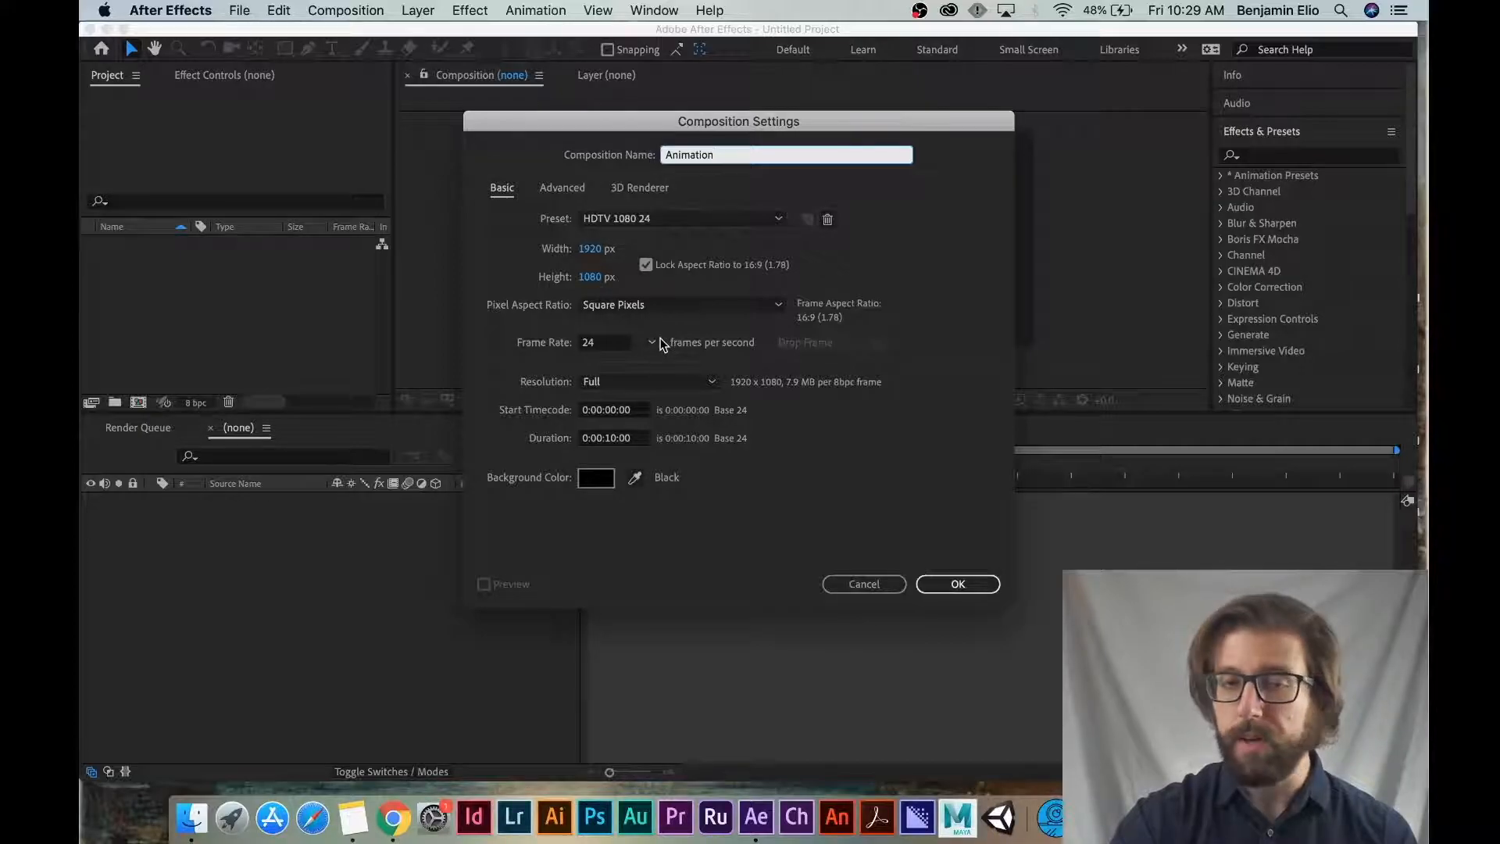
Create the composition with the HDTV 1080 24 preset and a duration of 0:00:10:00.
{"action": "left_click", "coordinate": [695, 223]}
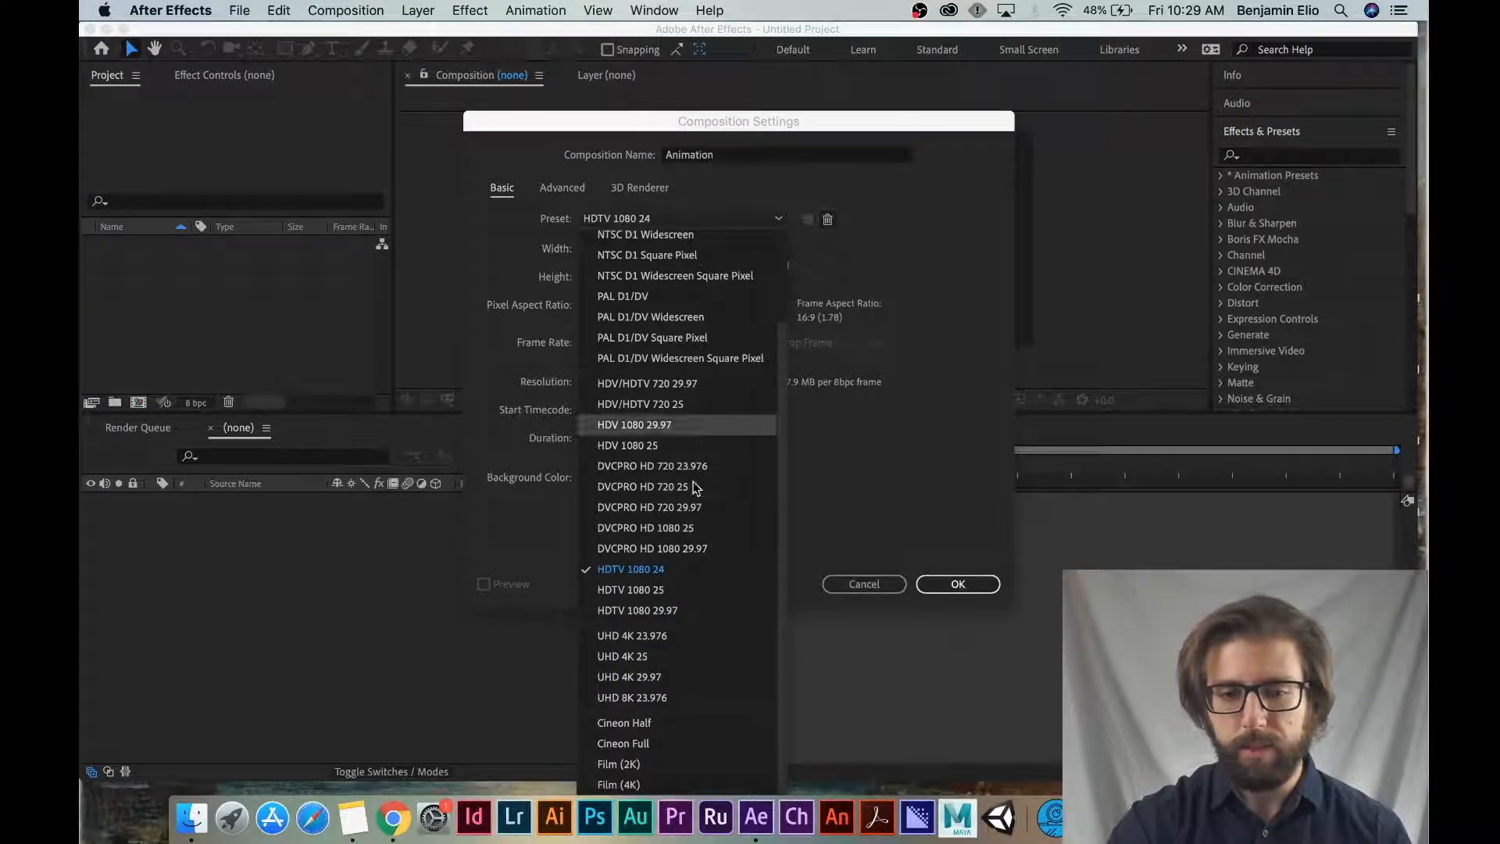
{"action": "left_click", "coordinate": [649, 573]}
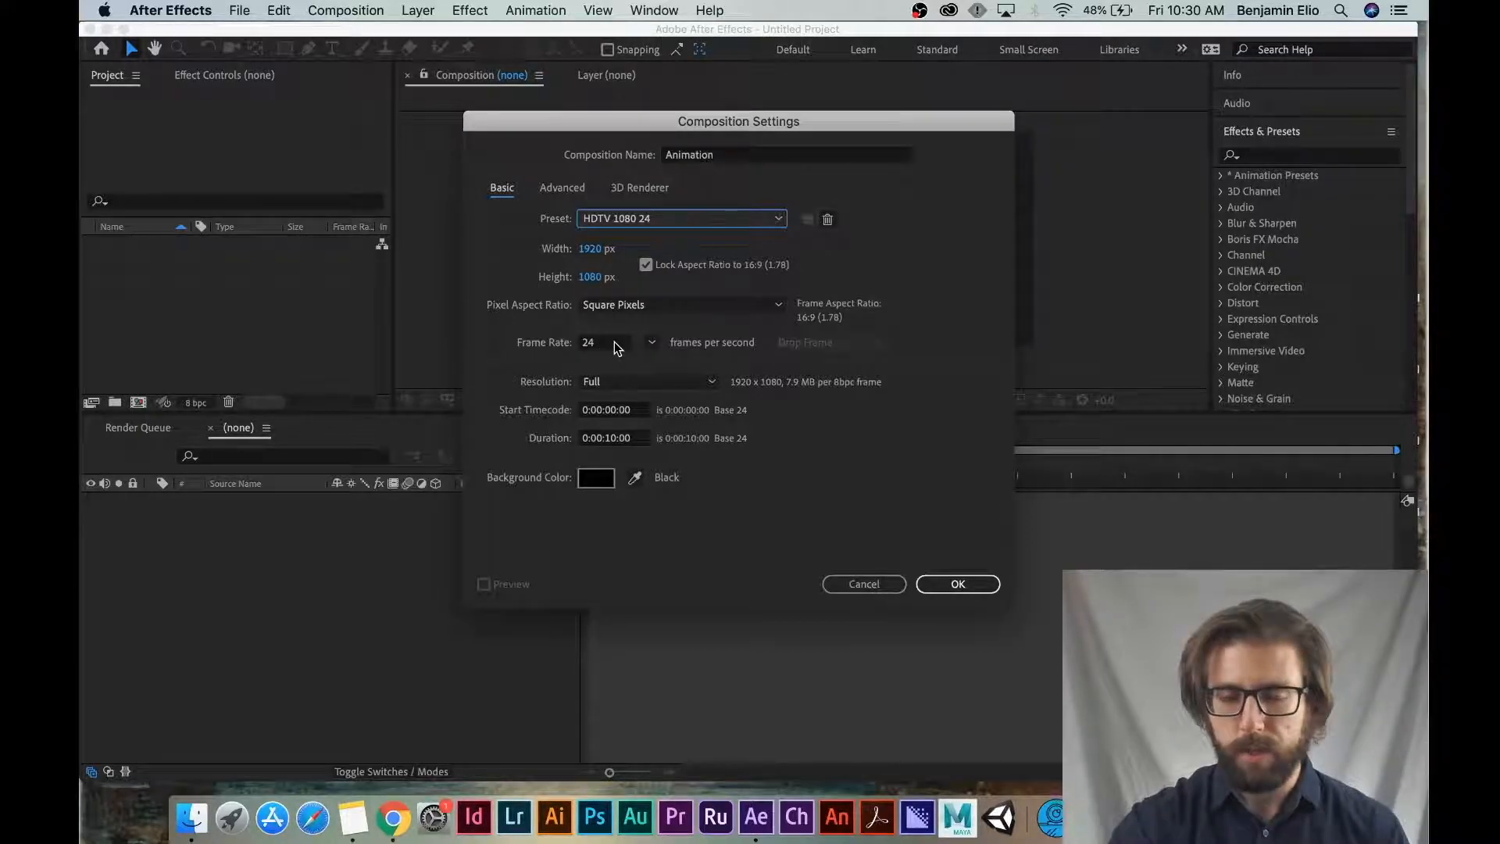
{"action": "left_click", "coordinate": [641, 441]}
{"action": "left_click", "coordinate": [634, 440]}
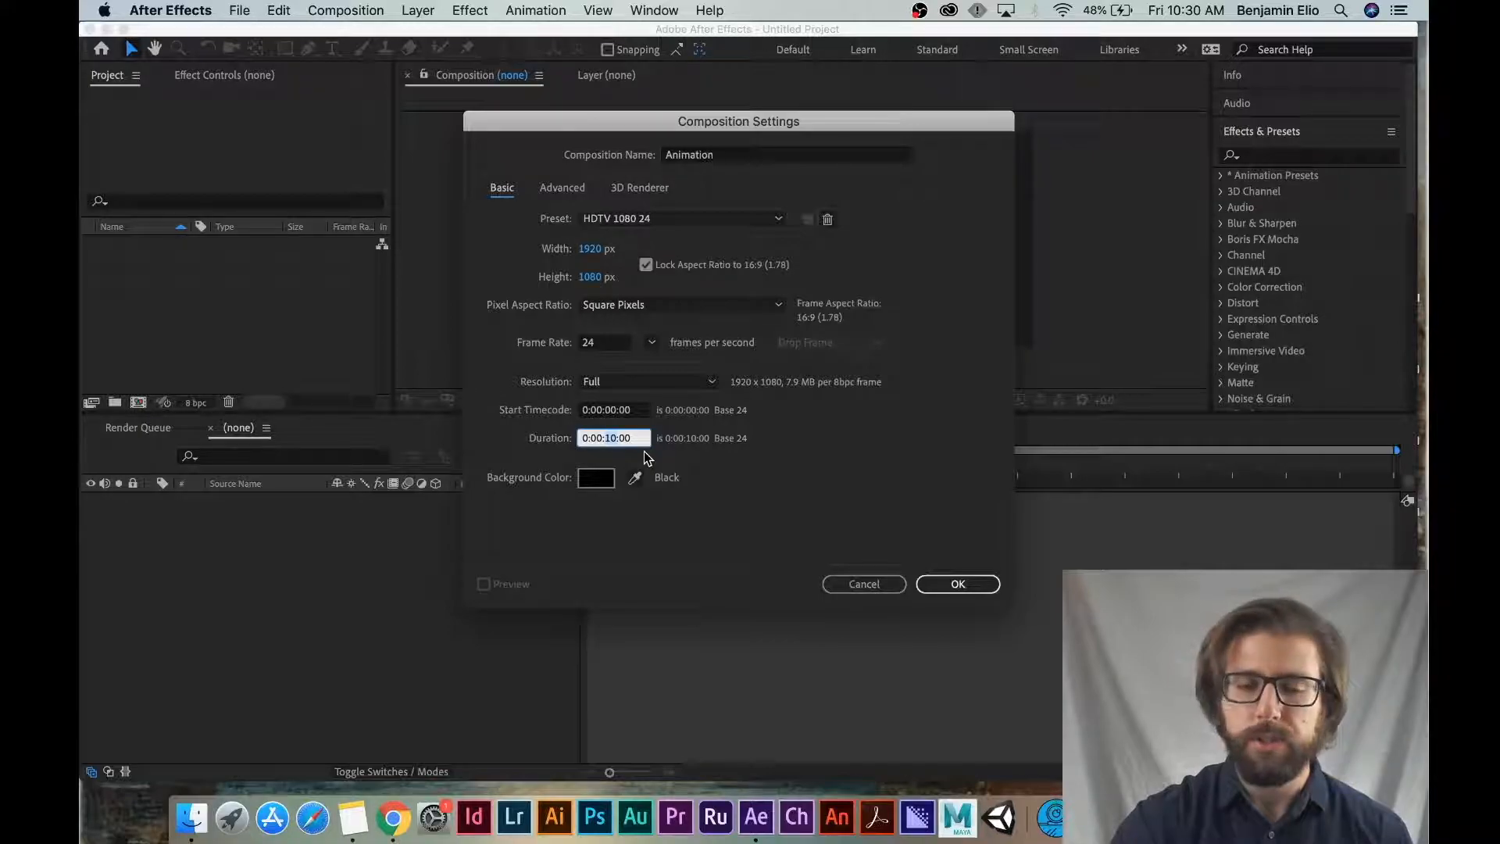
{"action": "left_click", "coordinate": [678, 473]}
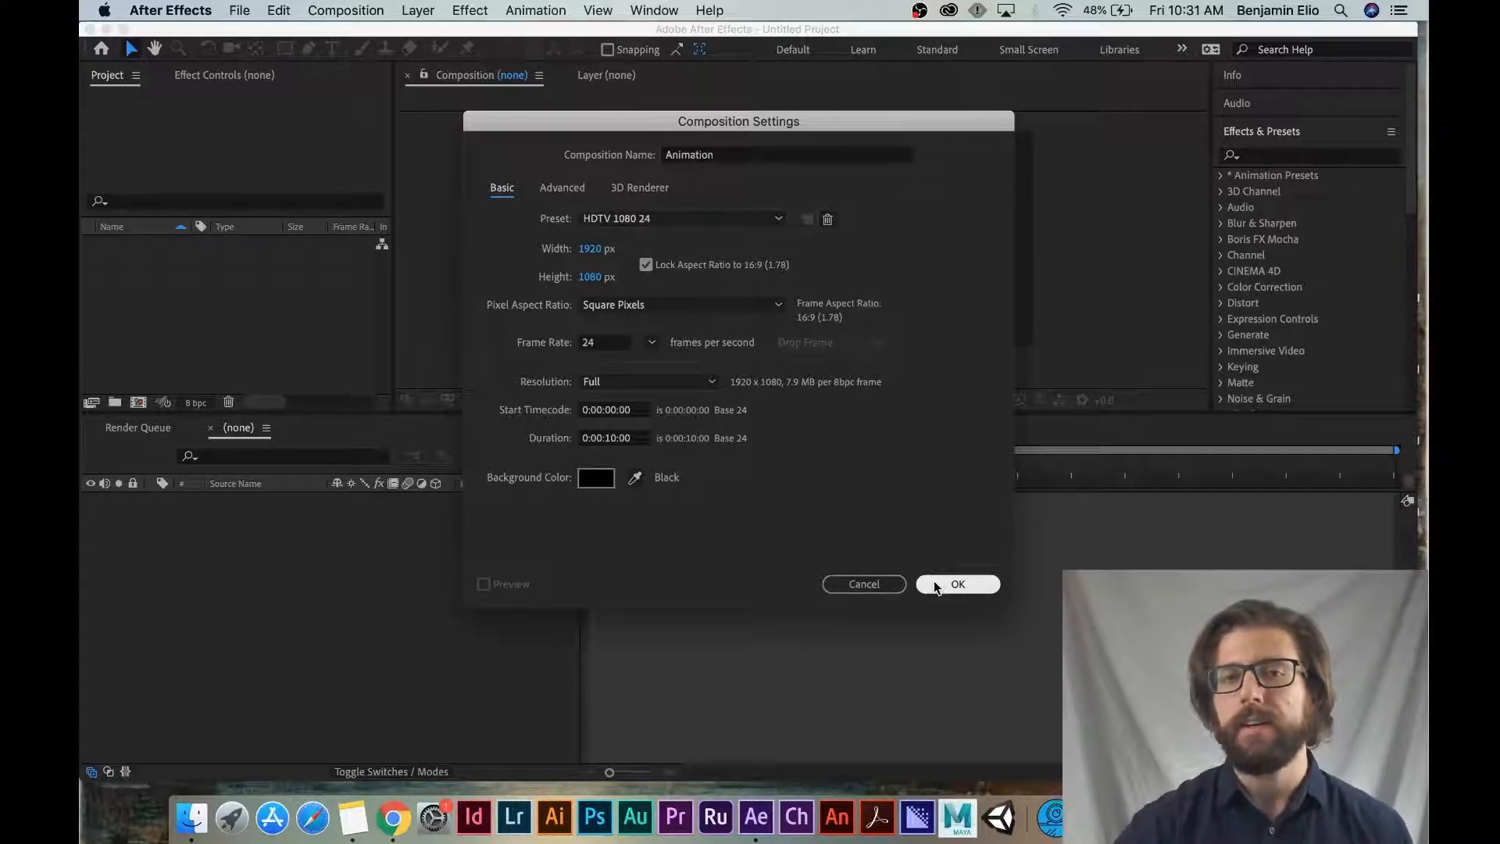
{"action": "left_click", "coordinate": [966, 584]}
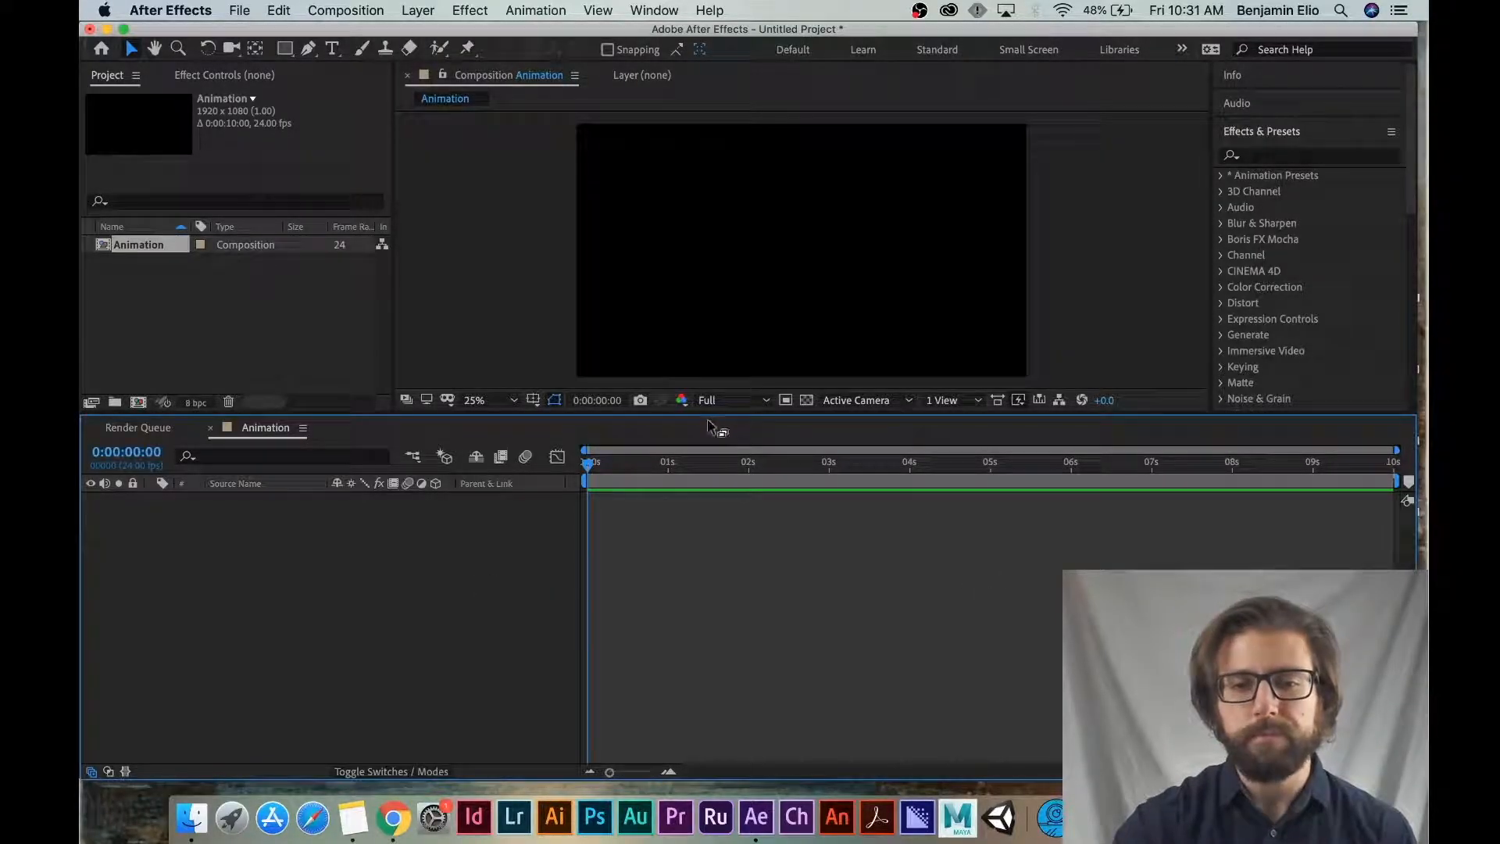
Enlarge the project and composition areas by lowering their border with the timeline, and deselect the Animation composition.
{"action": "left_click_drag", "start_coordinate": [380, 415], "coordinate": [380, 463]}
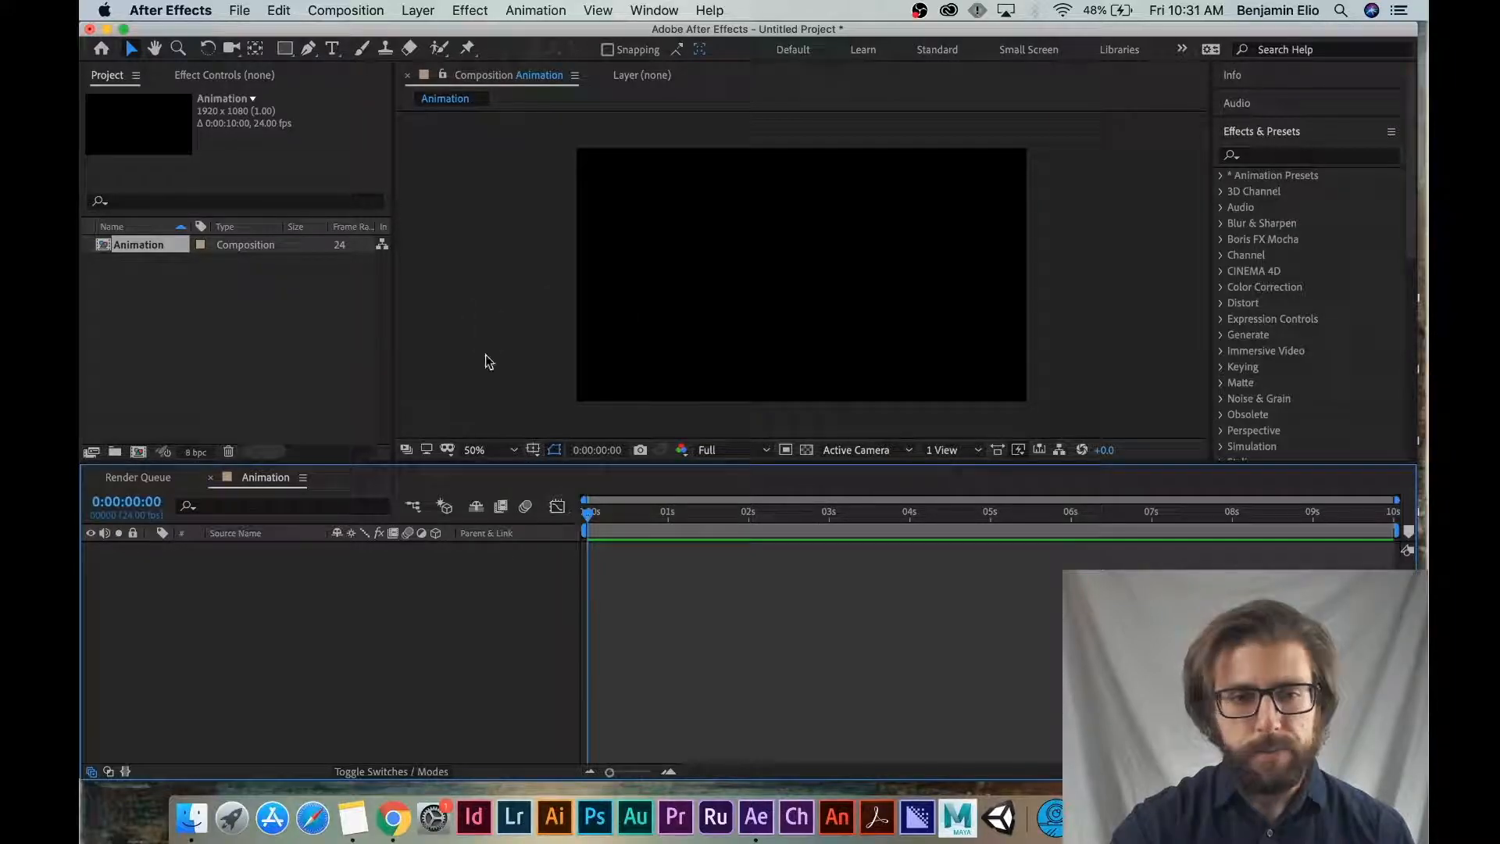
{"action": "left_click", "coordinate": [312, 340]}
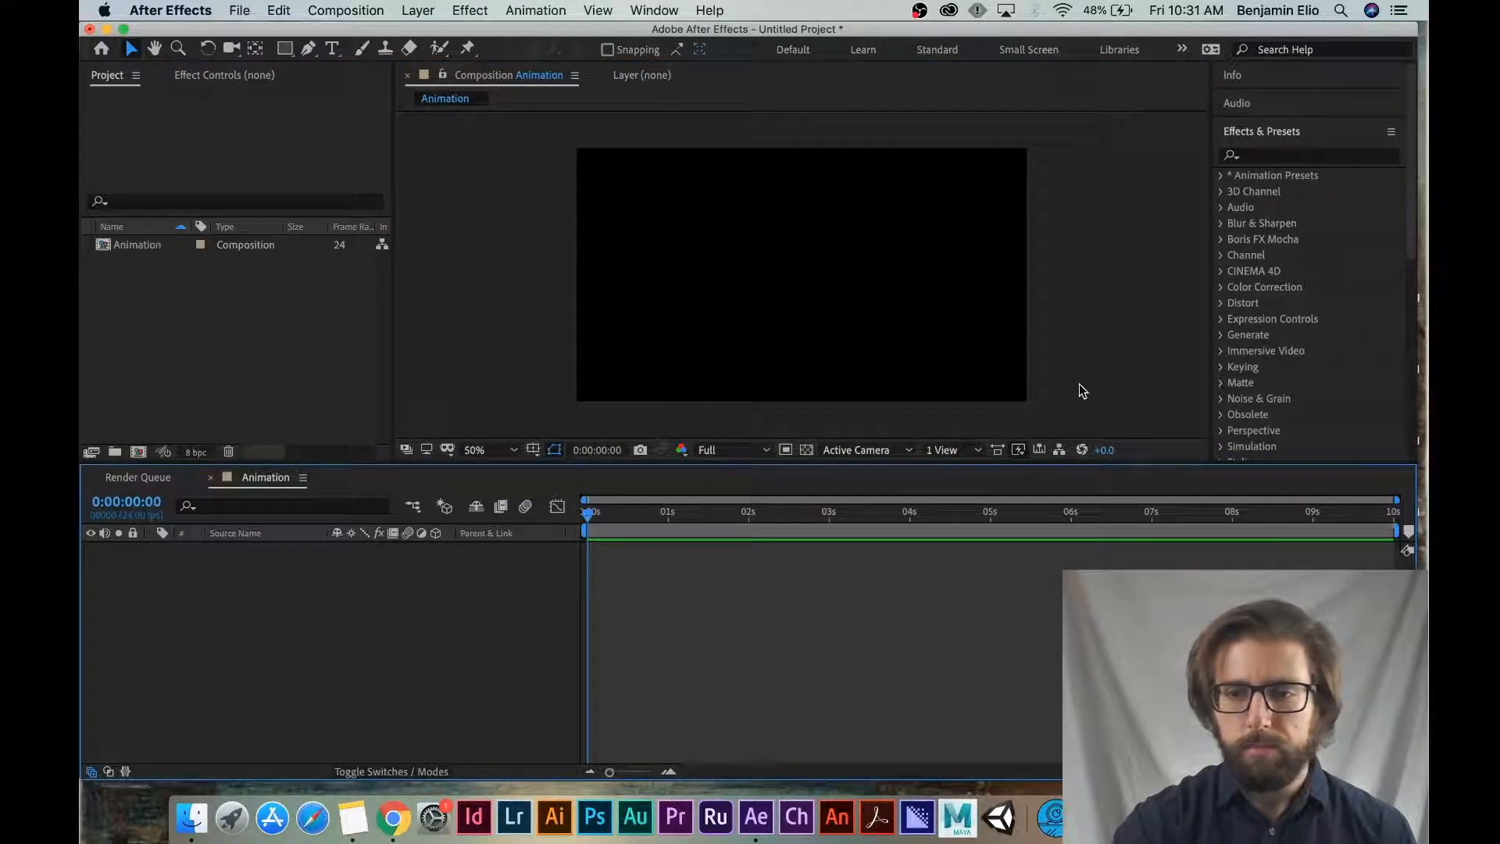
{"action": "left_click", "coordinate": [1272, 378]}
{"action": "left_click", "coordinate": [1099, 336]}
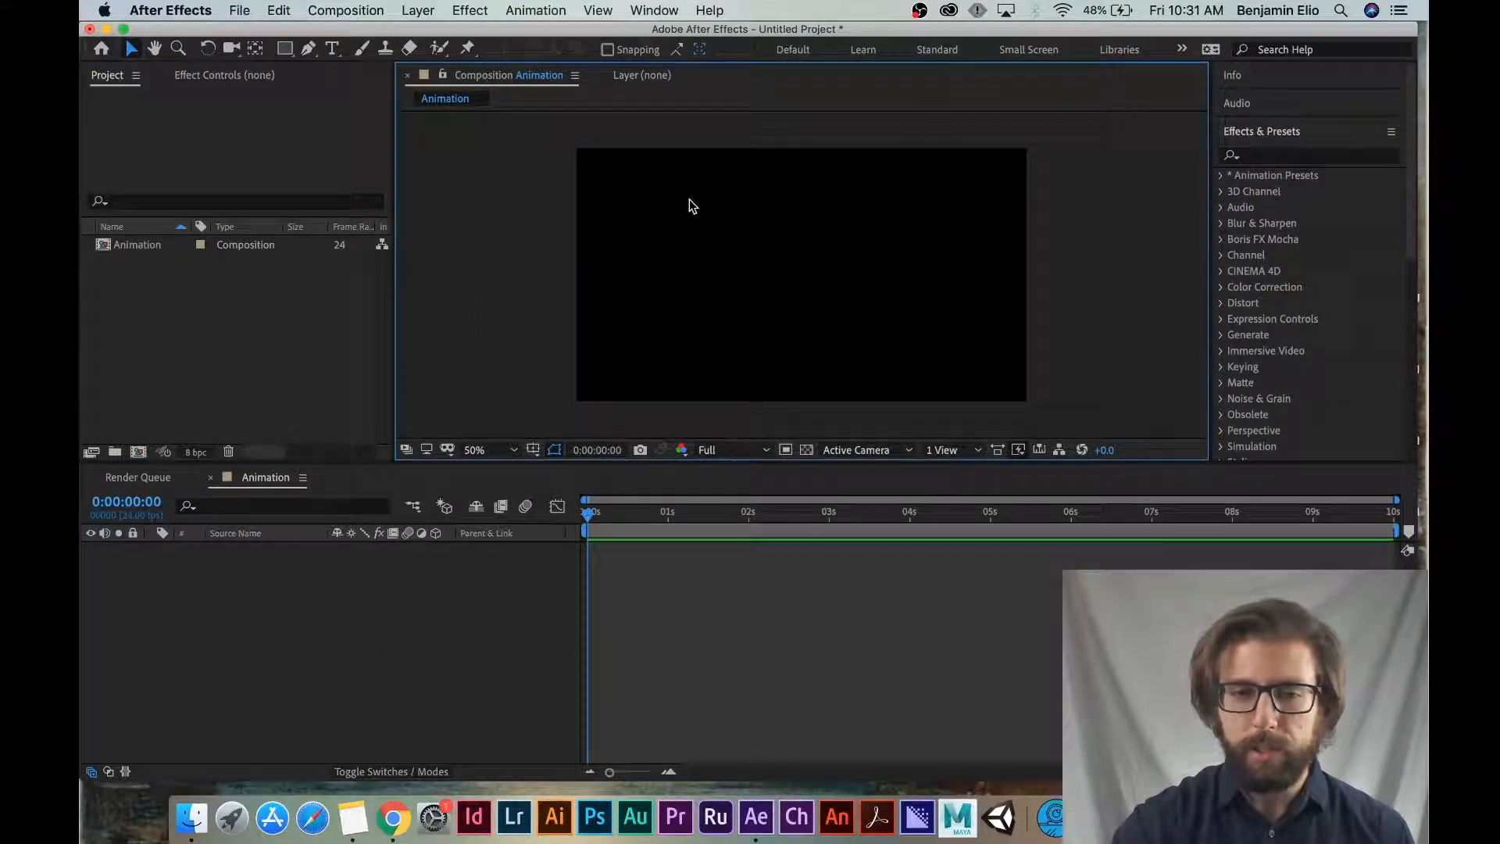
{"action": "left_click", "coordinate": [277, 281]}
{"action": "left_click", "coordinate": [305, 697]}
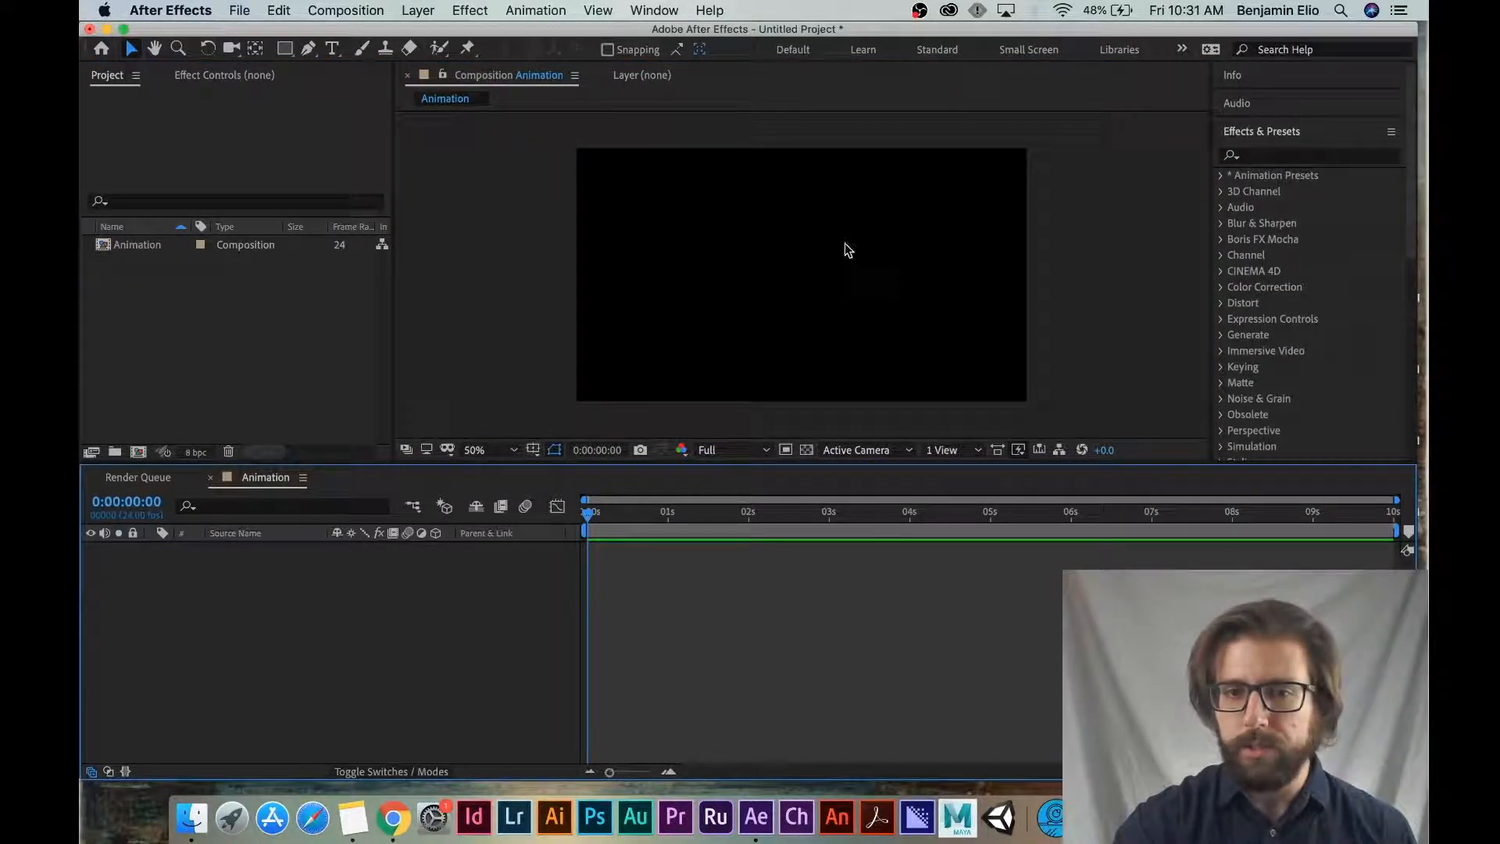
{"action": "left_click", "coordinate": [489, 326]}
{"action": "left_click", "coordinate": [335, 388]}
{"action": "left_click", "coordinate": [341, 586]}
{"action": "left_click", "coordinate": [484, 338]}
Set the workspace to All Panels.
{"action": "left_click", "coordinate": [656, 10]}
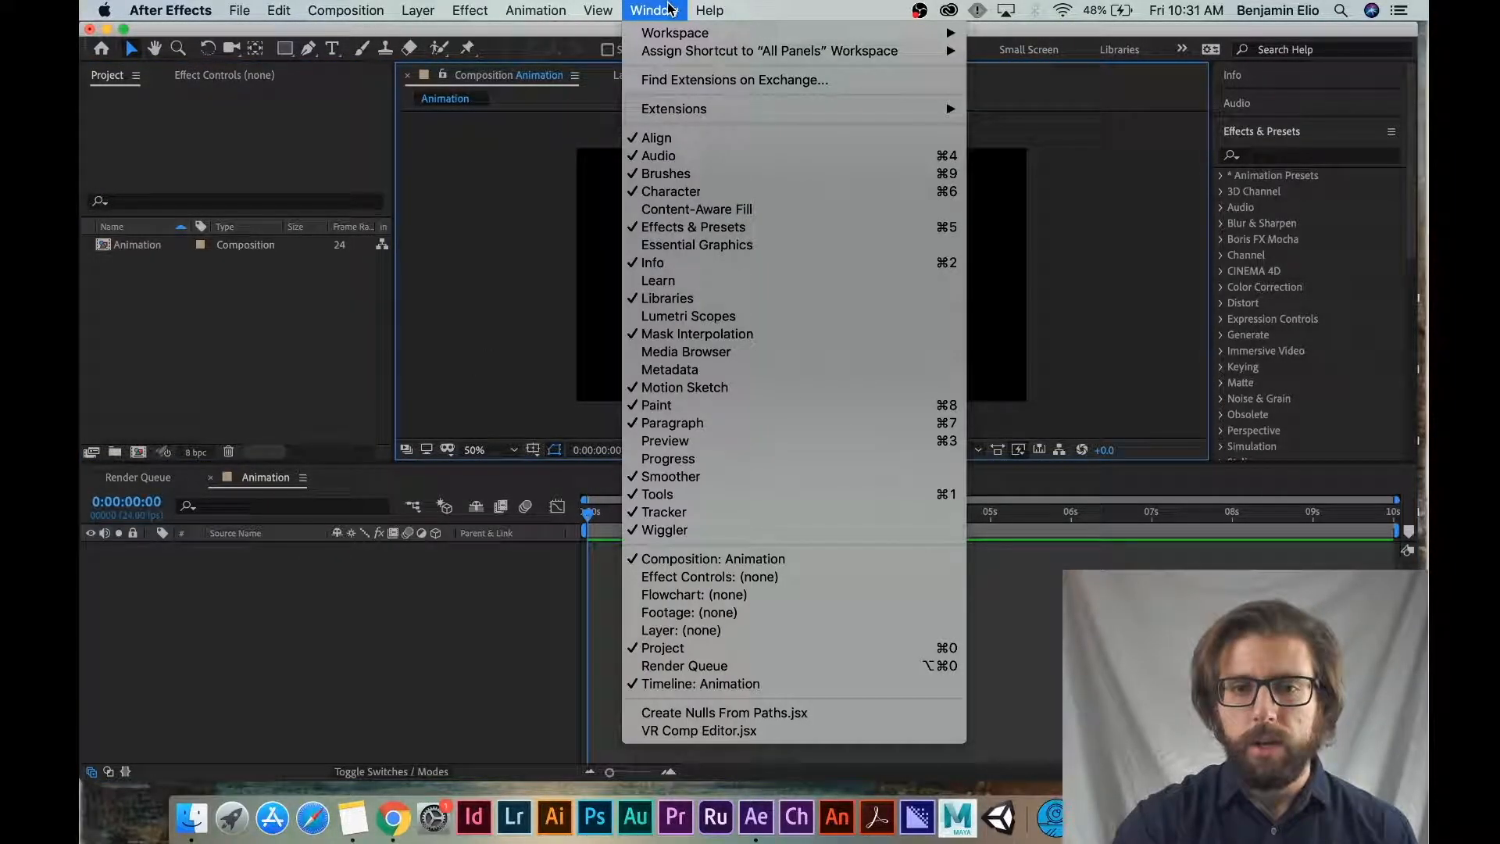
{"action": "mouse_move", "coordinate": [669, 31]}
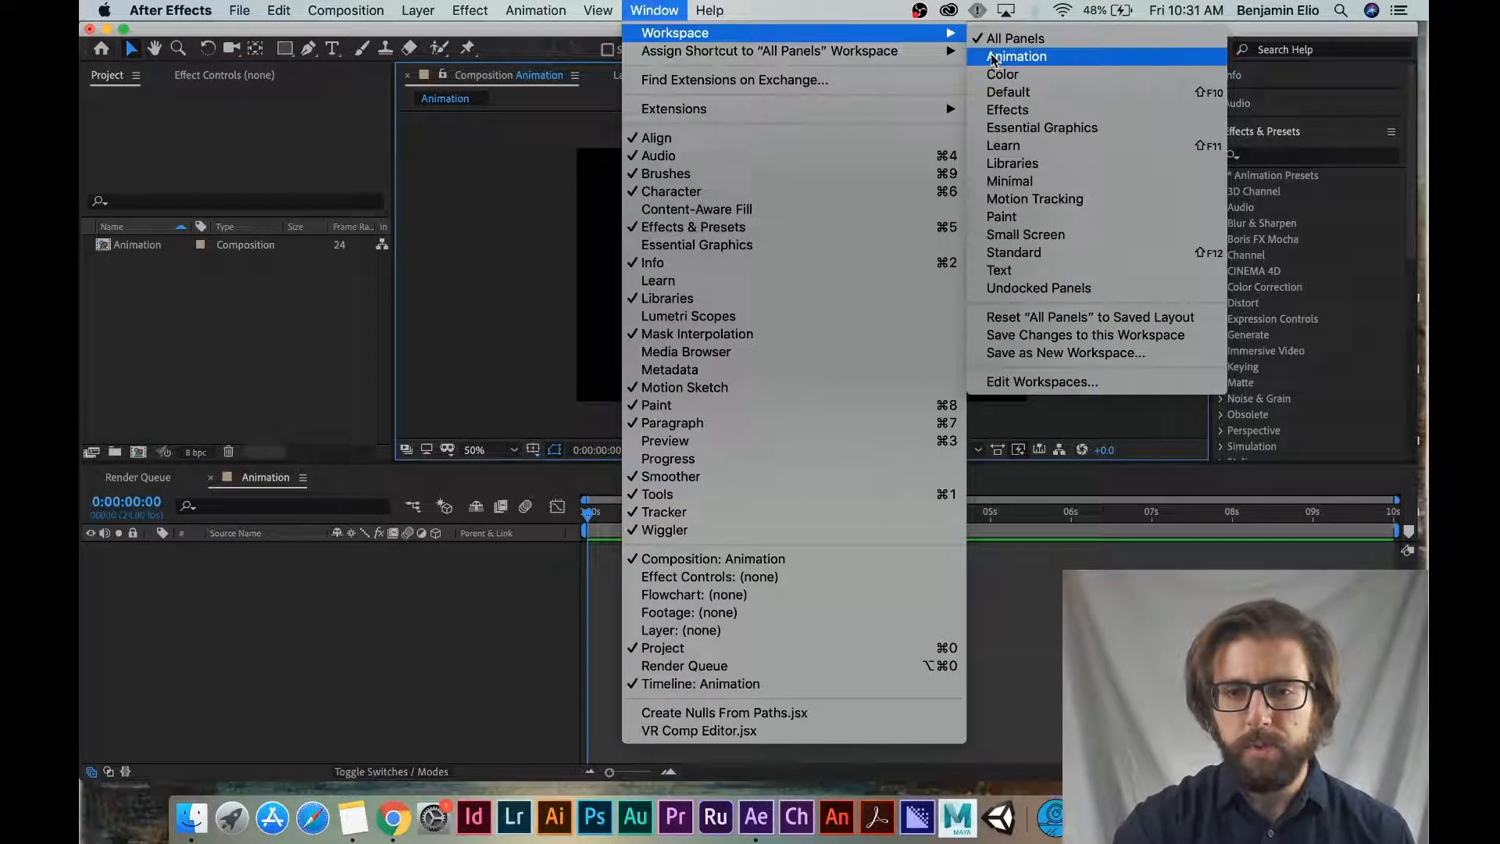
{"action": "left_click", "coordinate": [1055, 41]}
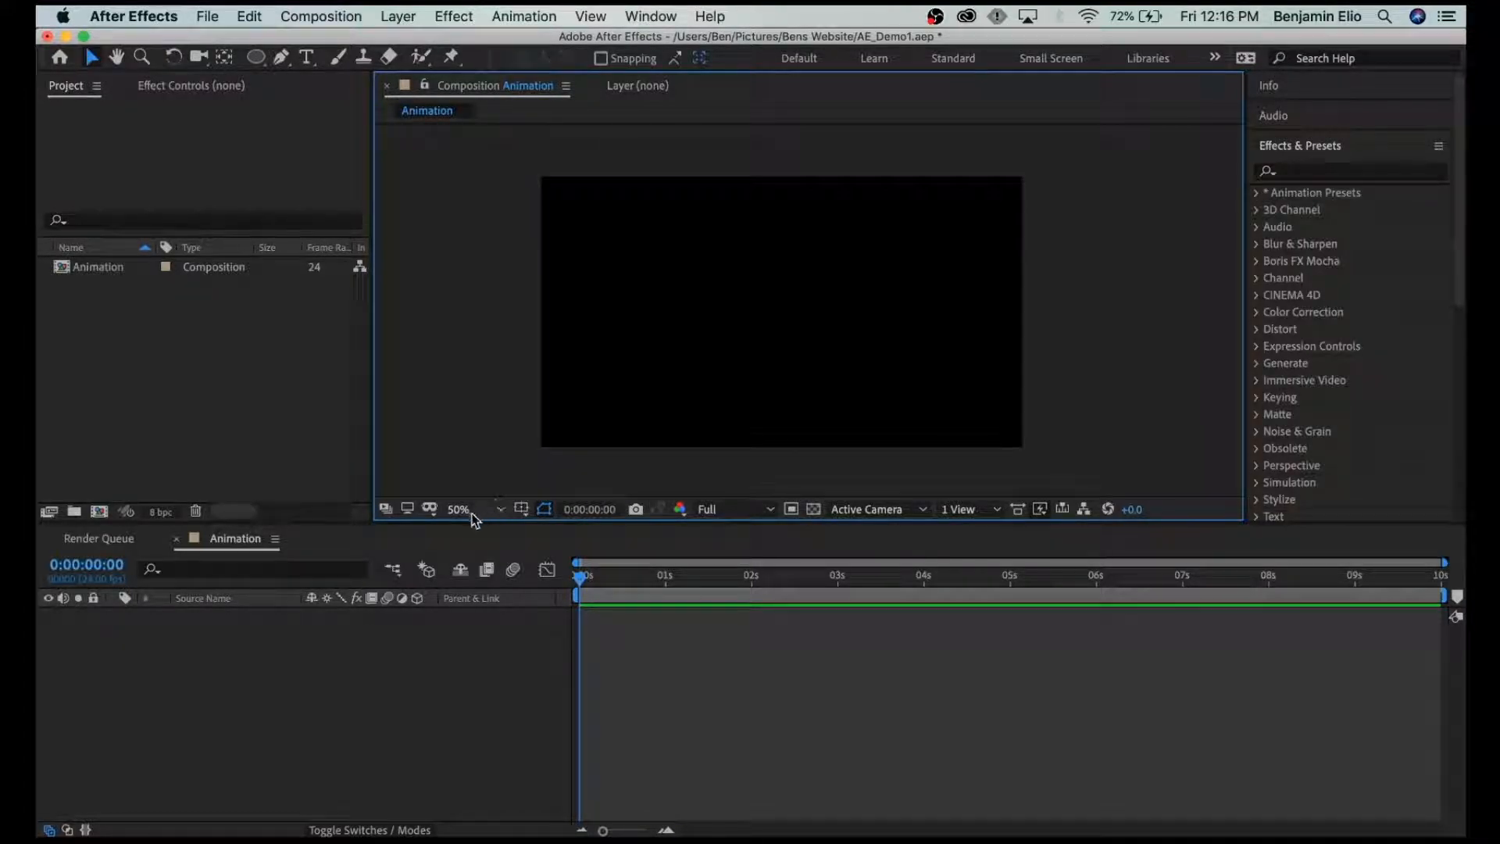
Select the Animation composition in the project and make its empty timeline active.
{"action": "left_click", "coordinate": [203, 368]}
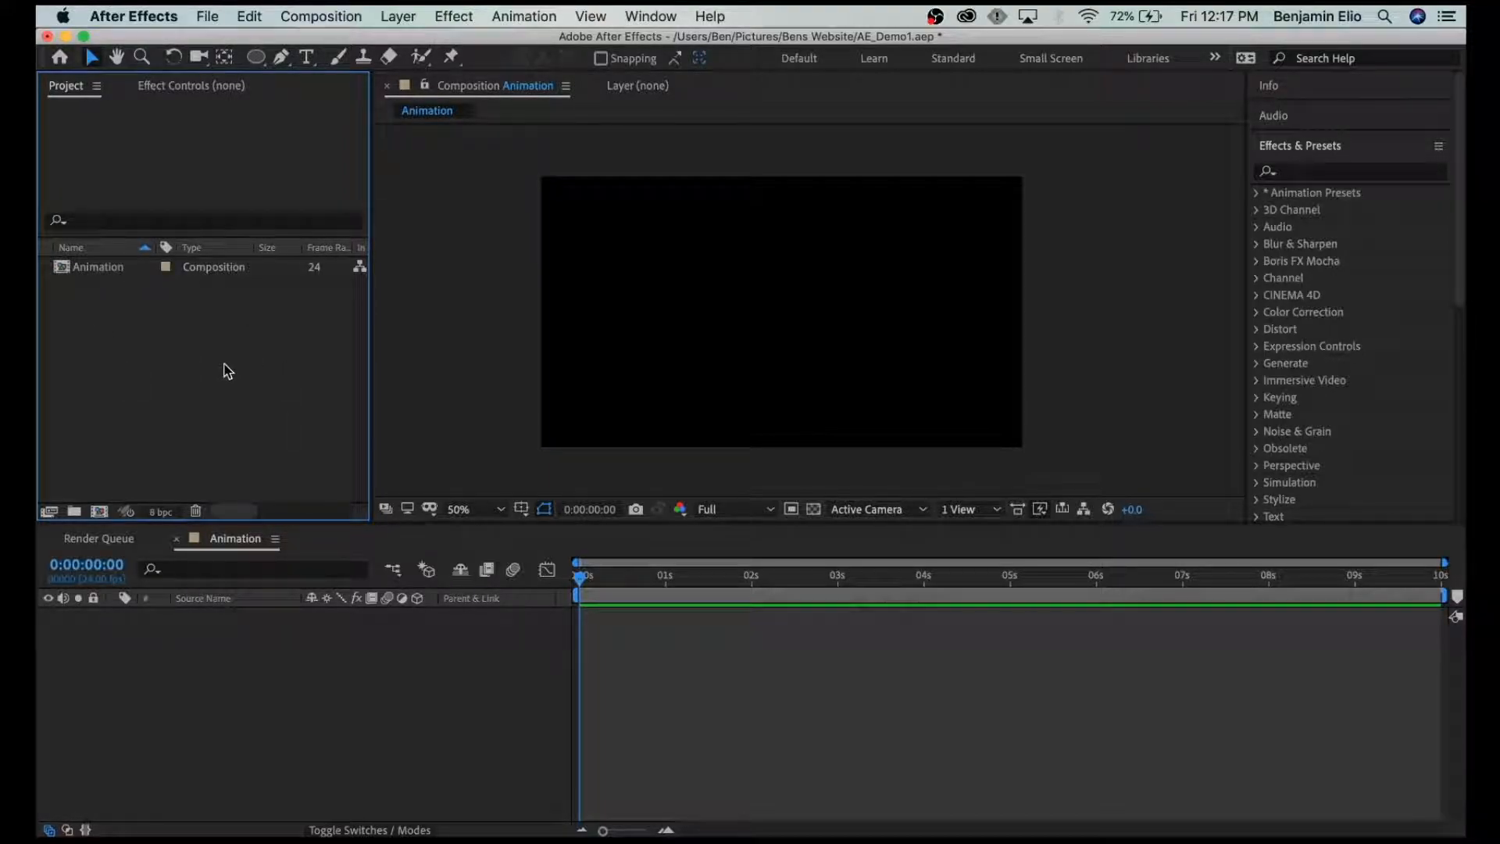
{"action": "left_click", "coordinate": [222, 273]}
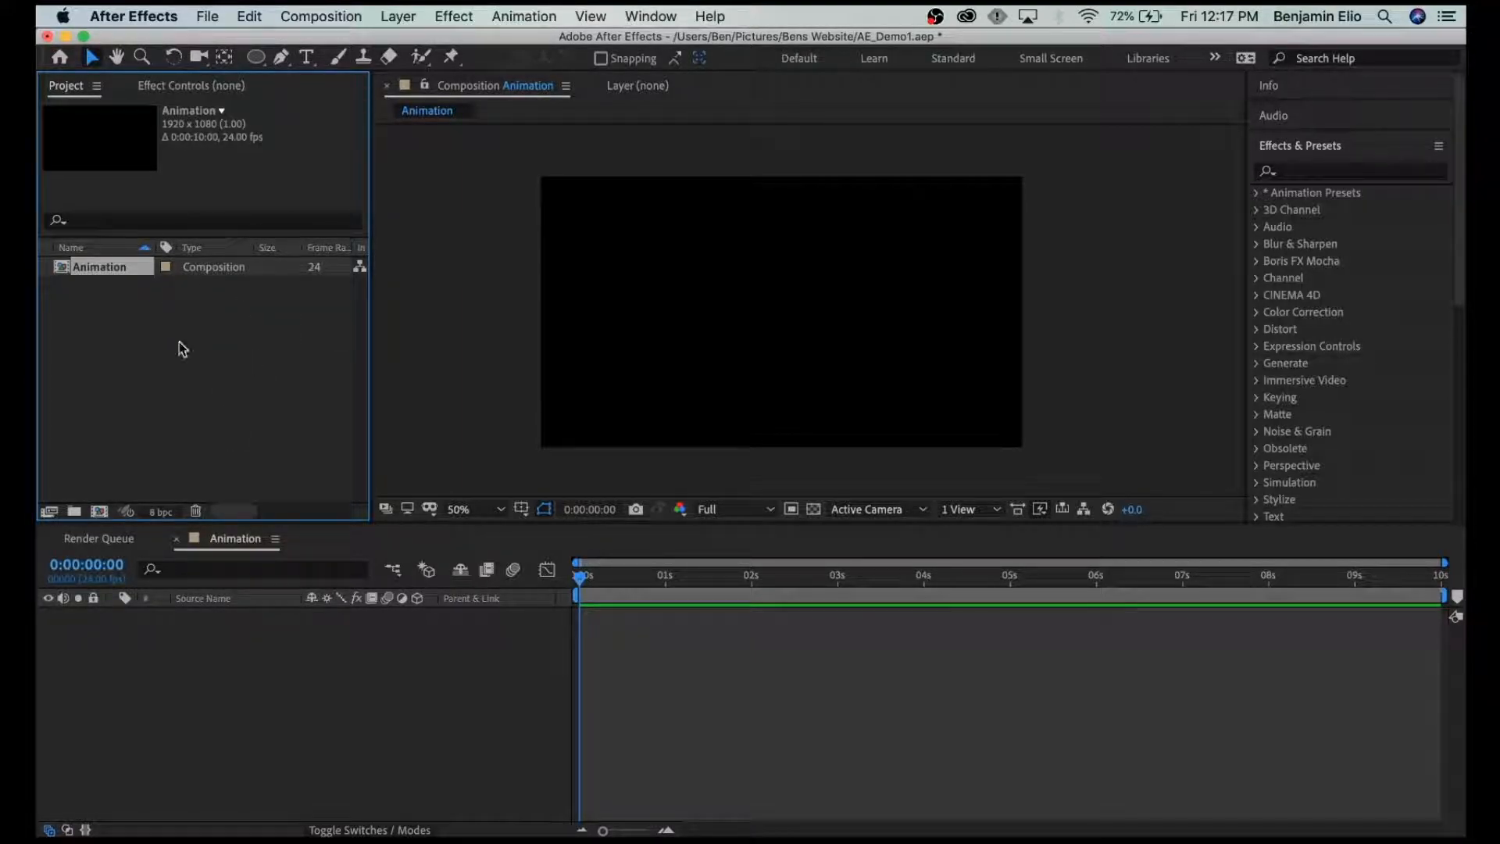
{"action": "left_click", "coordinate": [279, 653]}
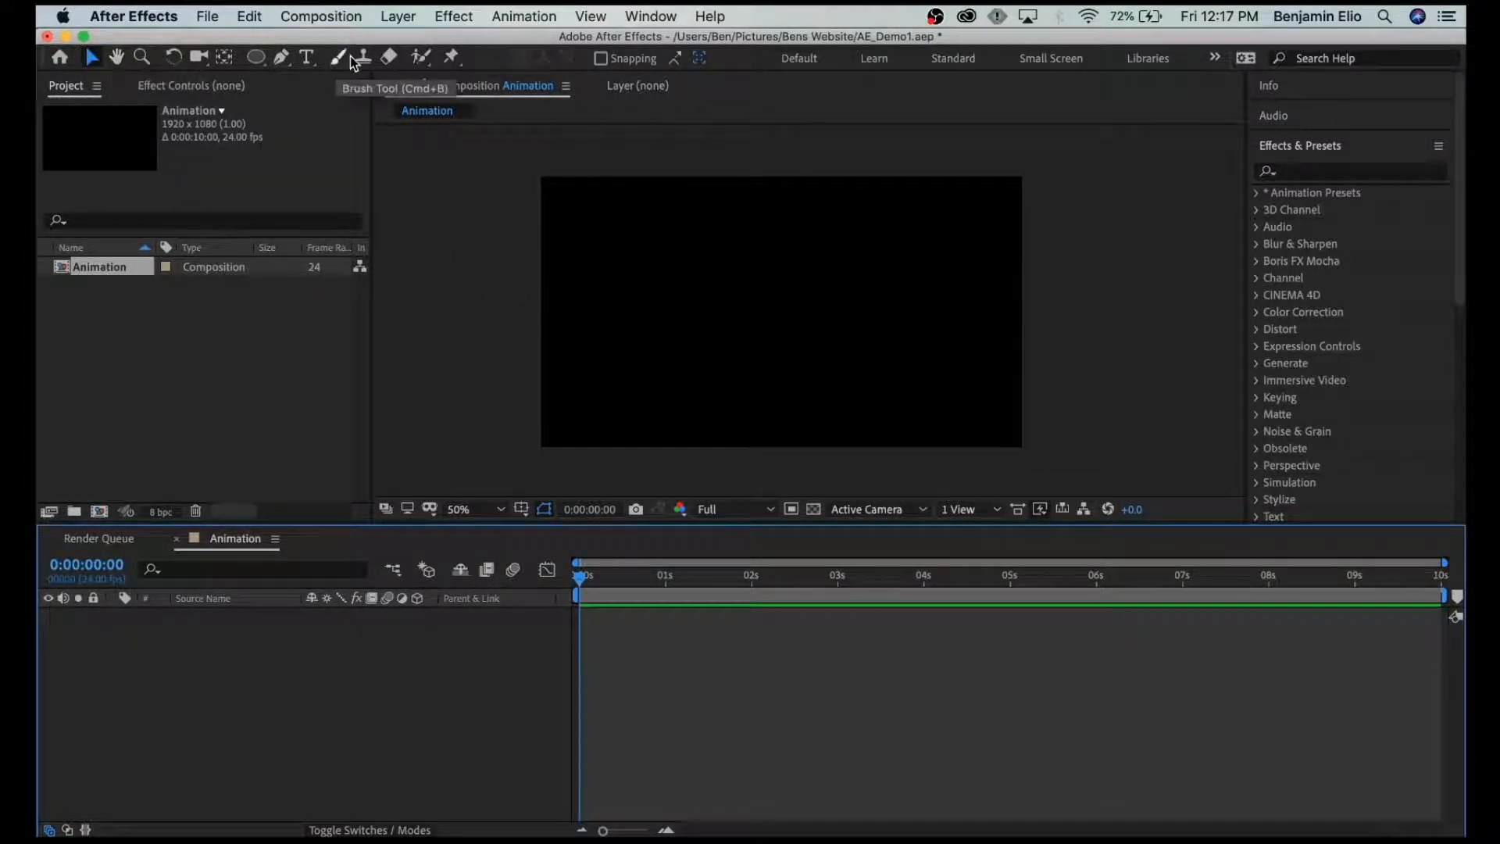
Draw a blue circle with the Ellipse Tool in the left half of the composition, keeping its proportions locked.
{"action": "left_click", "coordinate": [257, 58]}
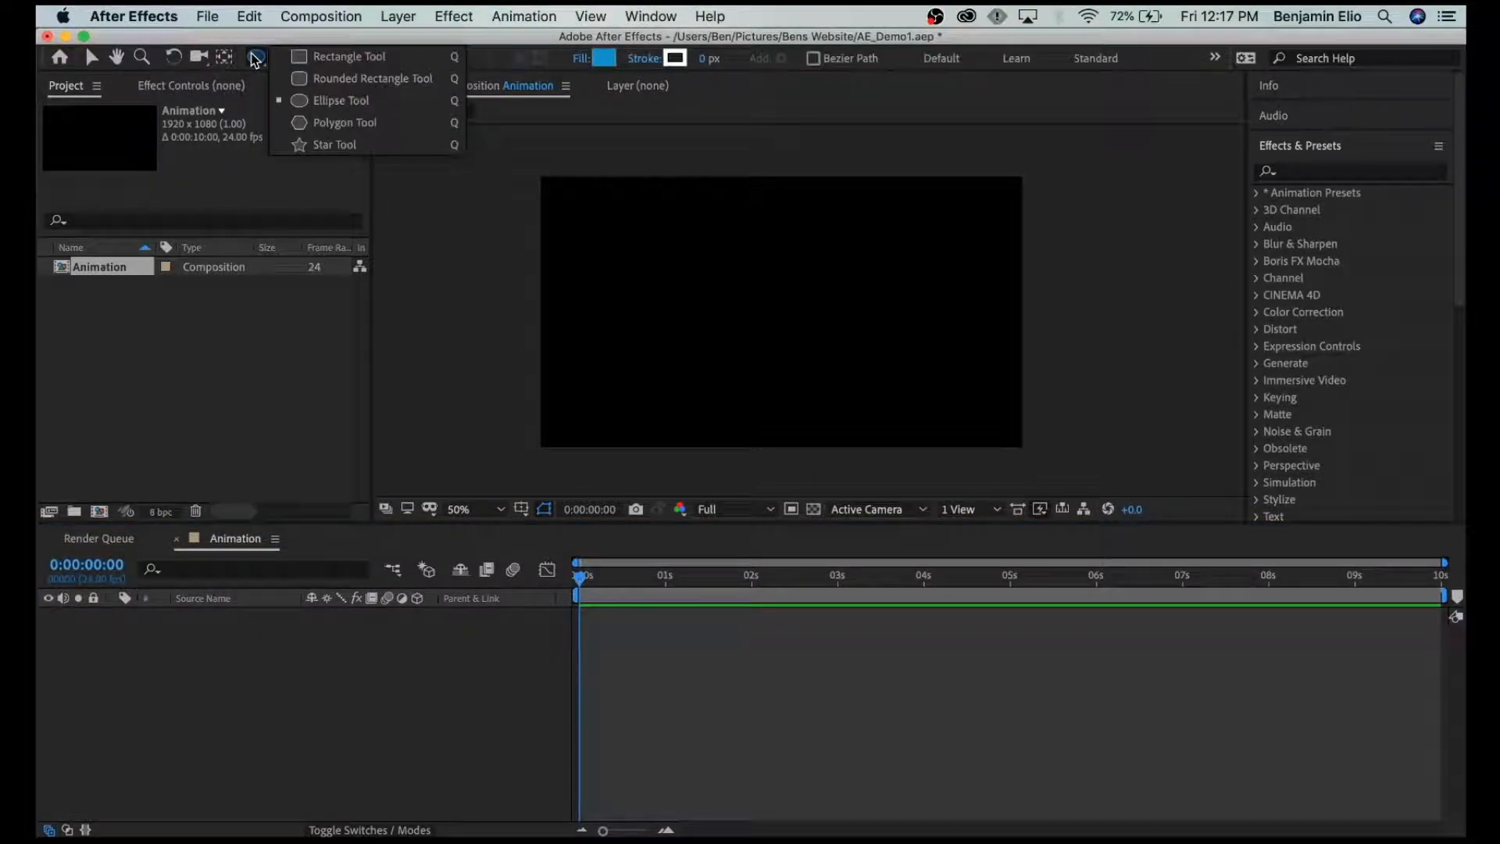
{"action": "left_click", "coordinate": [362, 107]}
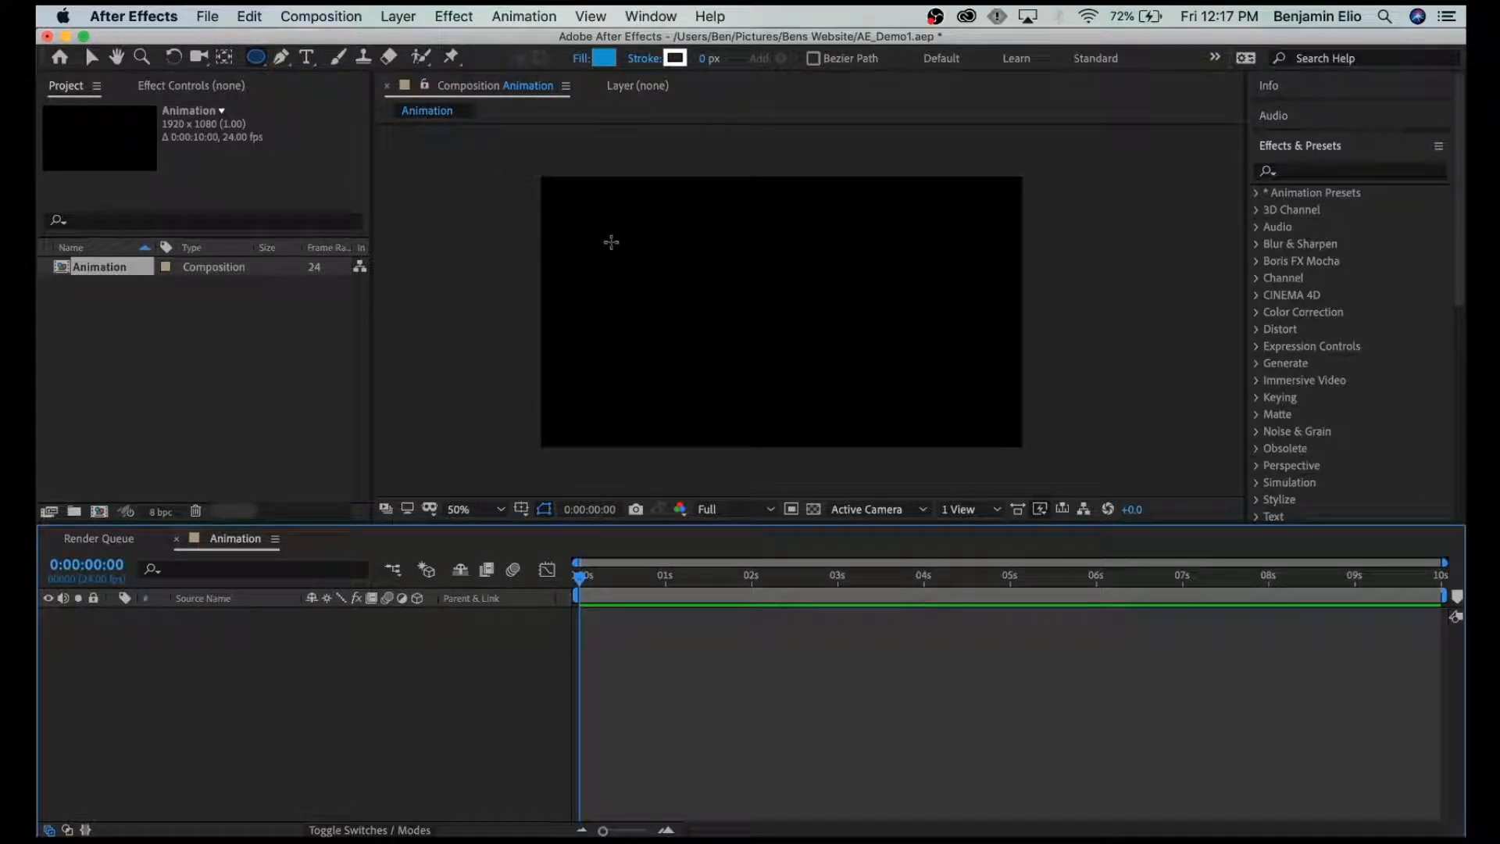
{"action": "left_click", "coordinate": [600, 239]}
{"action": "left_click_drag", "start_coordinate": [599, 239], "coordinate": [746, 307]}
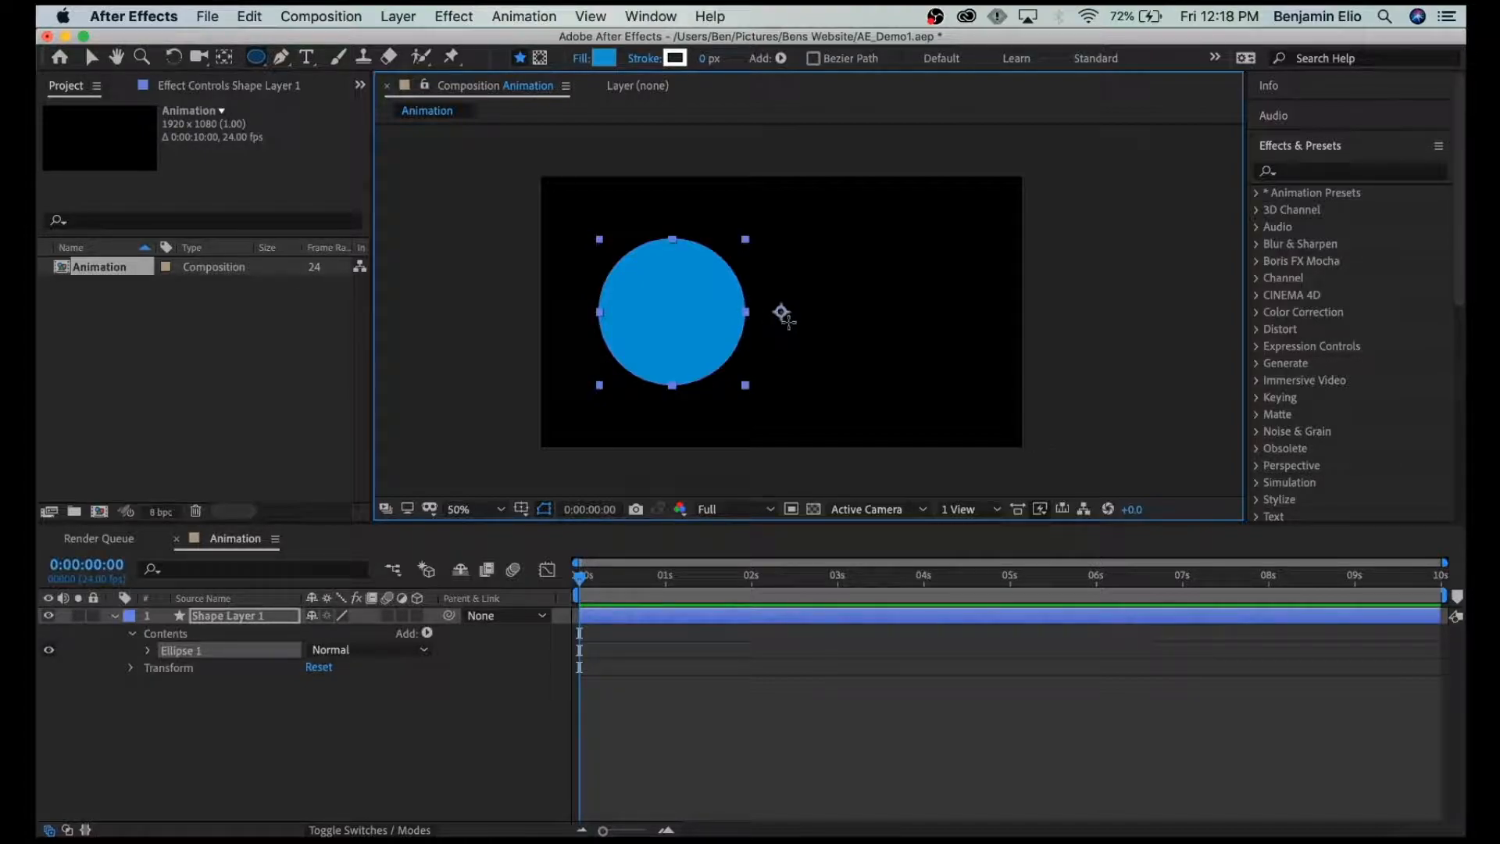
Use the Selection tool to move Shape Layer 1 slightly left in the composition, and deselect it.
{"action": "left_click", "coordinate": [93, 57]}
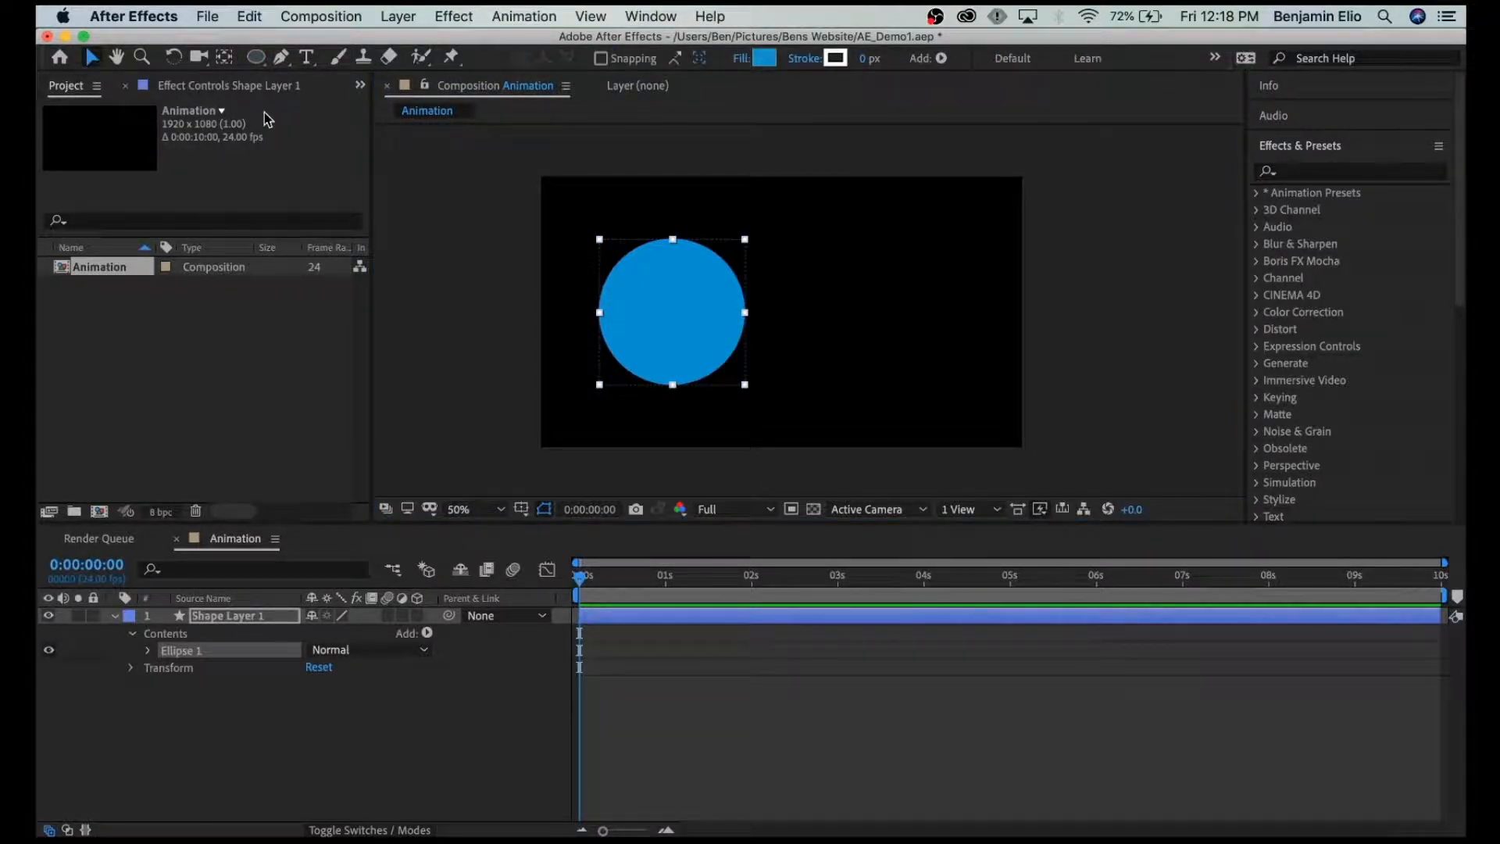
{"action": "left_click", "coordinate": [713, 453]}
{"action": "left_click", "coordinate": [649, 621]}
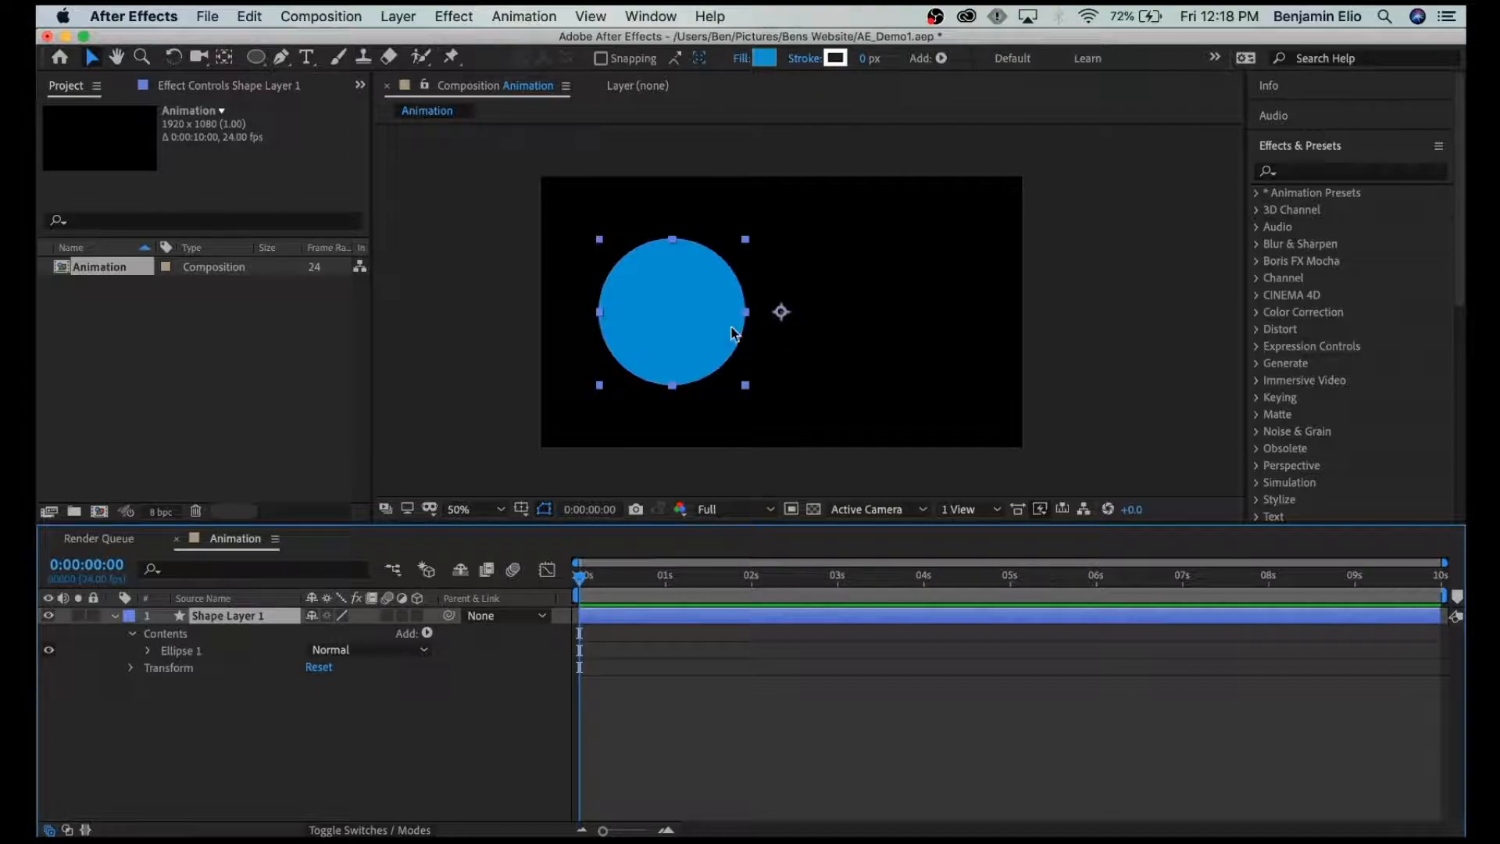
{"action": "left_click_drag", "start_coordinate": [782, 314], "coordinate": [729, 328]}
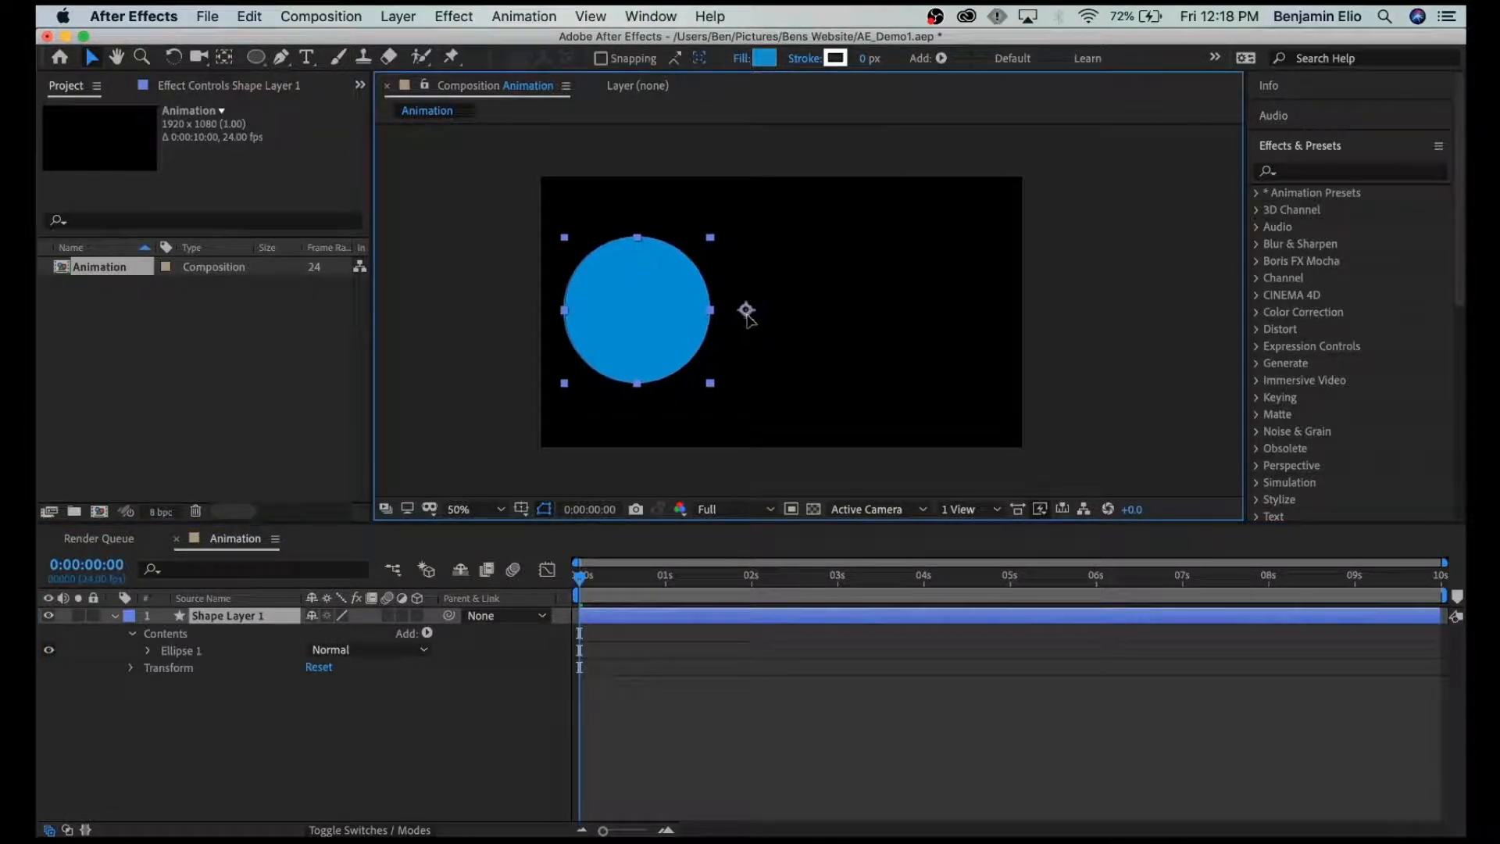
{"action": "left_click", "coordinate": [794, 312]}
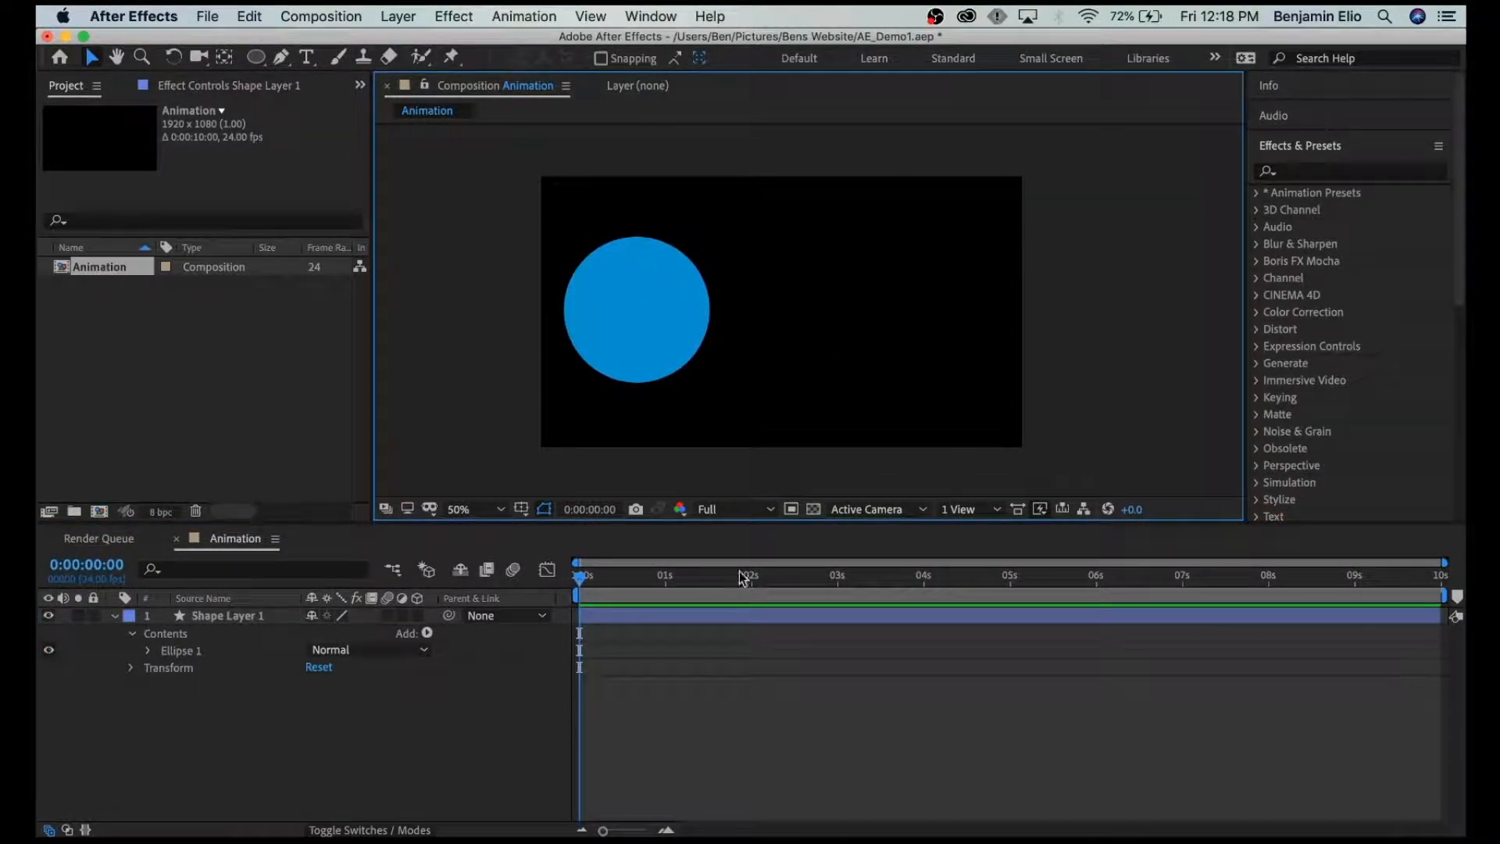
Move the circle a little further left and down, near the frame's left edge, and deselect it.
{"action": "left_click", "coordinate": [667, 623]}
{"action": "left_click", "coordinate": [817, 438]}
{"action": "left_click_drag", "start_coordinate": [657, 329], "coordinate": [646, 335]}
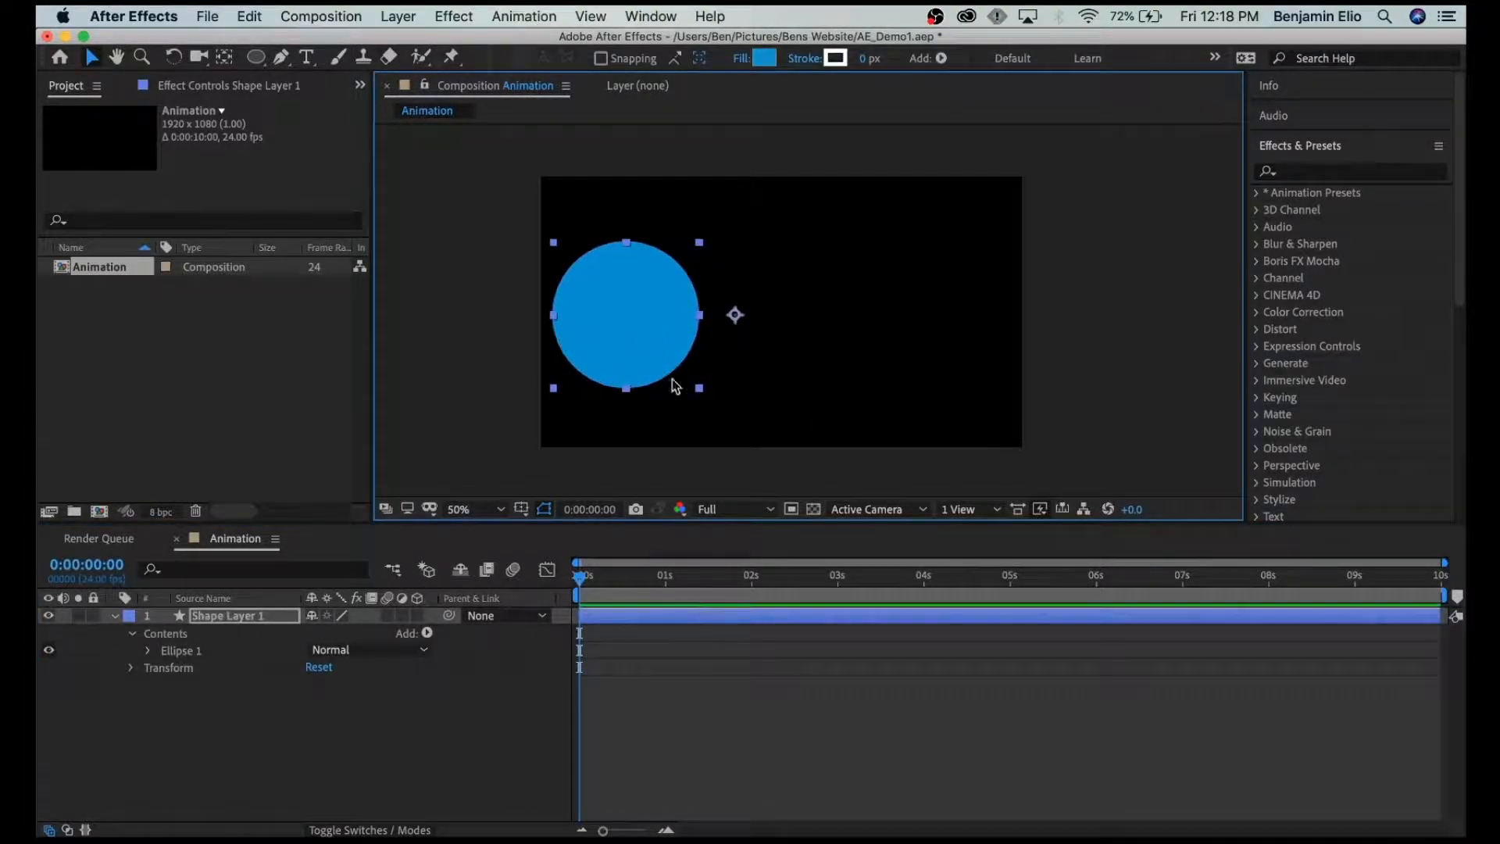
{"action": "left_click", "coordinate": [648, 679]}
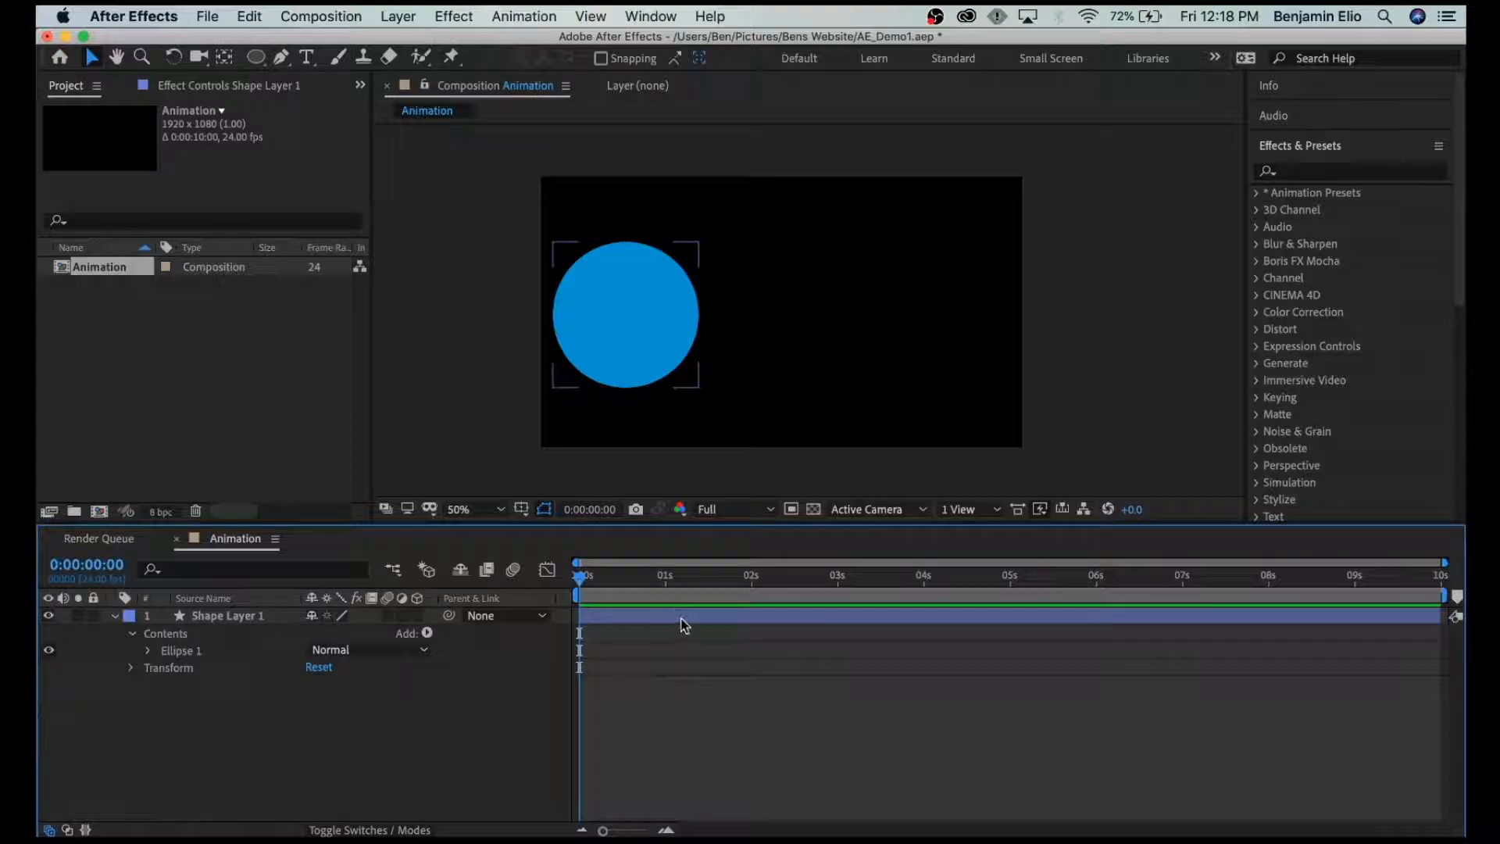
Select the circle through its timeline layer and directly on the canvas with the Selection tool, and deselect it.
{"action": "left_click", "coordinate": [682, 623]}
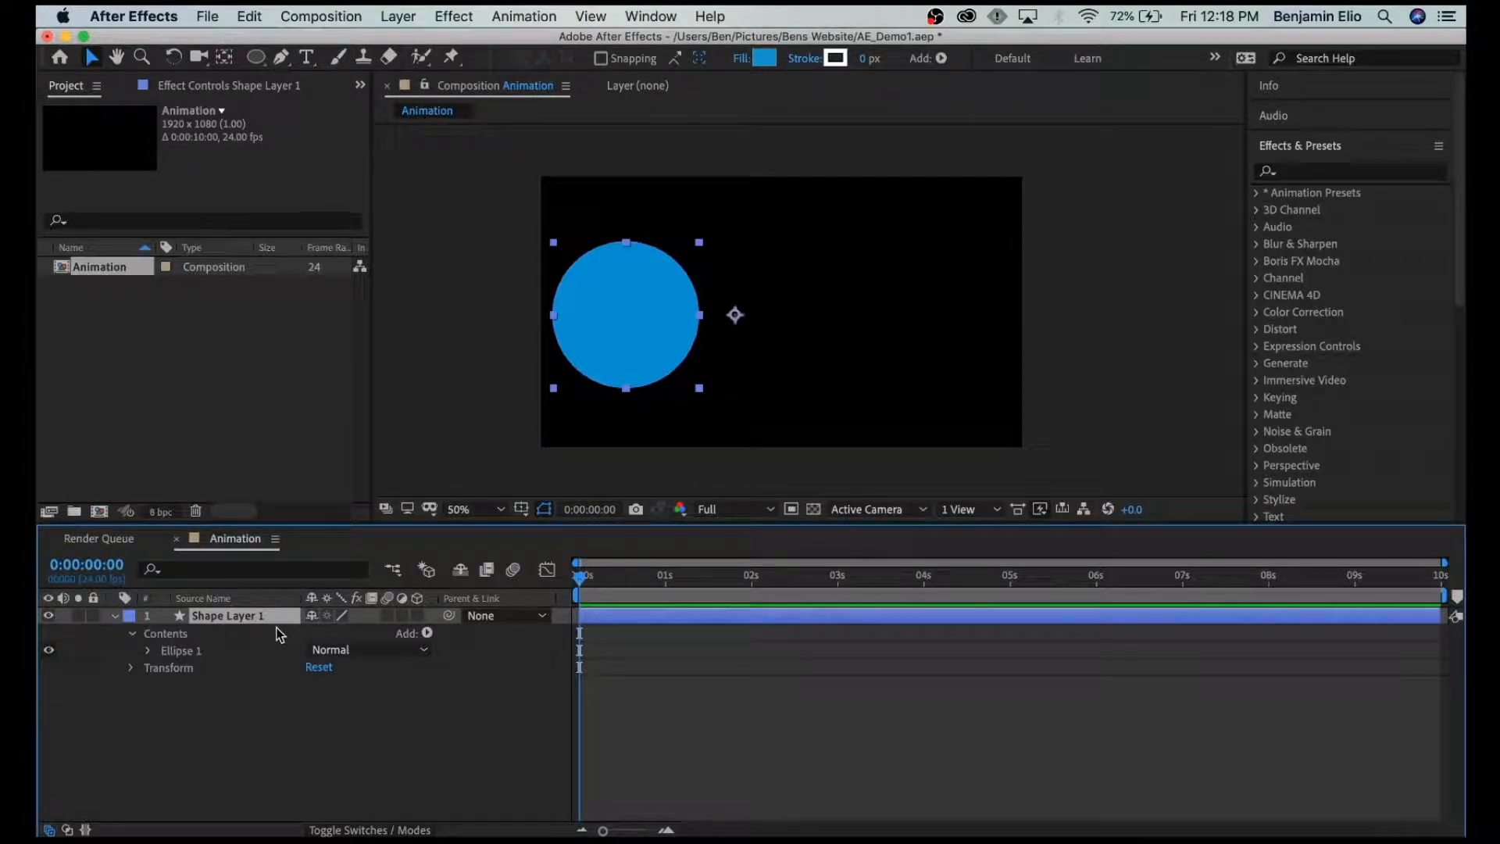
{"action": "left_click", "coordinate": [762, 237]}
{"action": "left_click", "coordinate": [616, 290]}
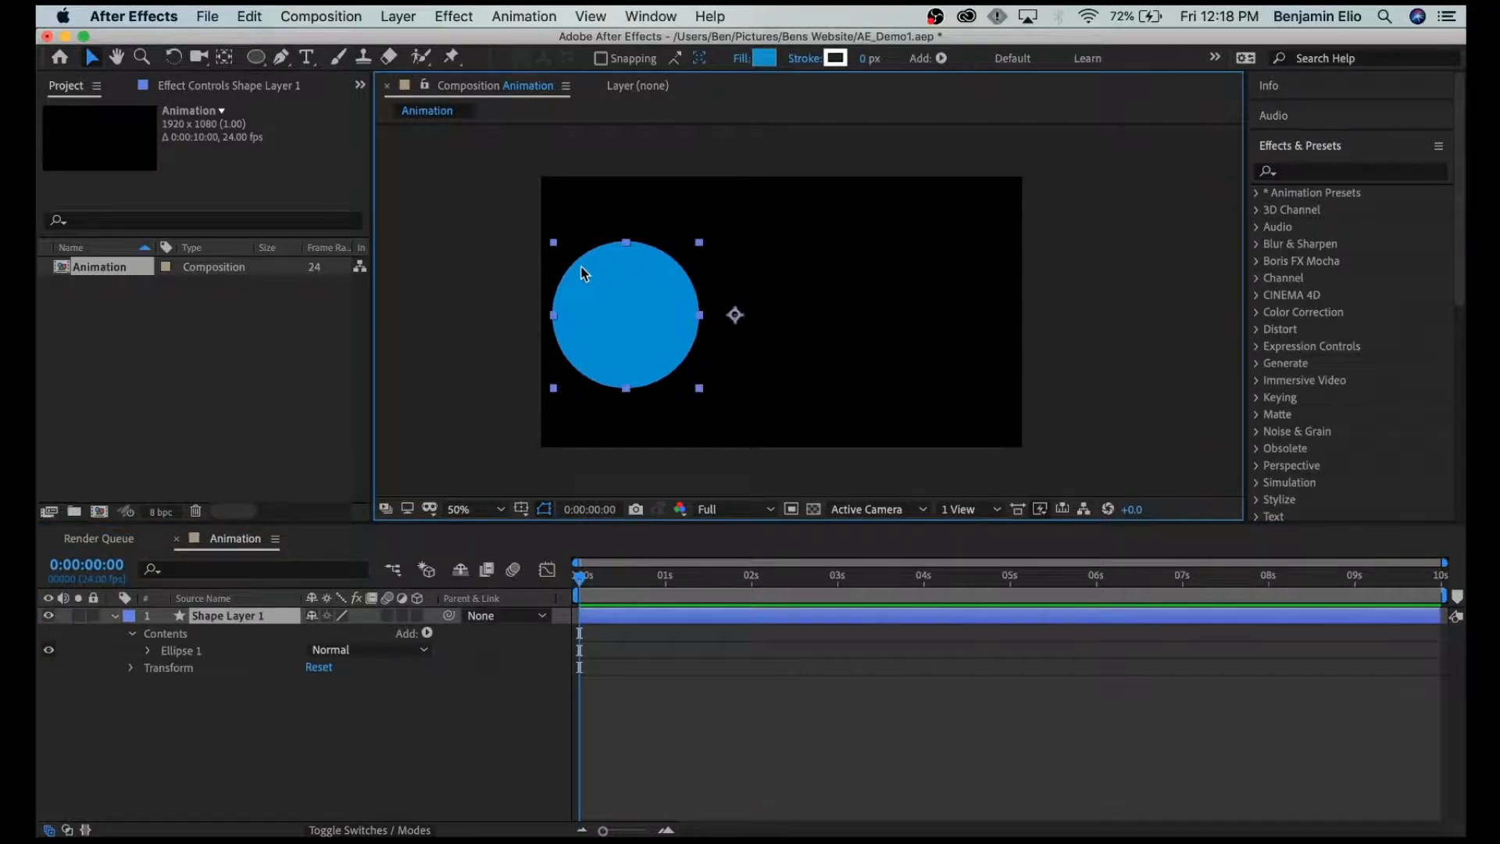
{"action": "left_click", "coordinate": [91, 57]}
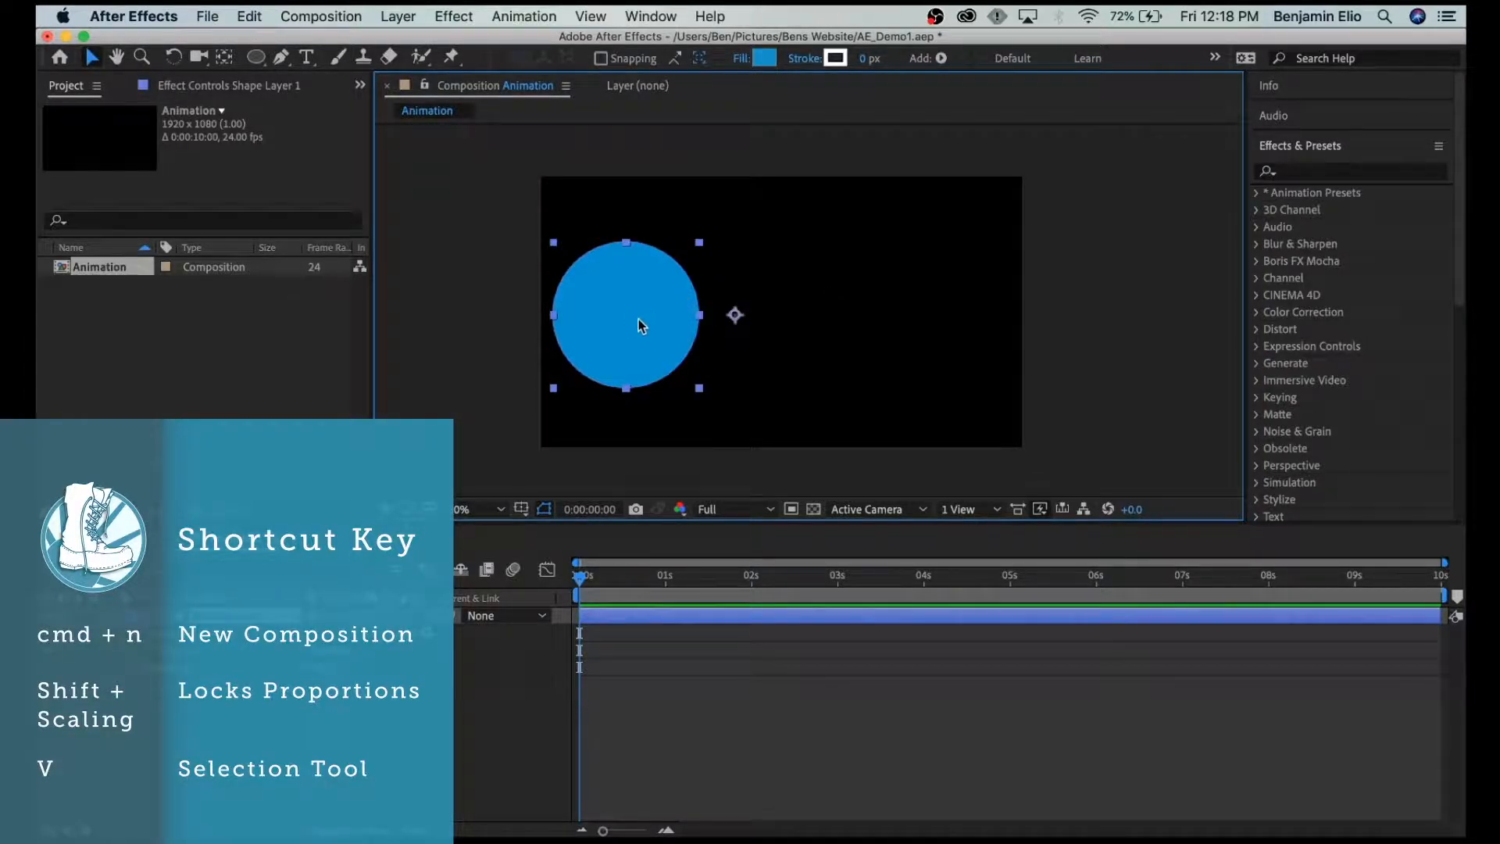
{"action": "left_click", "coordinate": [878, 303]}
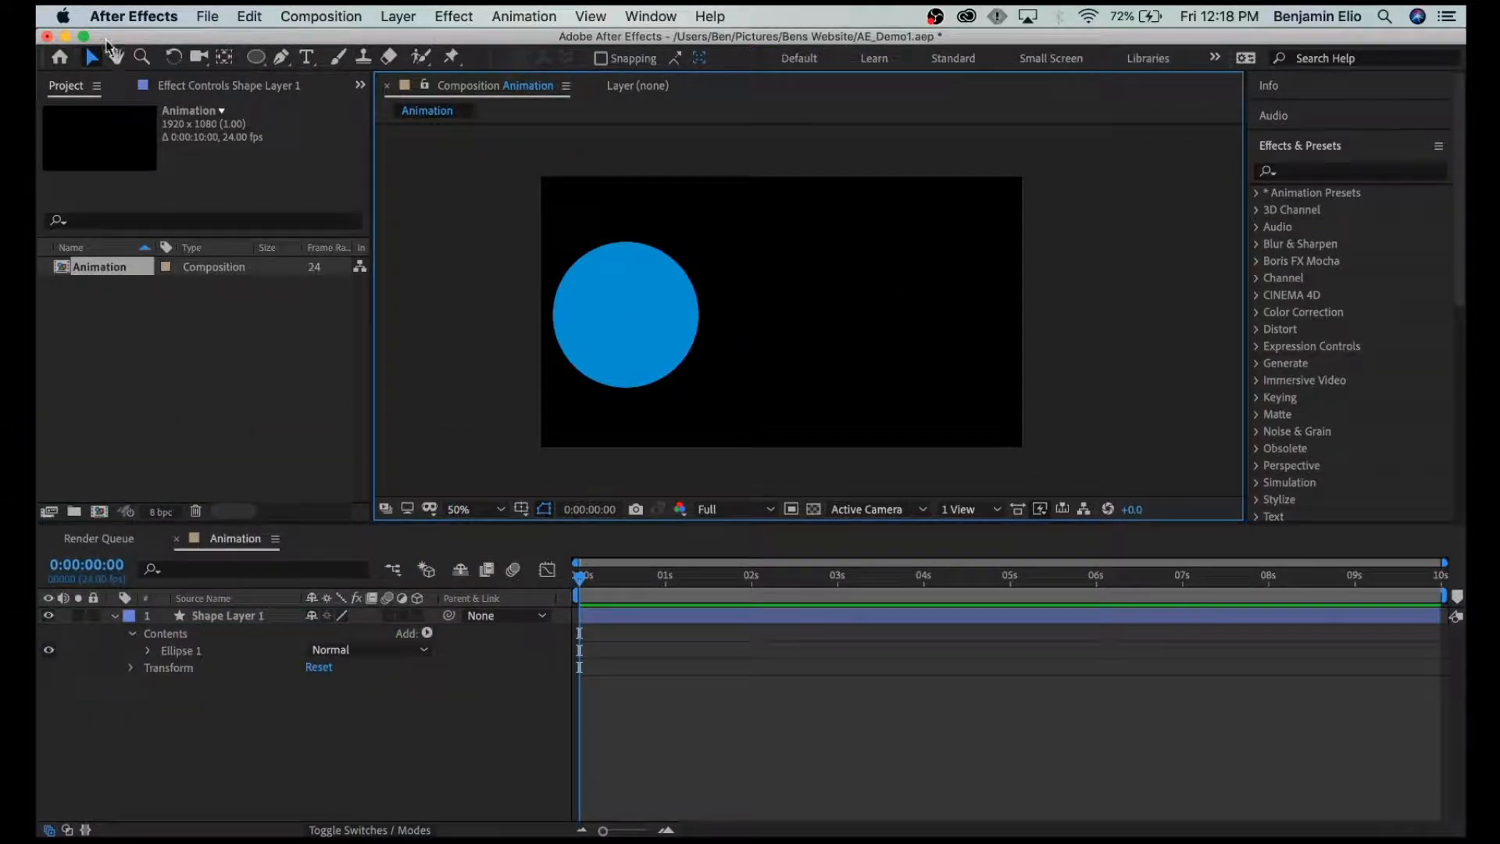
Nudge the blue circle slightly downward in the composition and clear the selection.
{"action": "left_click", "coordinate": [681, 367]}
{"action": "mouse_move", "coordinate": [644, 298]}
{"action": "left_mouse_down"}
{"action": "mouse_move", "coordinate": [663, 300]}
{"action": "mouse_move", "coordinate": [644, 300]}
{"action": "left_mouse_up"}
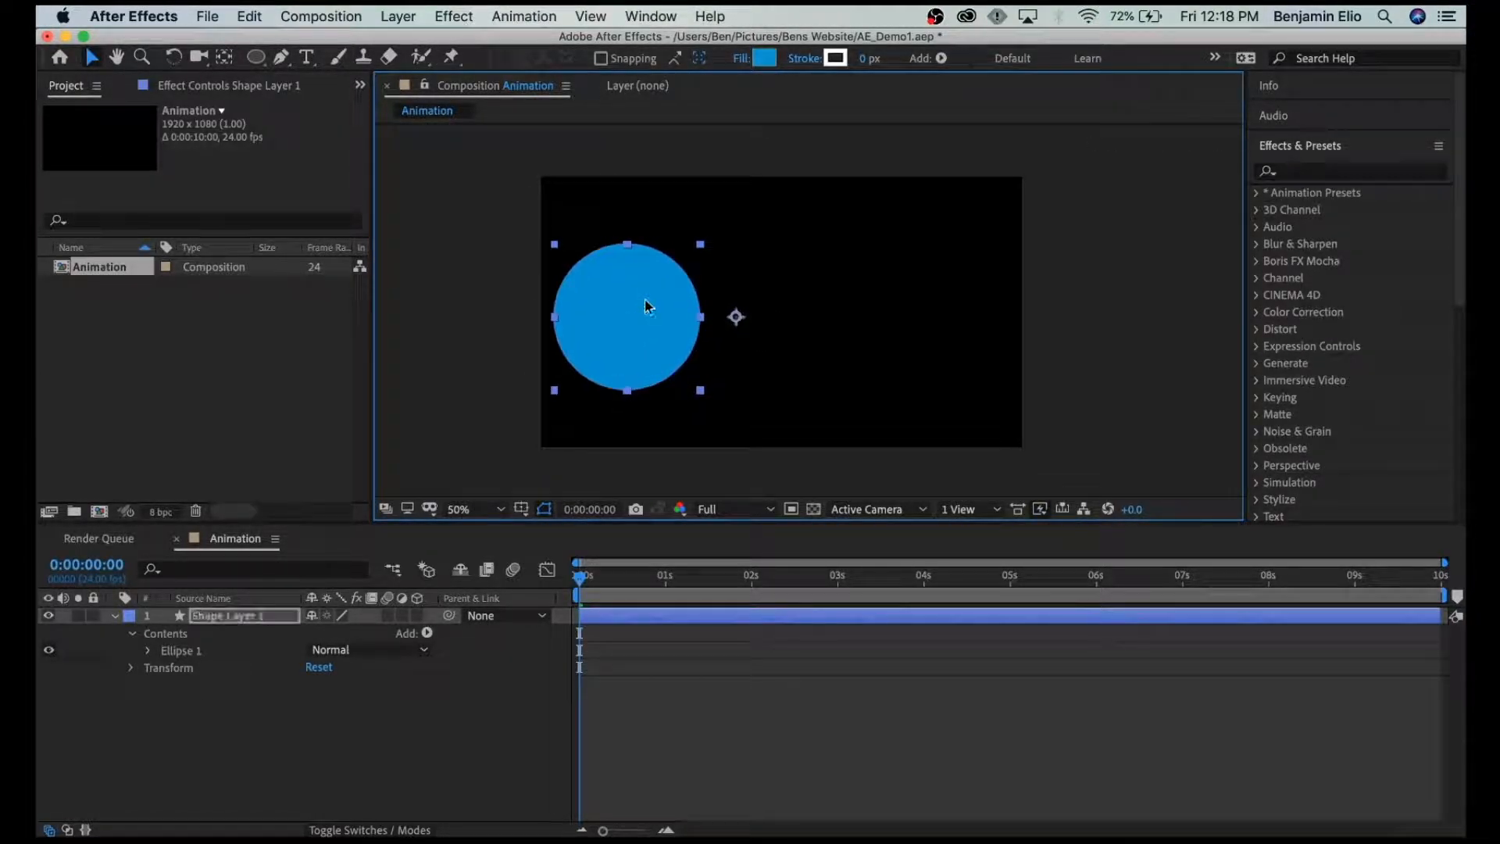
{"action": "left_click", "coordinate": [836, 335]}
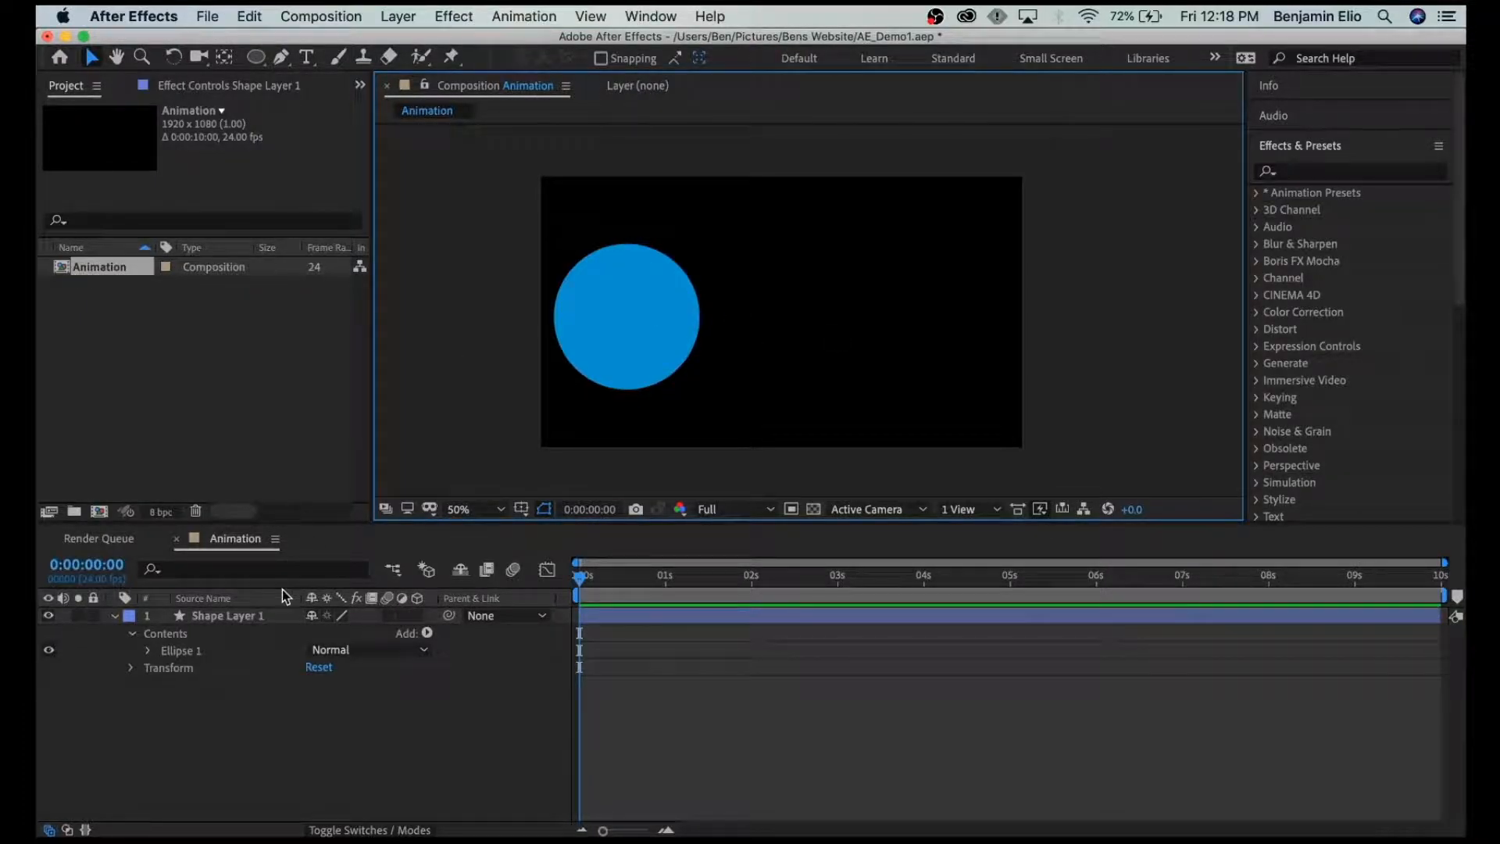
Select Shape Layer 1, collapse its Contents group, and expand Transform to select the Position property.
{"action": "left_click", "coordinate": [263, 617]}
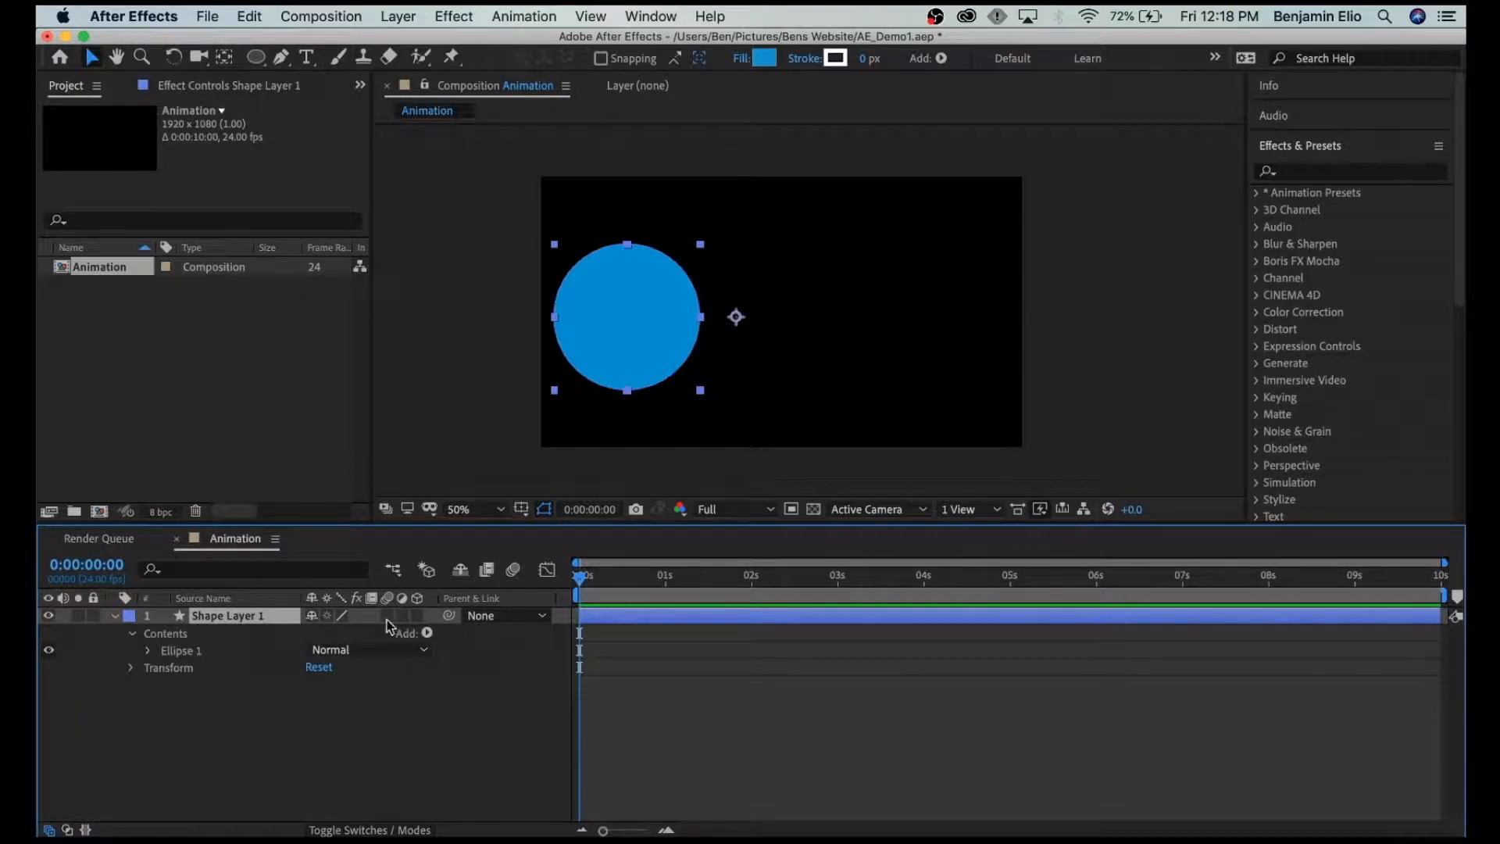
{"action": "left_click", "coordinate": [133, 635]}
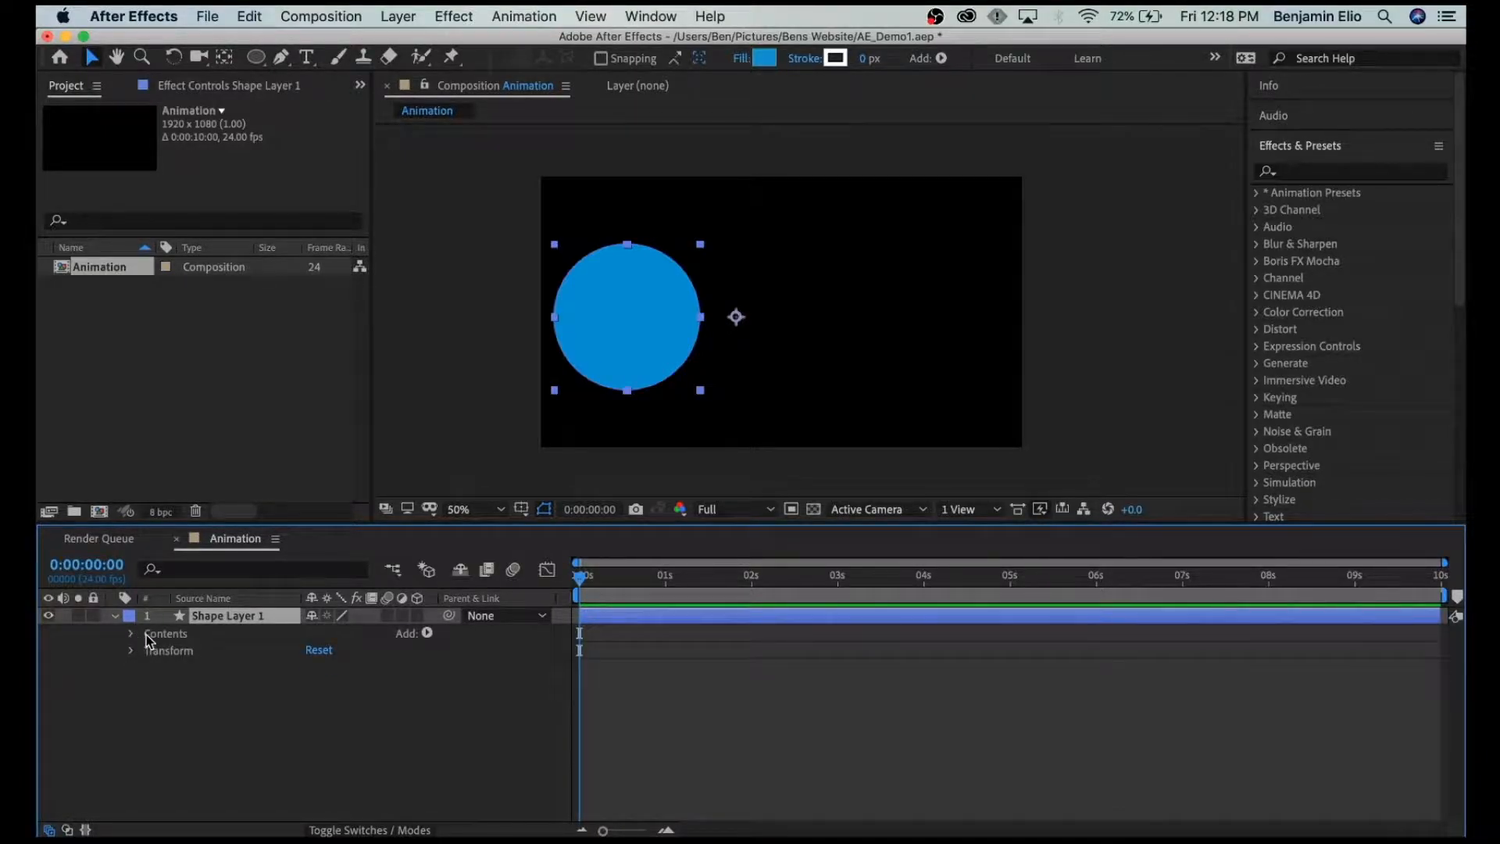
{"action": "left_click", "coordinate": [132, 636]}
{"action": "left_click", "coordinate": [132, 634]}
{"action": "left_click", "coordinate": [133, 651]}
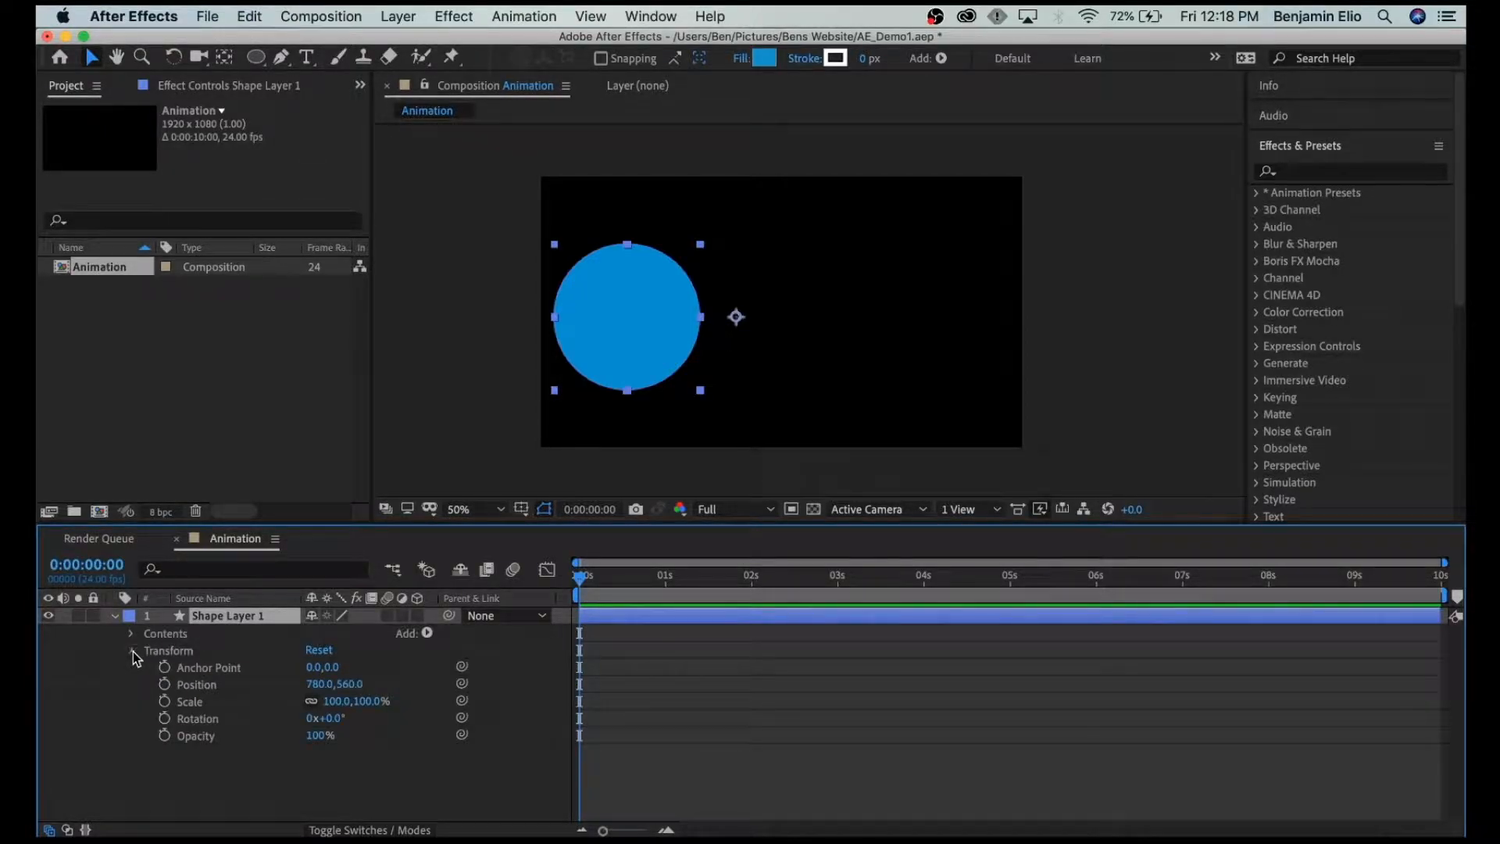
{"action": "left_click", "coordinate": [133, 652]}
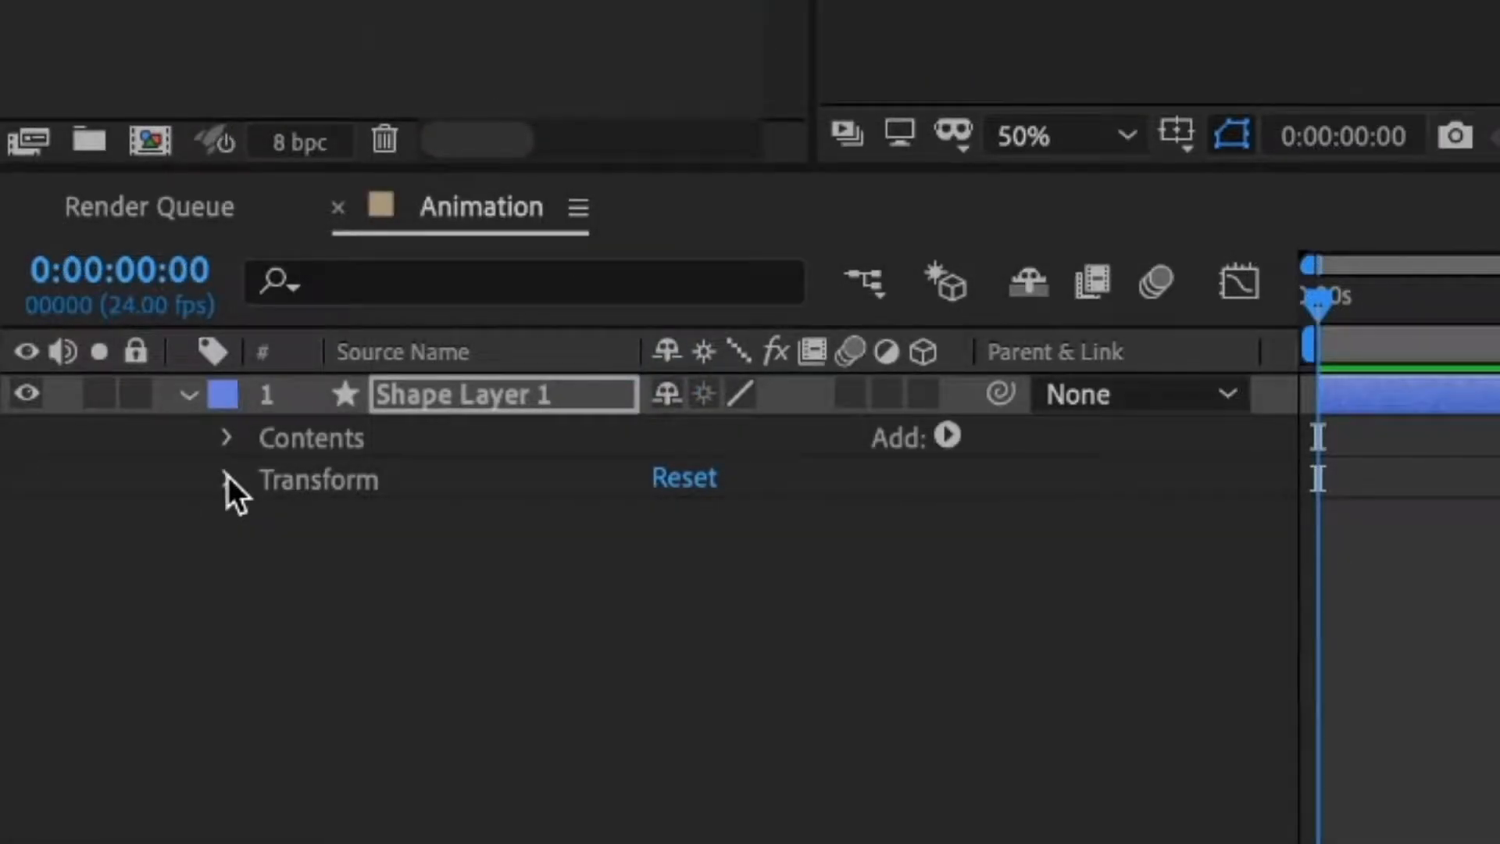
{"action": "left_click", "coordinate": [227, 480]}
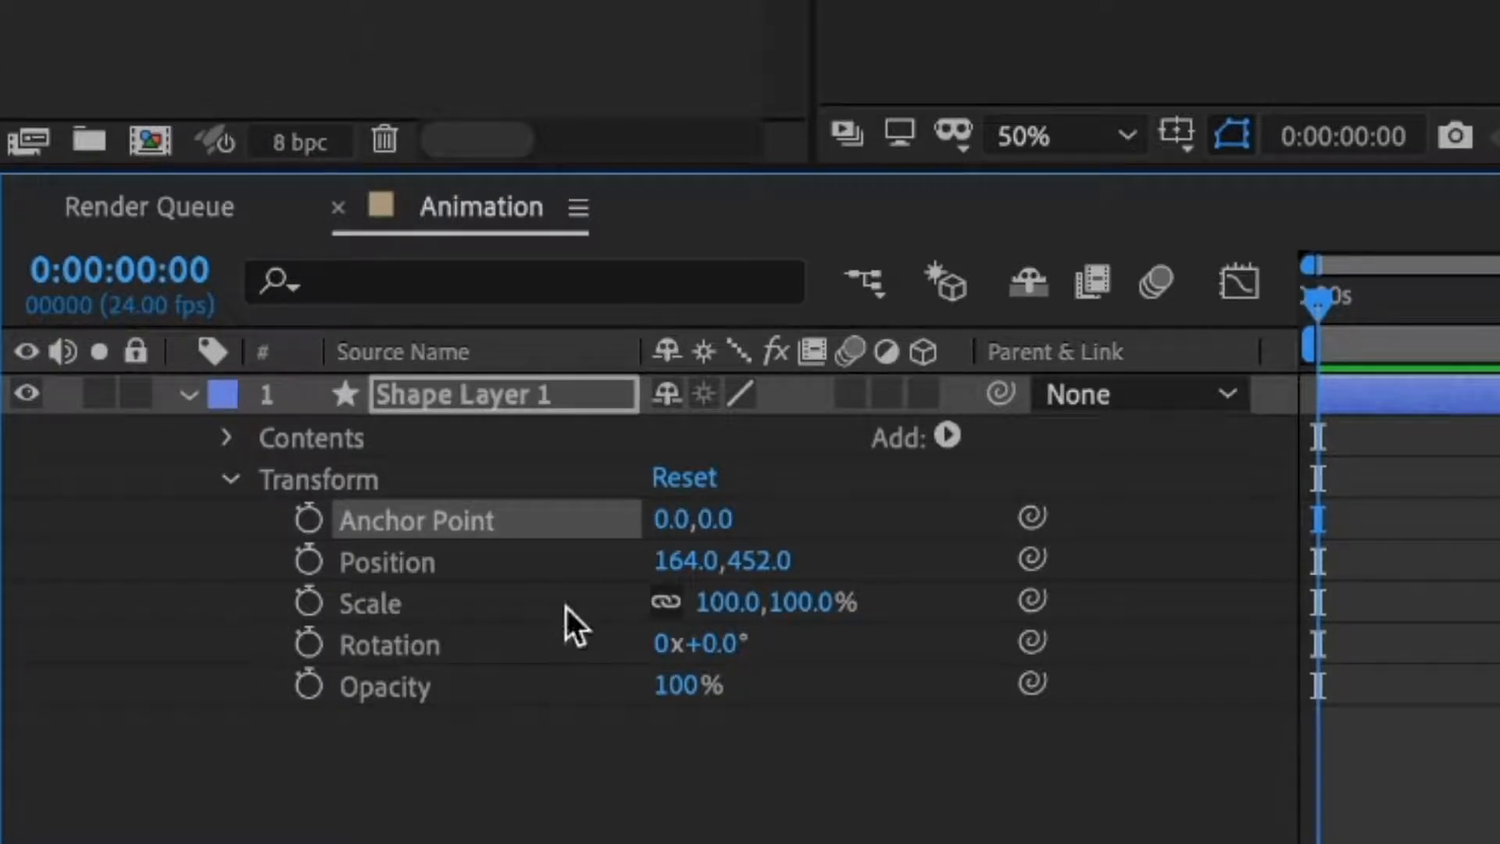
{"action": "left_click", "coordinate": [425, 565]}
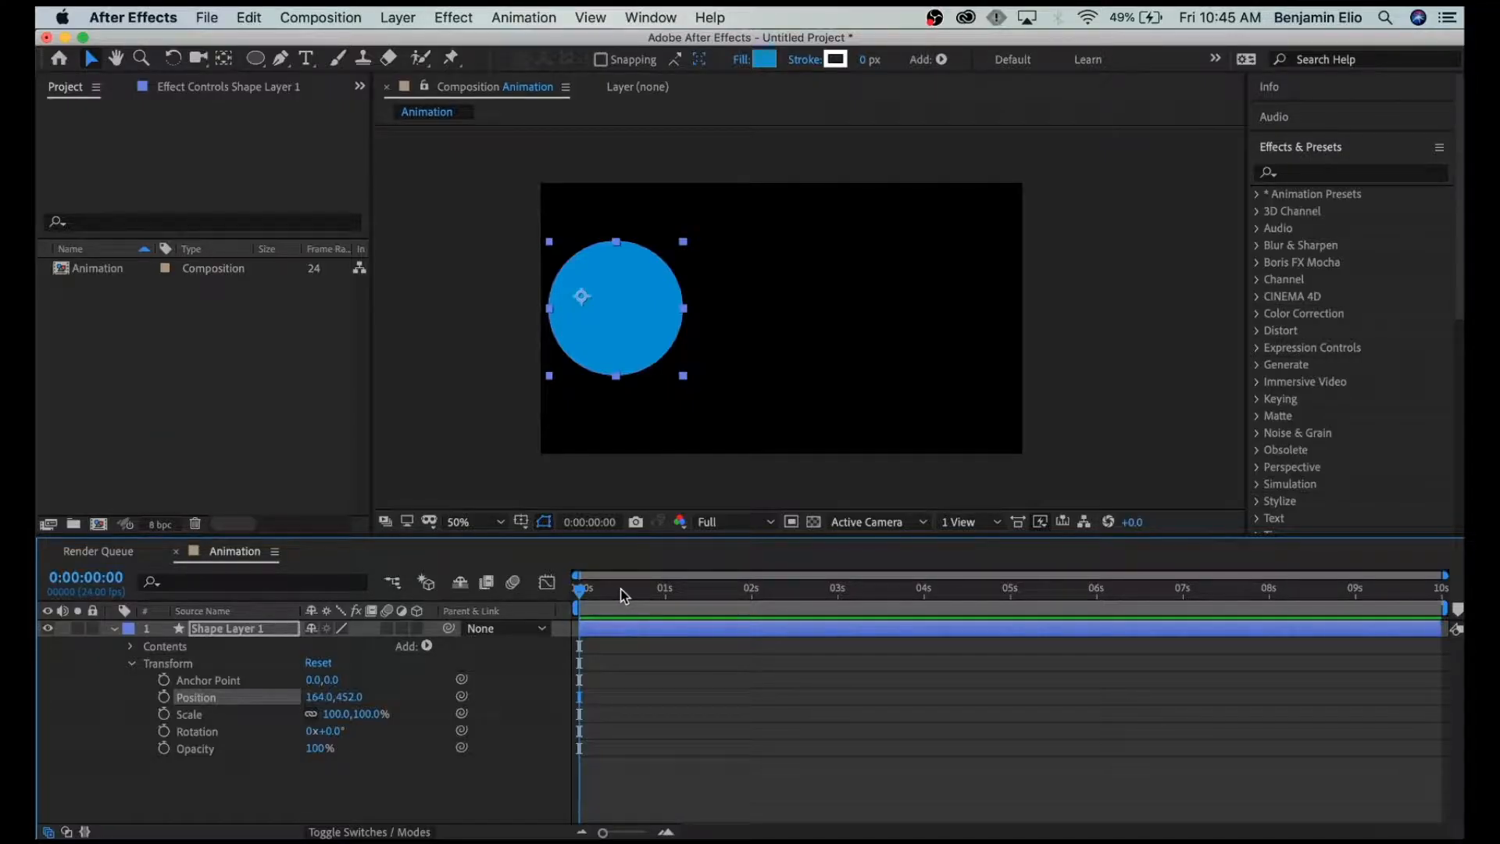
Without keyframing, move the circle to the frame's right side at 0:00:09:00, and back to the left side at 0:00:00:00.
{"action": "left_click_drag", "start_coordinate": [624, 596], "coordinate": [570, 603]}
{"action": "left_click_drag", "start_coordinate": [875, 596], "coordinate": [1355, 616]}
{"action": "left_click_drag", "start_coordinate": [625, 329], "coordinate": [923, 330]}
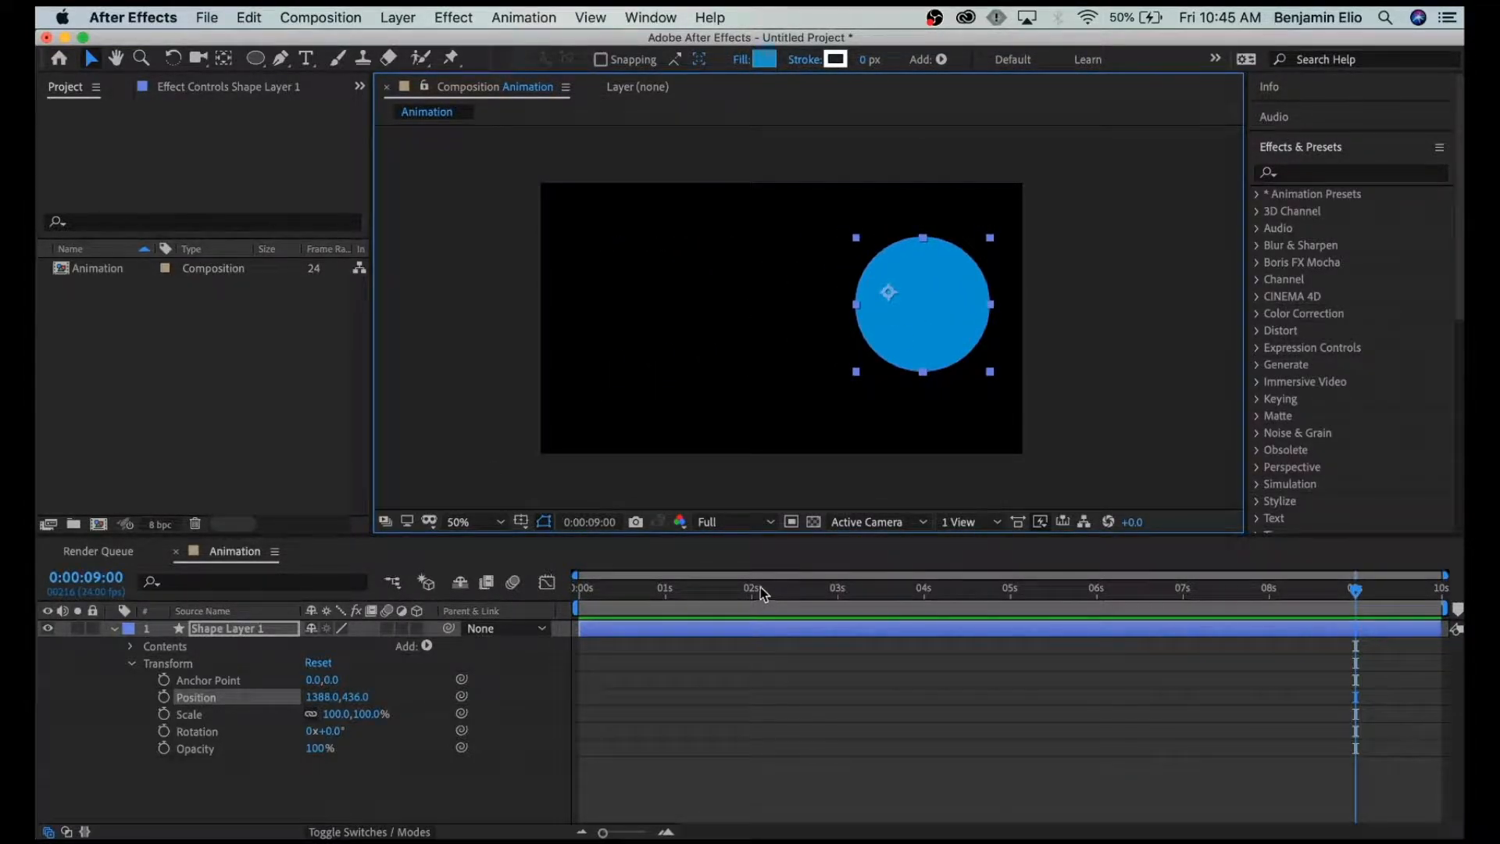
{"action": "left_click_drag", "start_coordinate": [683, 597], "coordinate": [577, 598]}
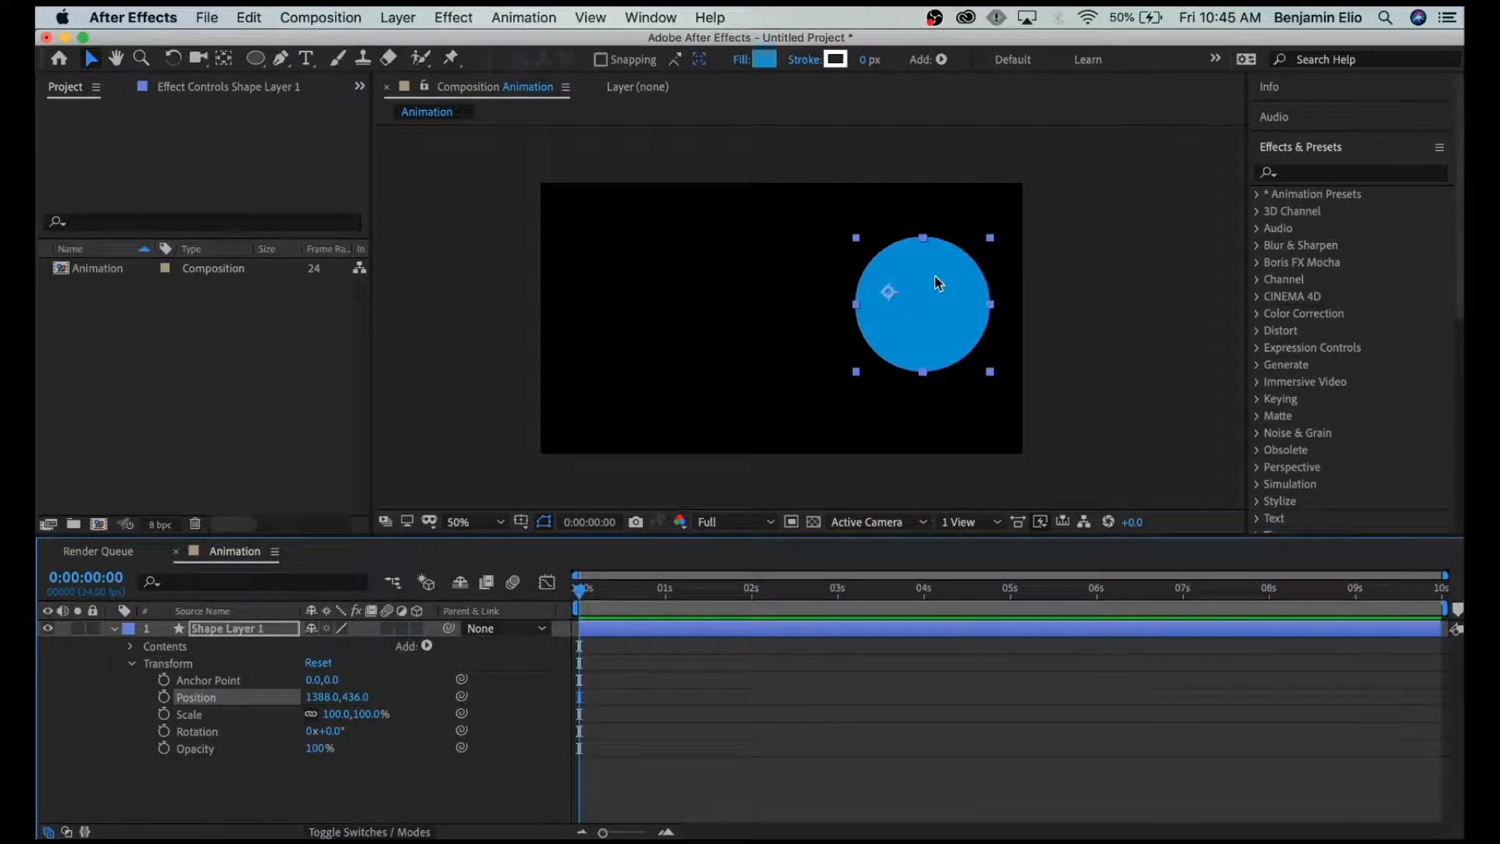
{"action": "left_click_drag", "start_coordinate": [938, 308], "coordinate": [633, 312]}
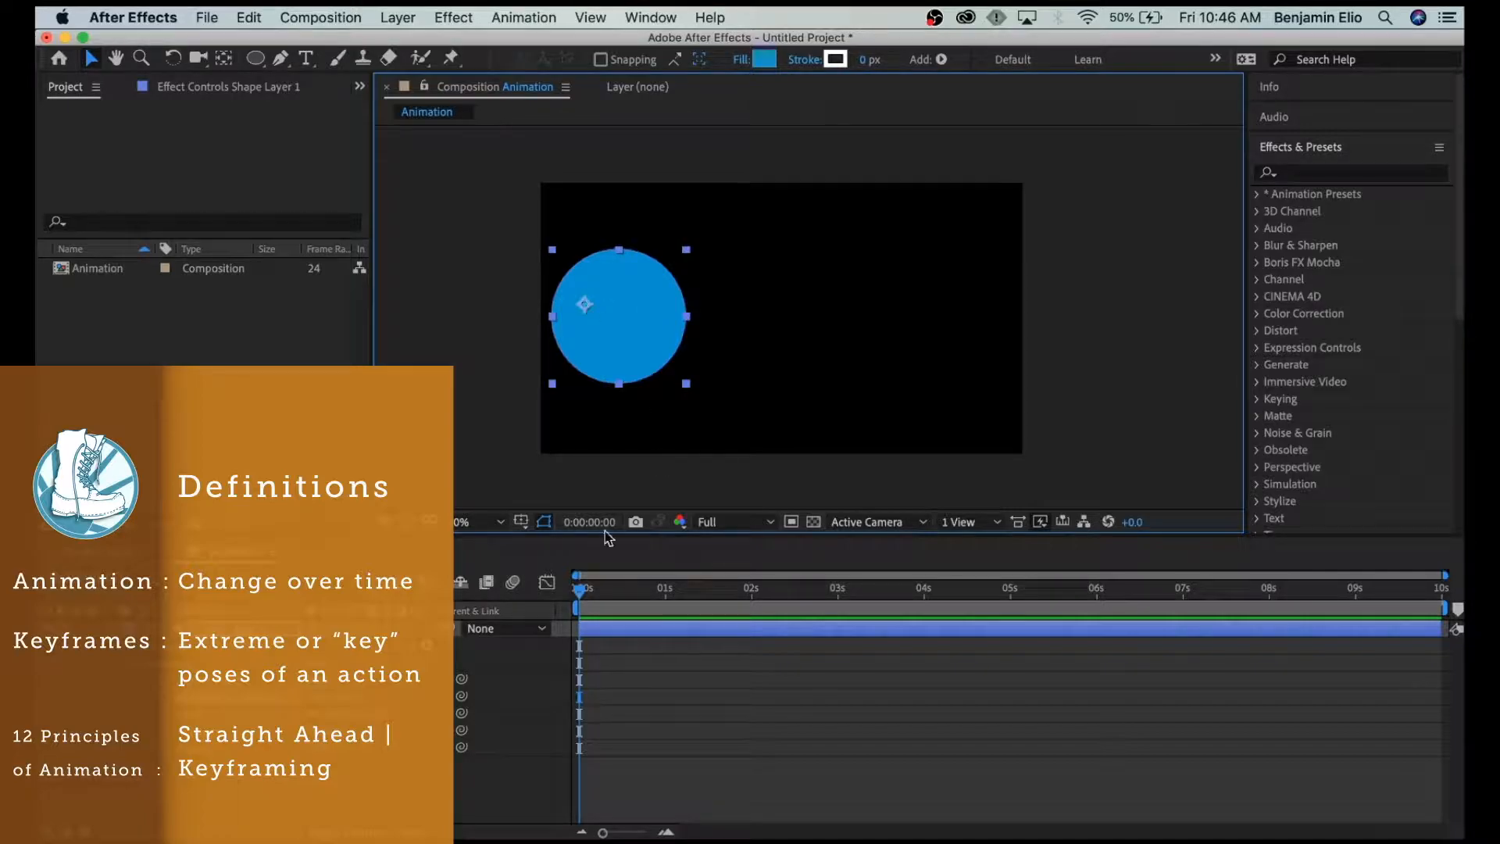
Move the unkeyframed circle rightward at 0:00:00:15, step through the timeline to 9 seconds, return it left, and rewind to the start.
{"action": "left_click_drag", "start_coordinate": [581, 592], "coordinate": [633, 591]}
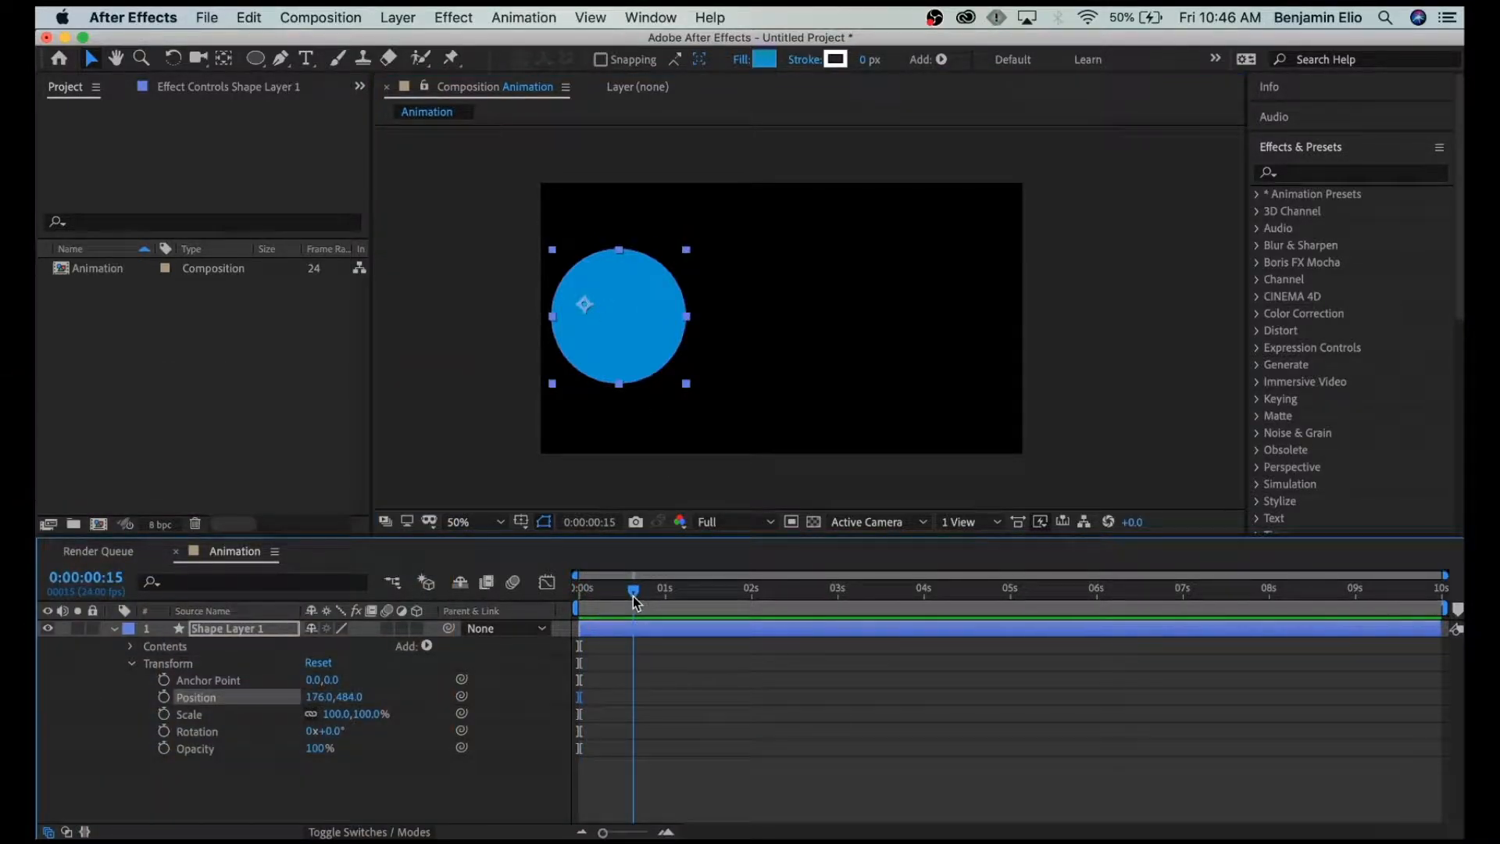
{"action": "left_click_drag", "start_coordinate": [620, 362], "coordinate": [831, 349]}
{"action": "left_click", "coordinate": [683, 593]}
{"action": "left_click", "coordinate": [763, 592]}
{"action": "left_click", "coordinate": [823, 592]}
{"action": "left_click_drag", "start_coordinate": [1329, 592], "coordinate": [1353, 592]}
{"action": "left_click_drag", "start_coordinate": [785, 344], "coordinate": [591, 350]}
{"action": "left_click_drag", "start_coordinate": [598, 589], "coordinate": [546, 594]}
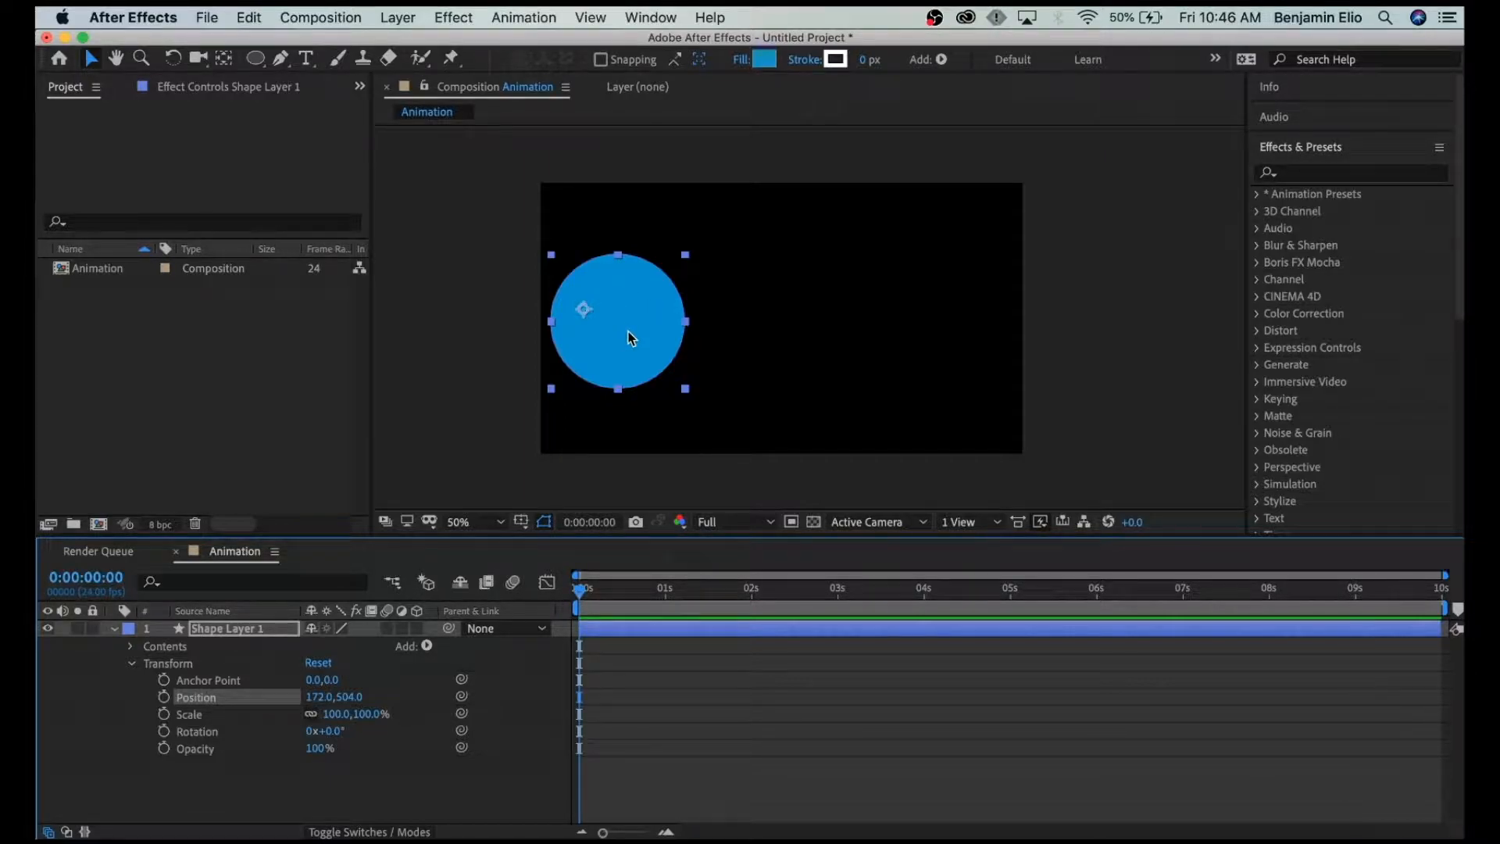
Move the unkeyframed circle to position 1460, 484 at 0:00:09:00 and scrub the timeline to check for motion.
{"action": "left_click", "coordinate": [1355, 590]}
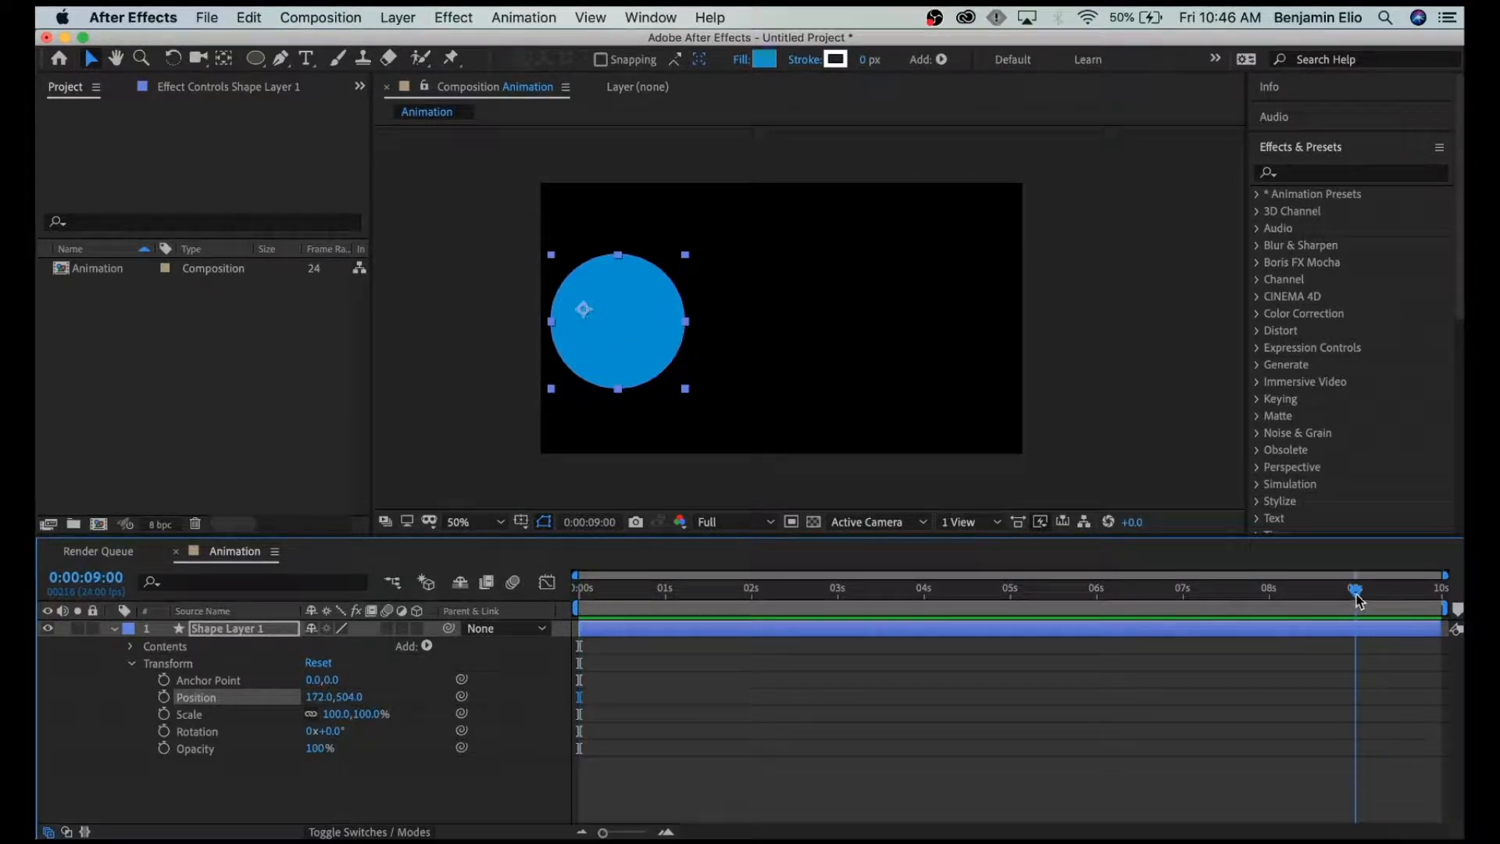
{"action": "left_click_drag", "start_coordinate": [635, 361], "coordinate": [941, 355]}
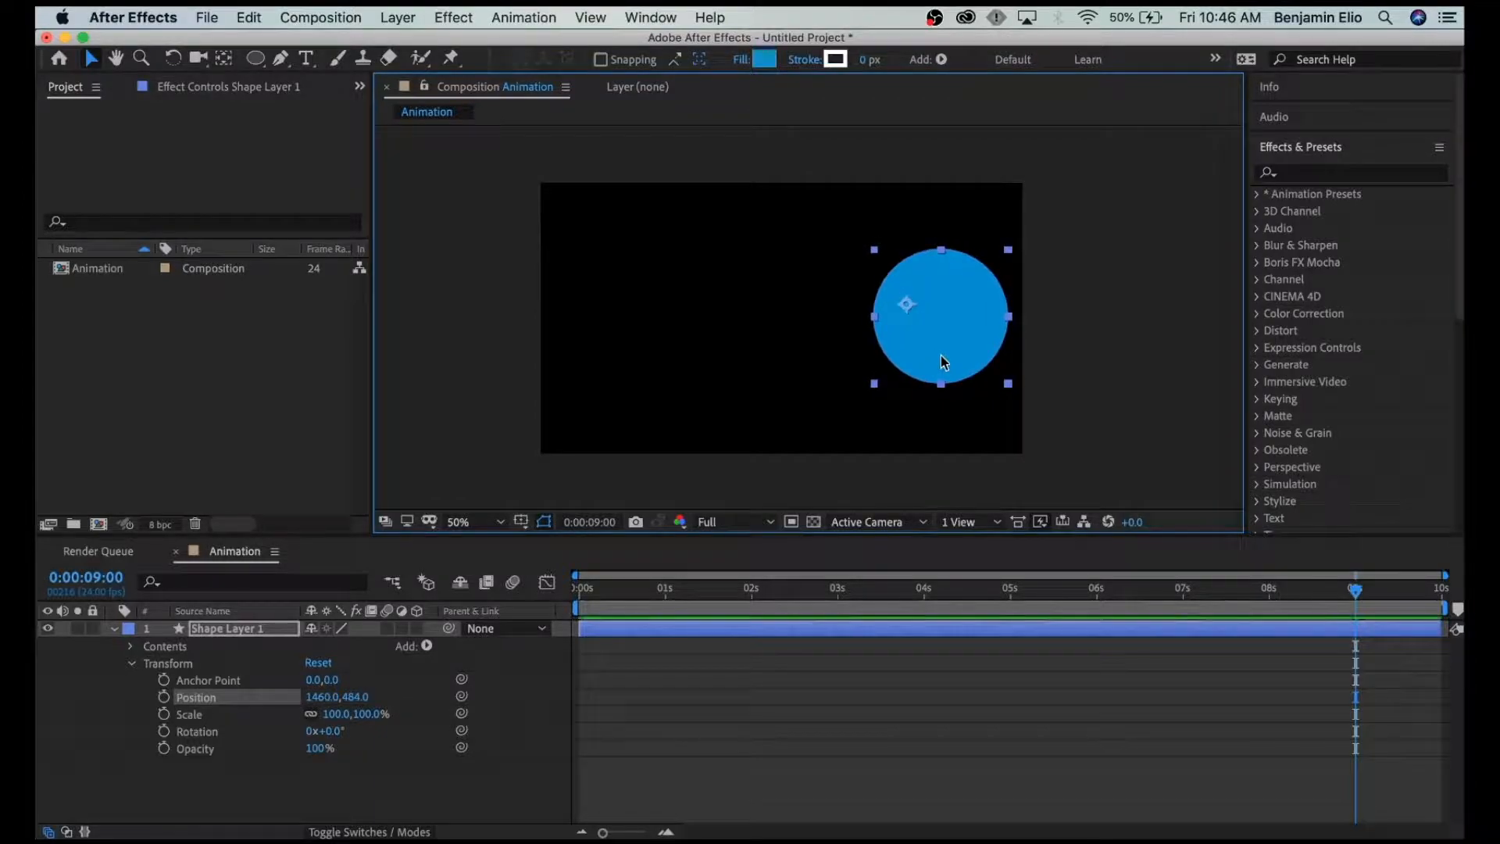
{"action": "left_click", "coordinate": [968, 591]}
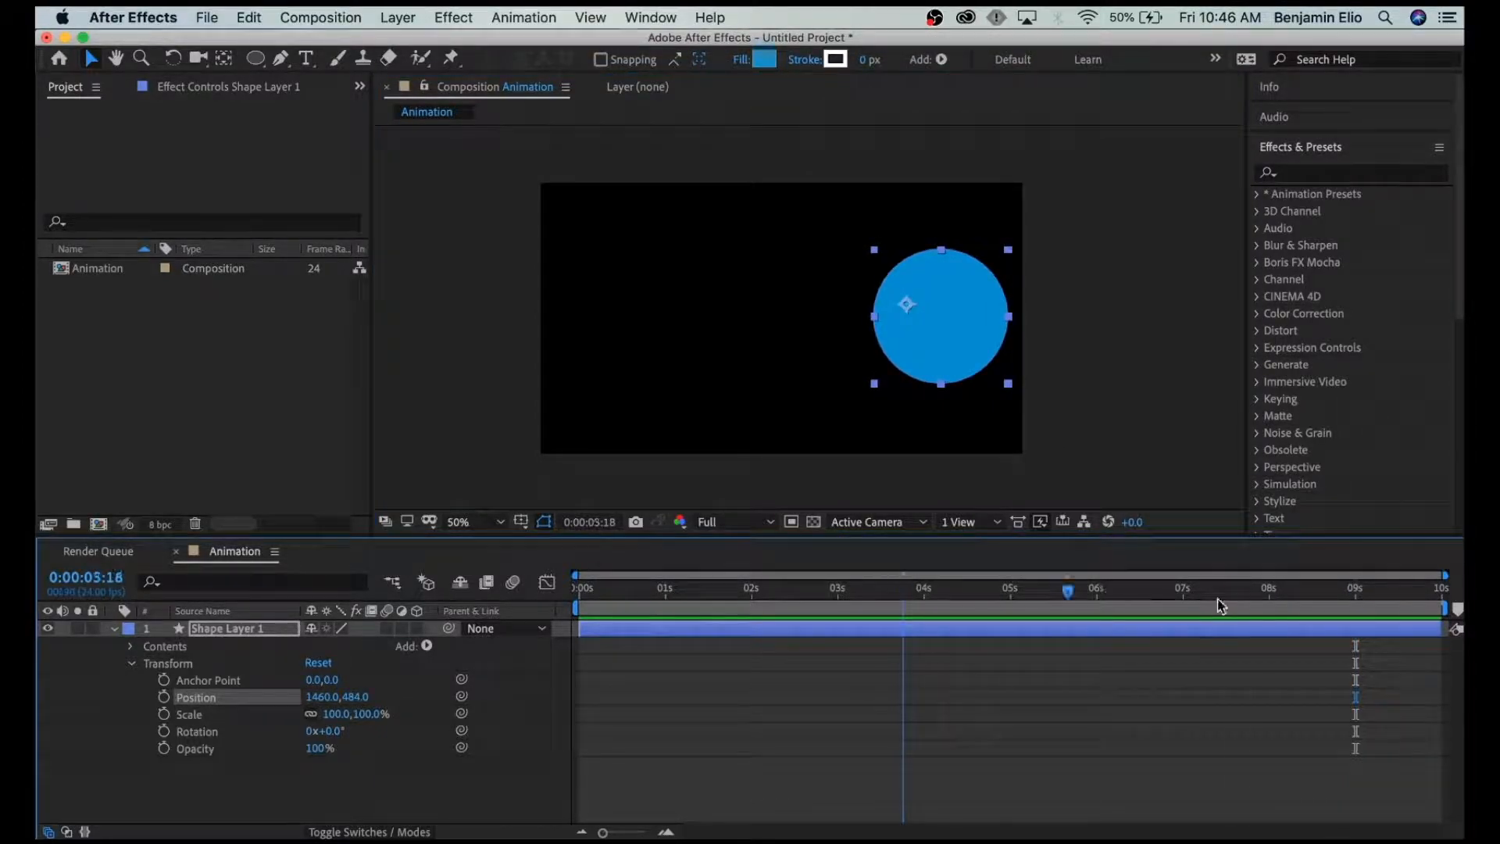
At 0:00:00:00, move the circle to position 180, 484 and turn on keyframing for Position.
{"action": "left_click_drag", "start_coordinate": [684, 590], "coordinate": [577, 597]}
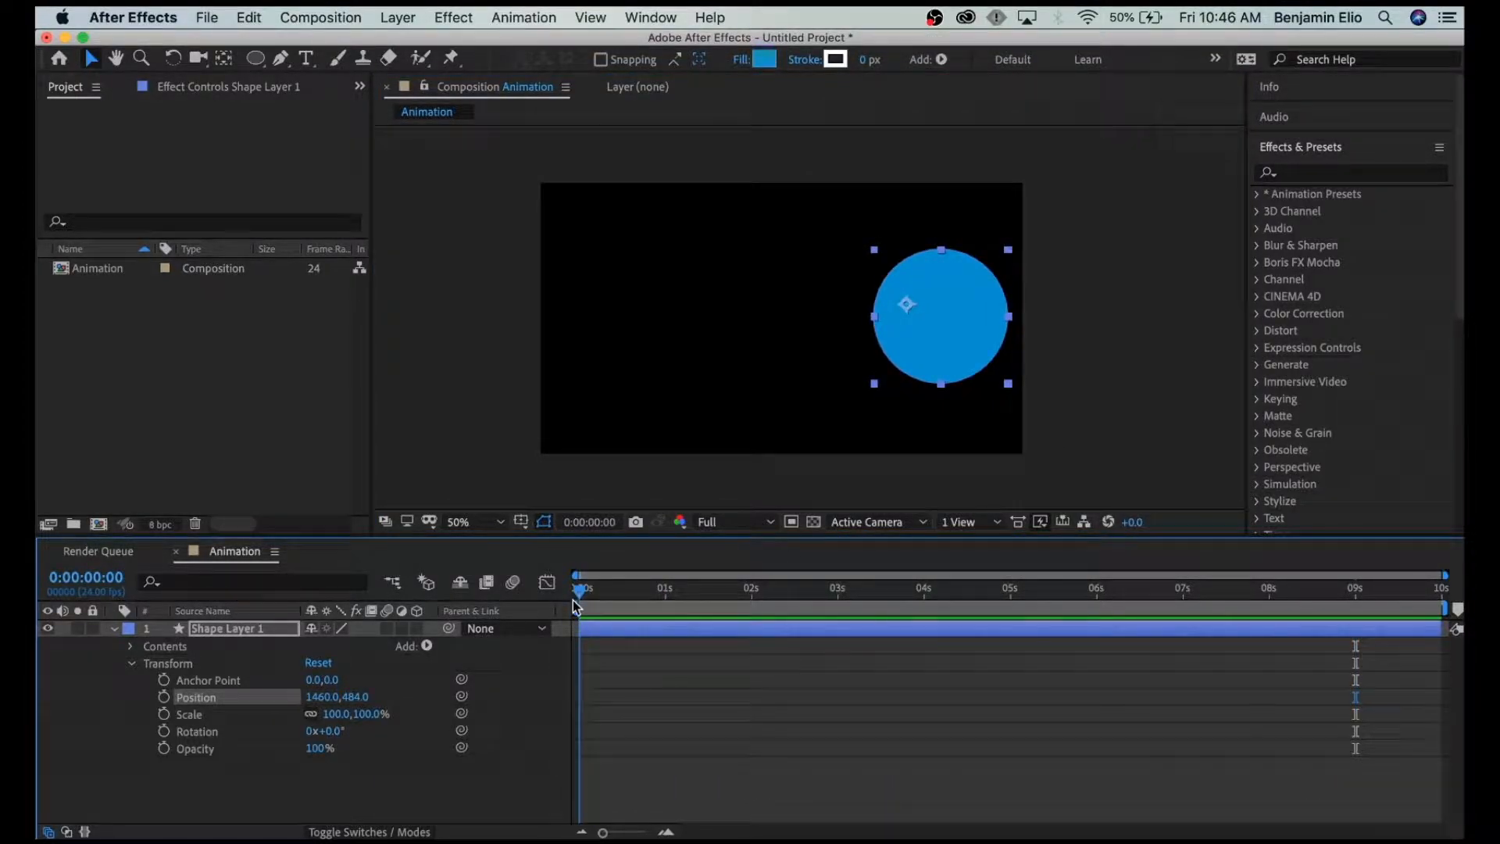
{"action": "left_click_drag", "start_coordinate": [977, 327], "coordinate": [653, 317]}
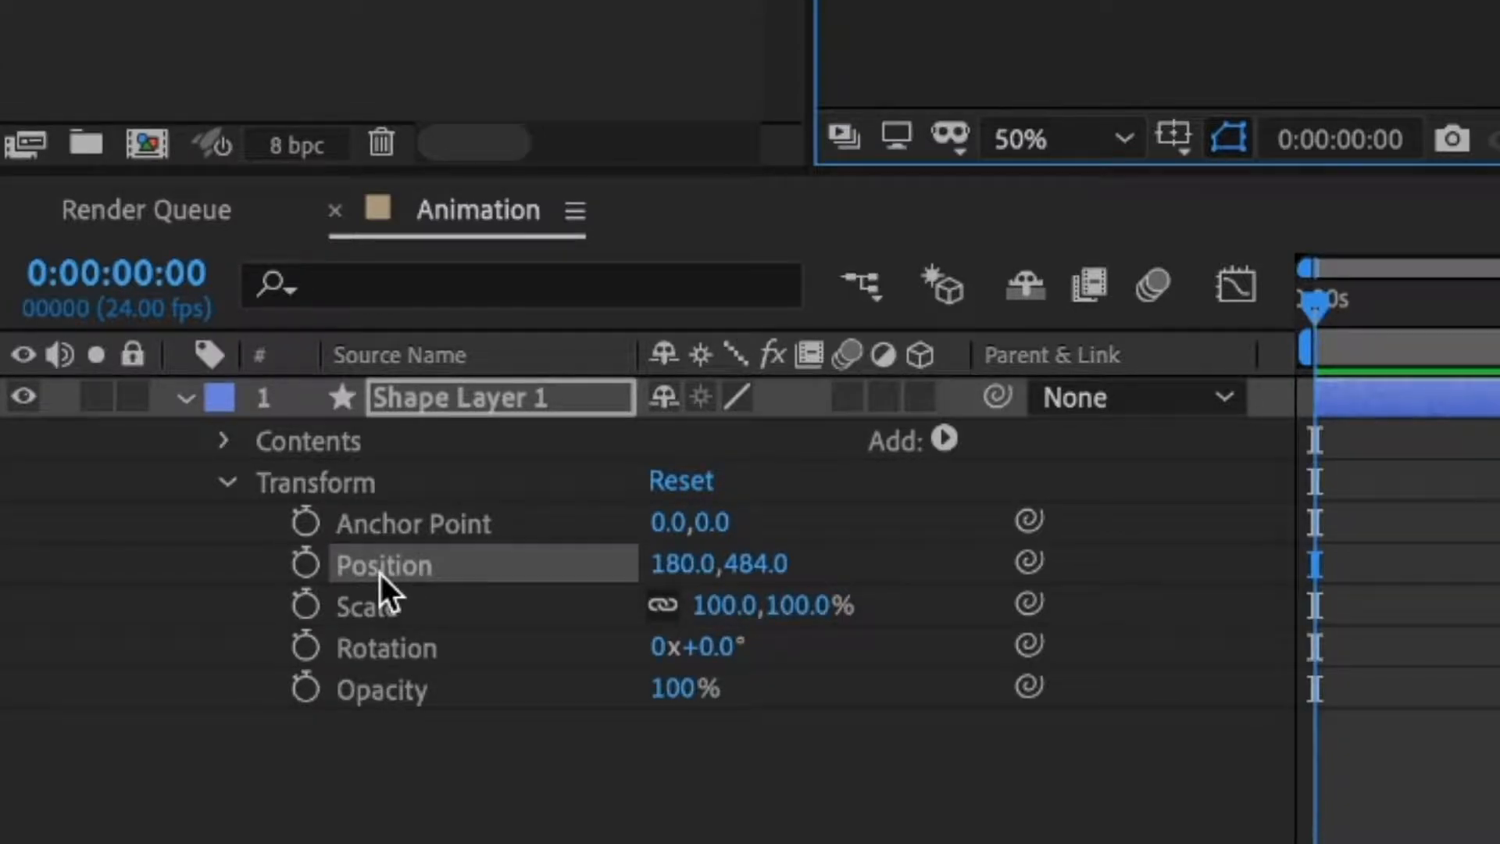
{"action": "left_click", "coordinate": [311, 565]}
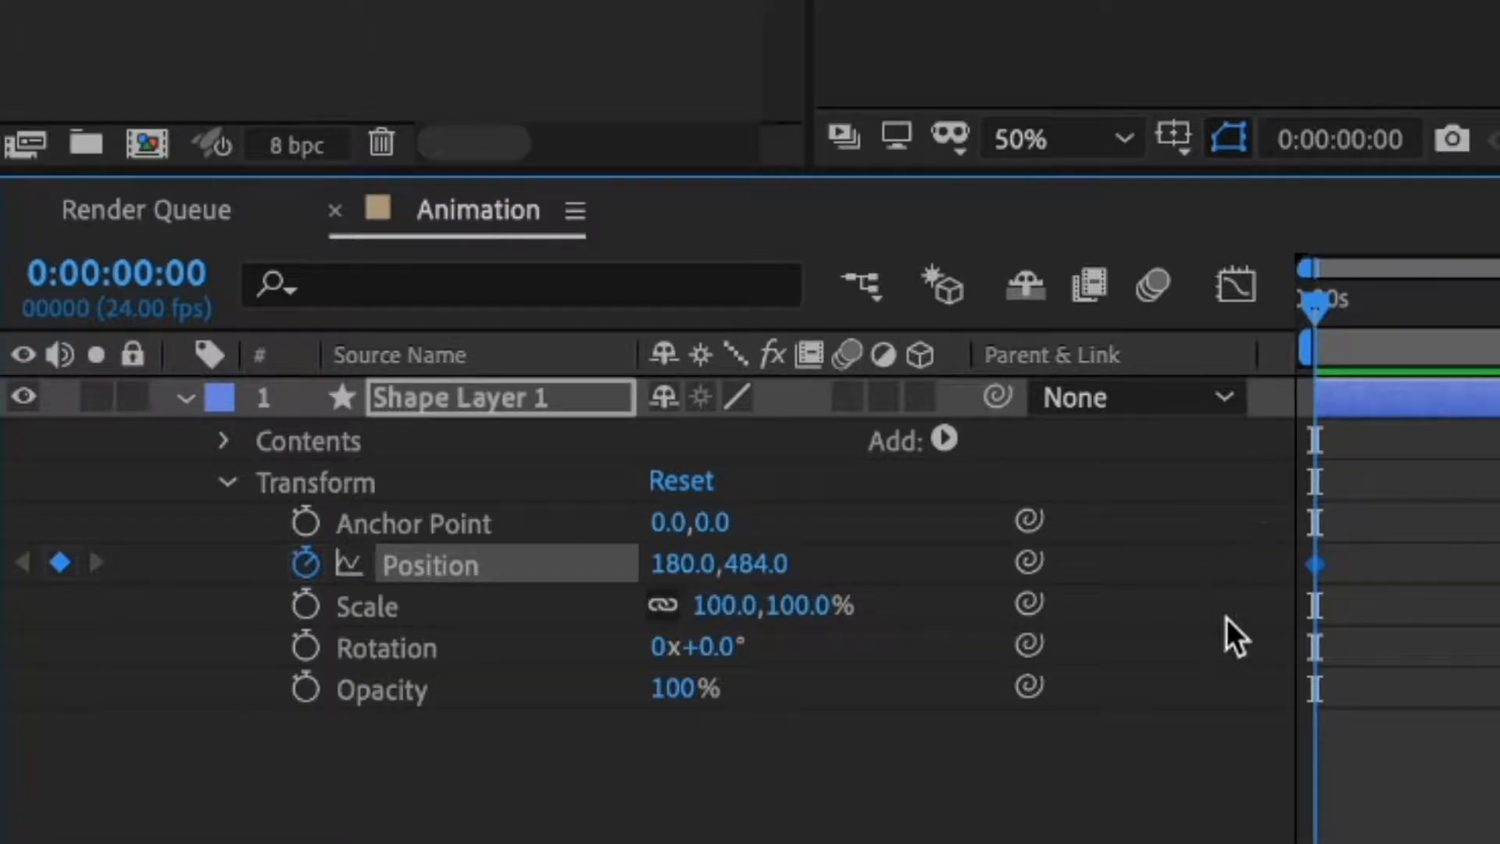
Add a second Position keyframe at 0:00:09:00 by moving the circle horizontally to 1460, 484 on the frame's right side.
{"action": "left_click_drag", "start_coordinate": [1315, 301], "coordinate": [1440, 325]}
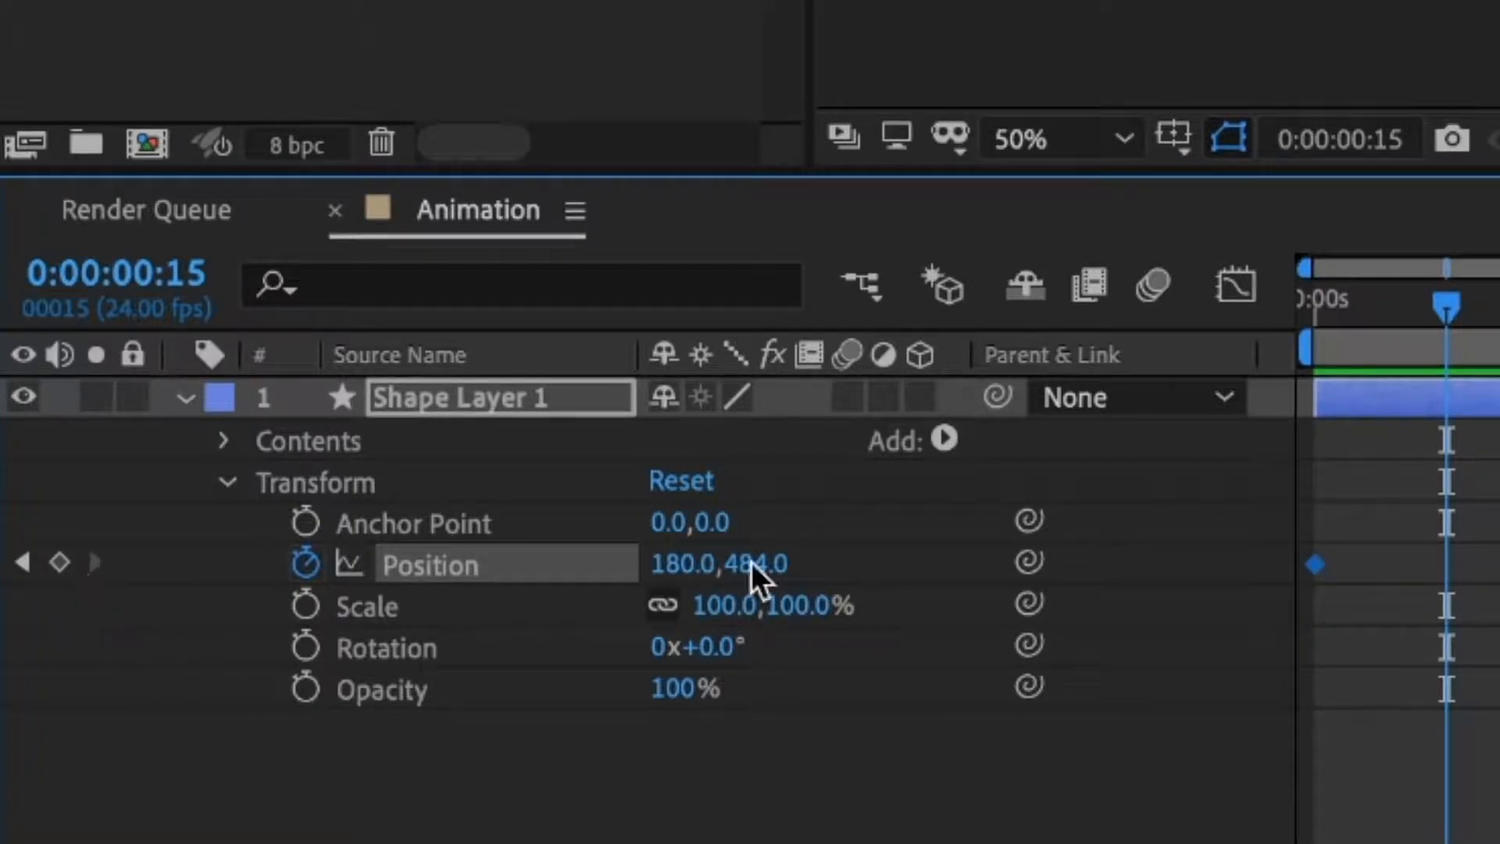
{"action": "left_click", "coordinate": [1434, 308]}
{"action": "left_click_drag", "start_coordinate": [1434, 311], "coordinate": [1299, 308]}
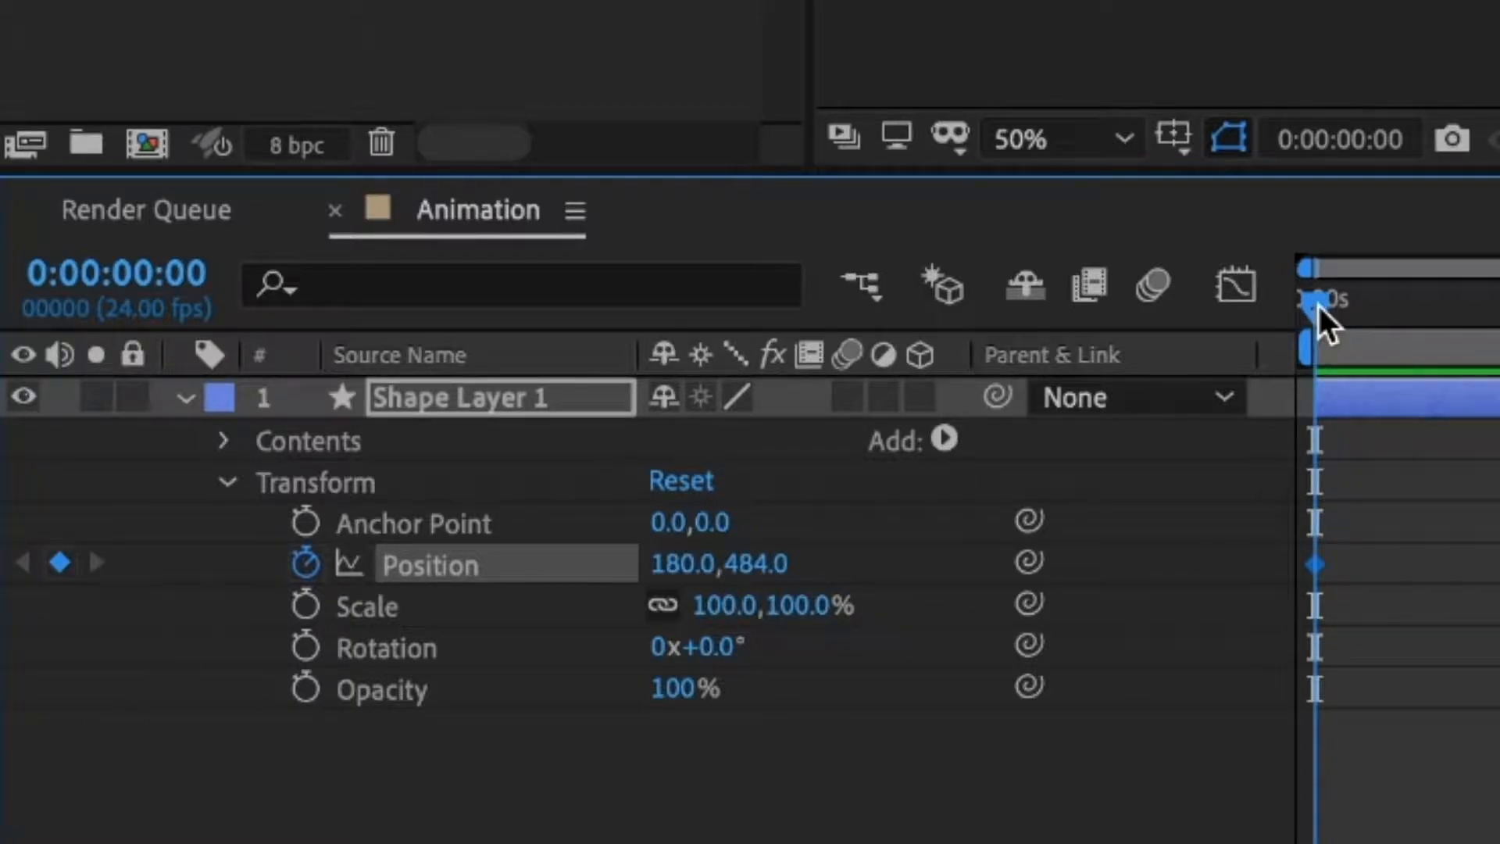
{"action": "left_click_drag", "start_coordinate": [1318, 307], "coordinate": [1353, 348]}
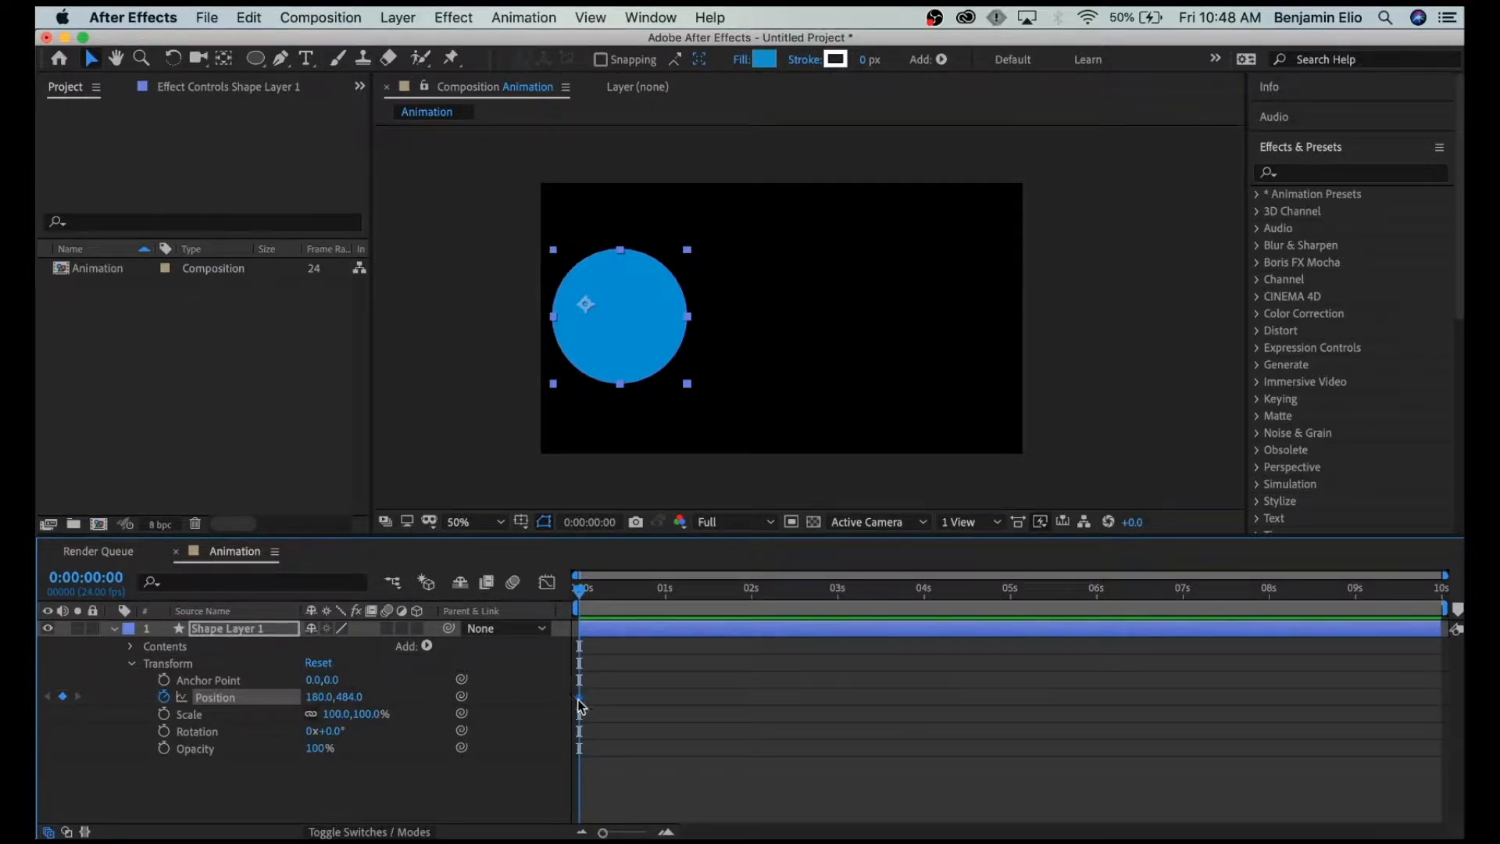
{"action": "left_click_drag", "start_coordinate": [654, 594], "coordinate": [1357, 591]}
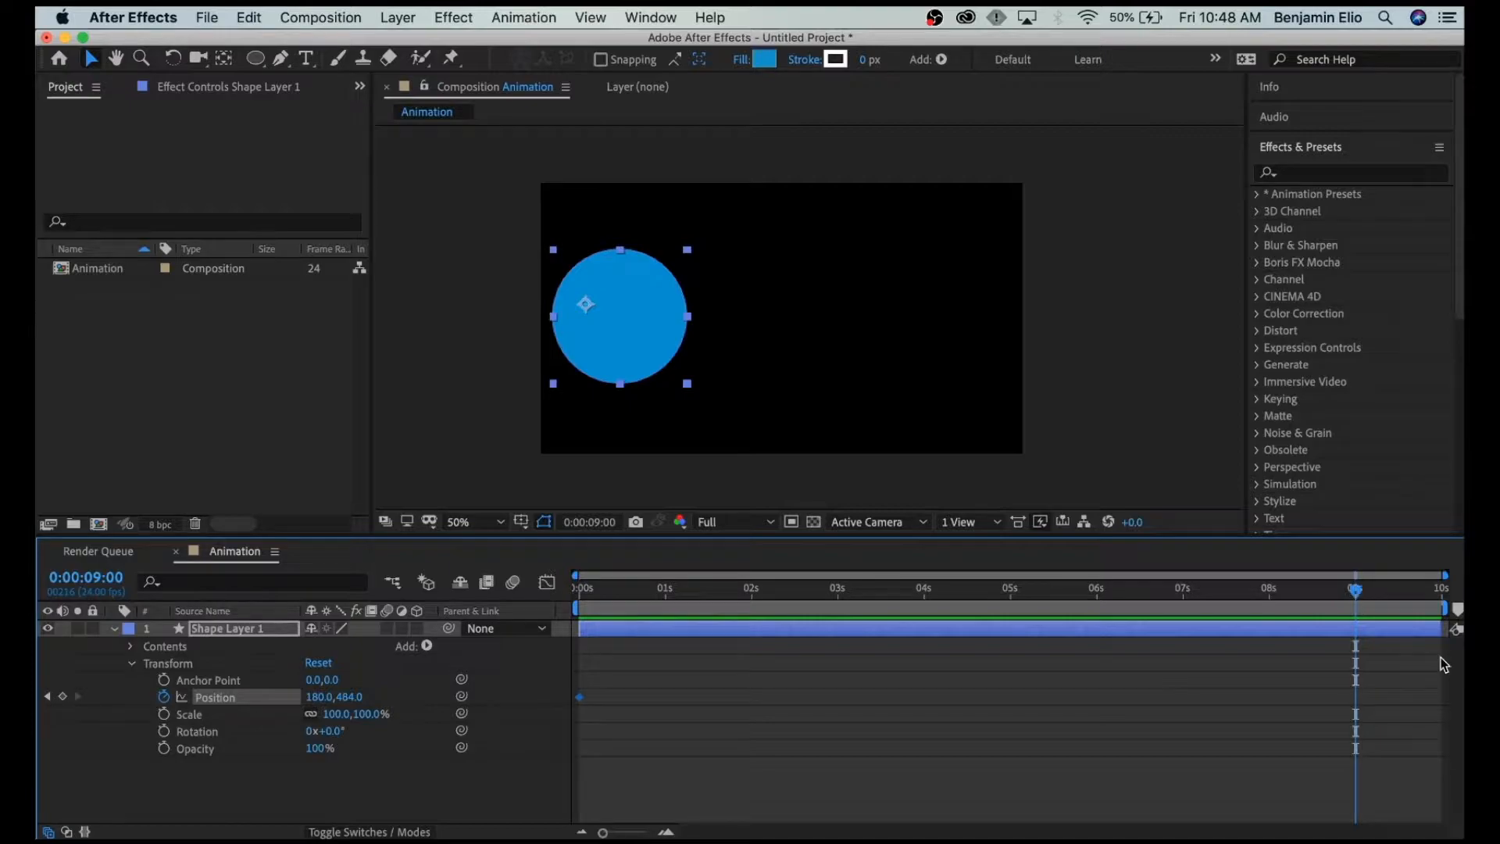
{"action": "left_click_drag", "start_coordinate": [641, 377], "coordinate": [940, 356]}
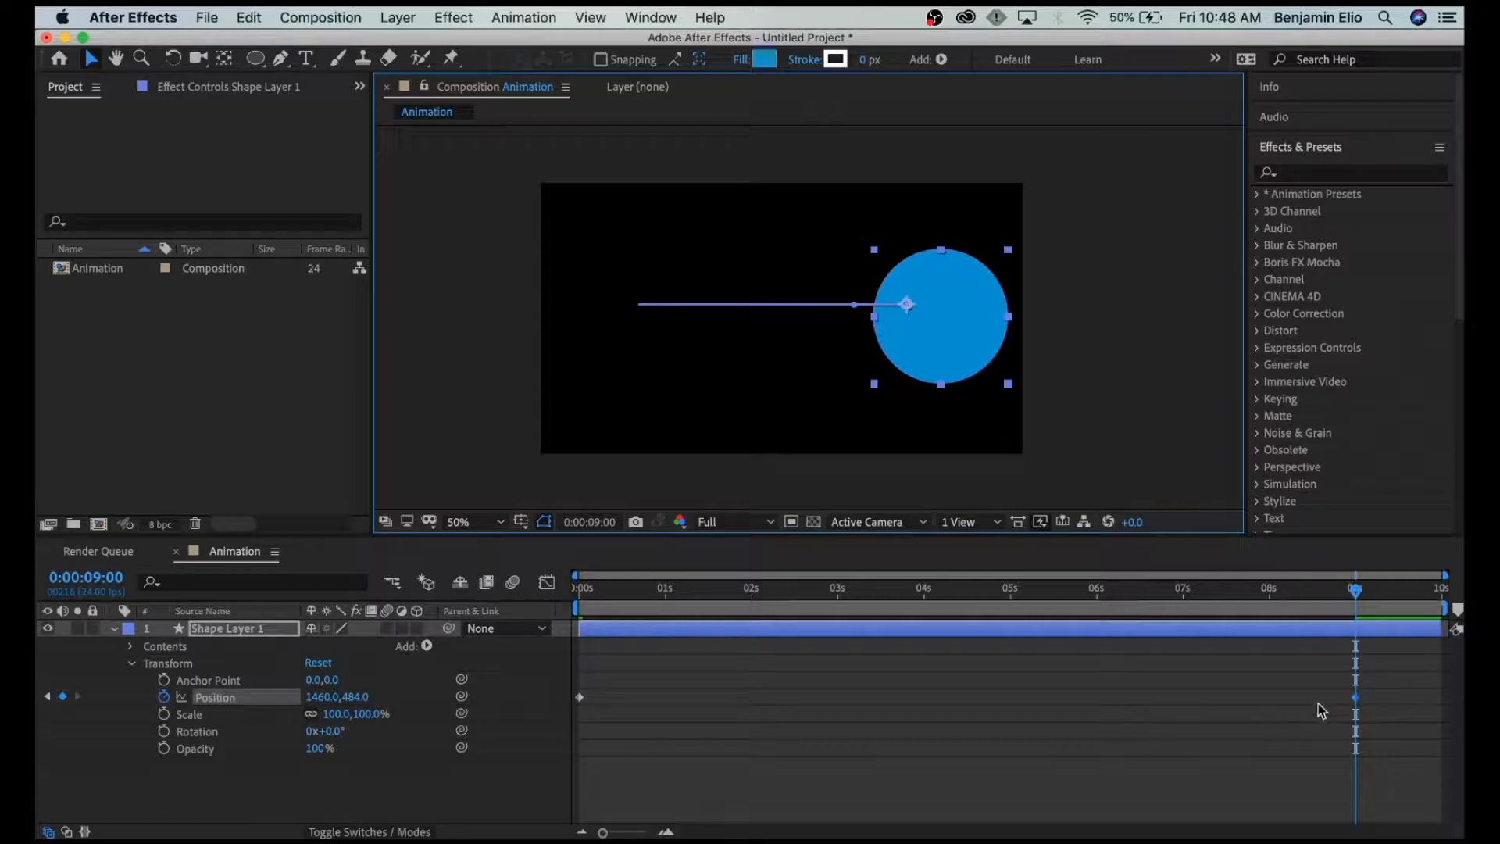
Scrub between the two Position keyframes and preview the circle's animation from the start.
{"action": "left_click_drag", "start_coordinate": [1020, 592], "coordinate": [1122, 593]}
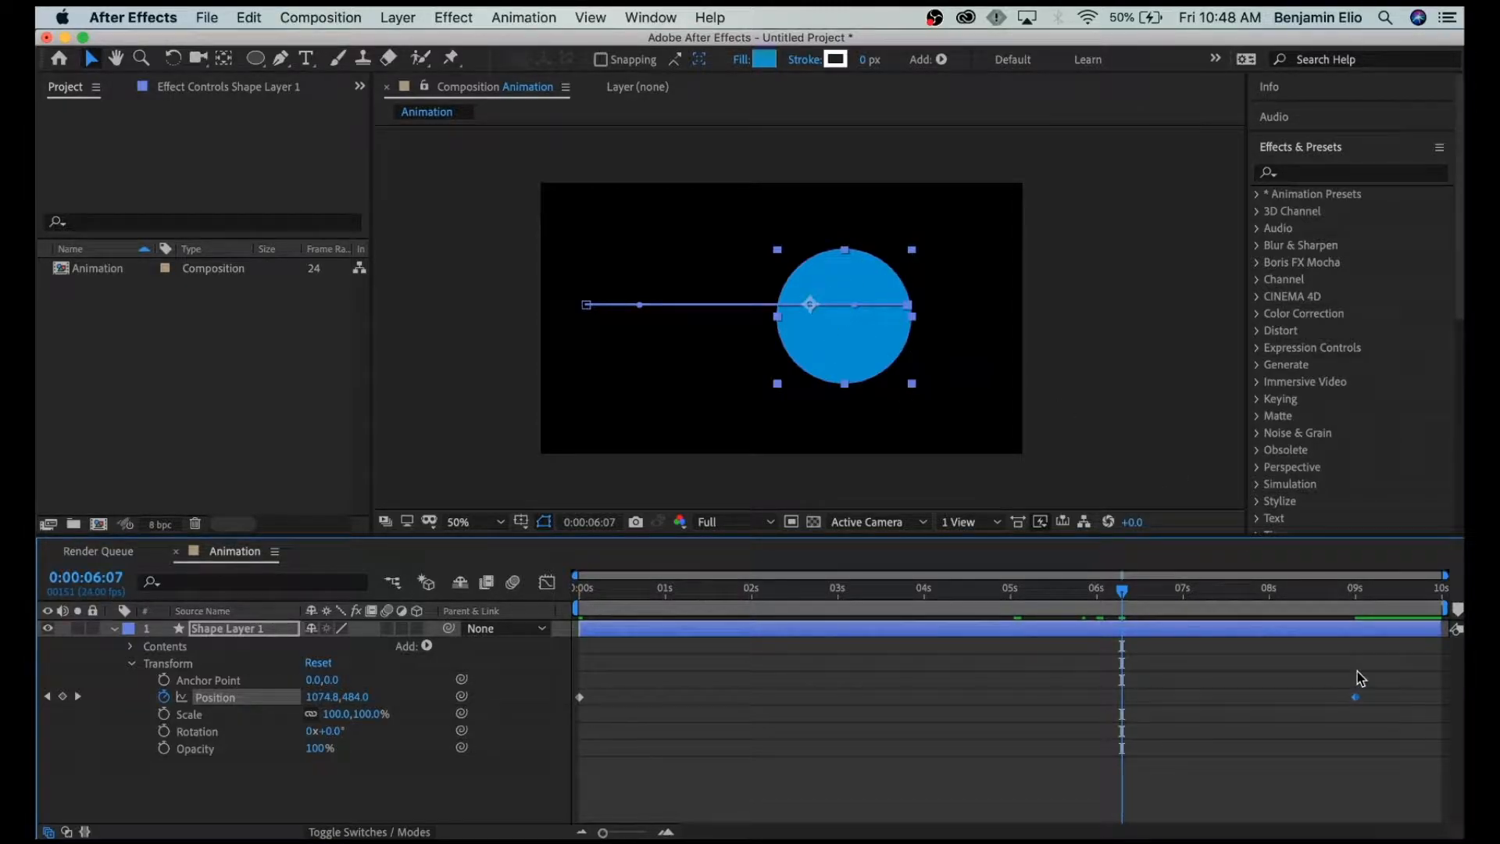
{"action": "mouse_move", "coordinate": [1346, 594]}
{"action": "left_mouse_down"}
{"action": "mouse_move", "coordinate": [1361, 597]}
{"action": "mouse_move", "coordinate": [1289, 596]}
{"action": "mouse_move", "coordinate": [1359, 591]}
{"action": "left_mouse_up"}
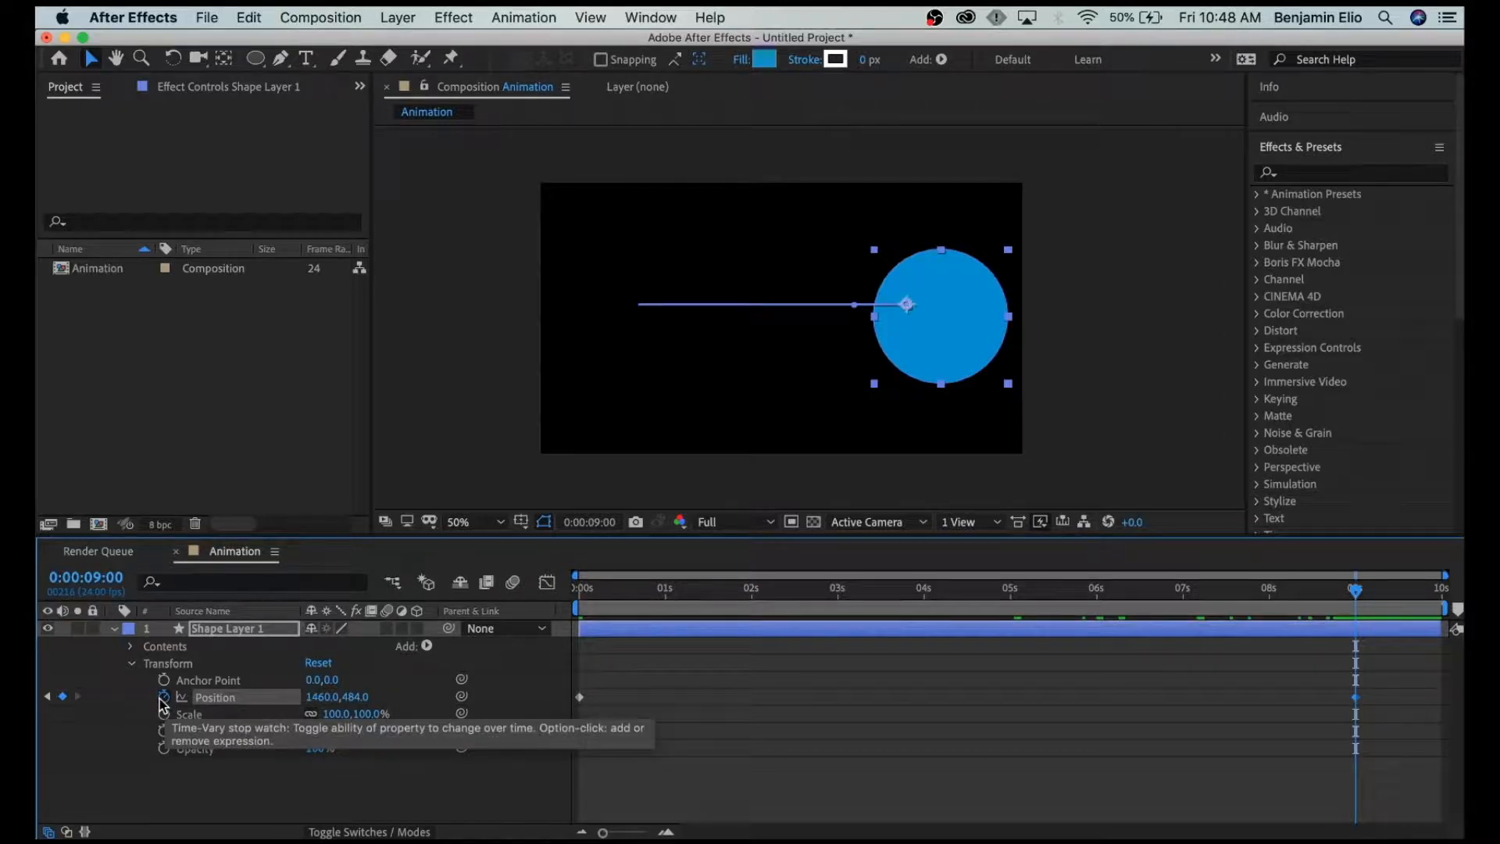
{"action": "left_click", "coordinate": [579, 590]}
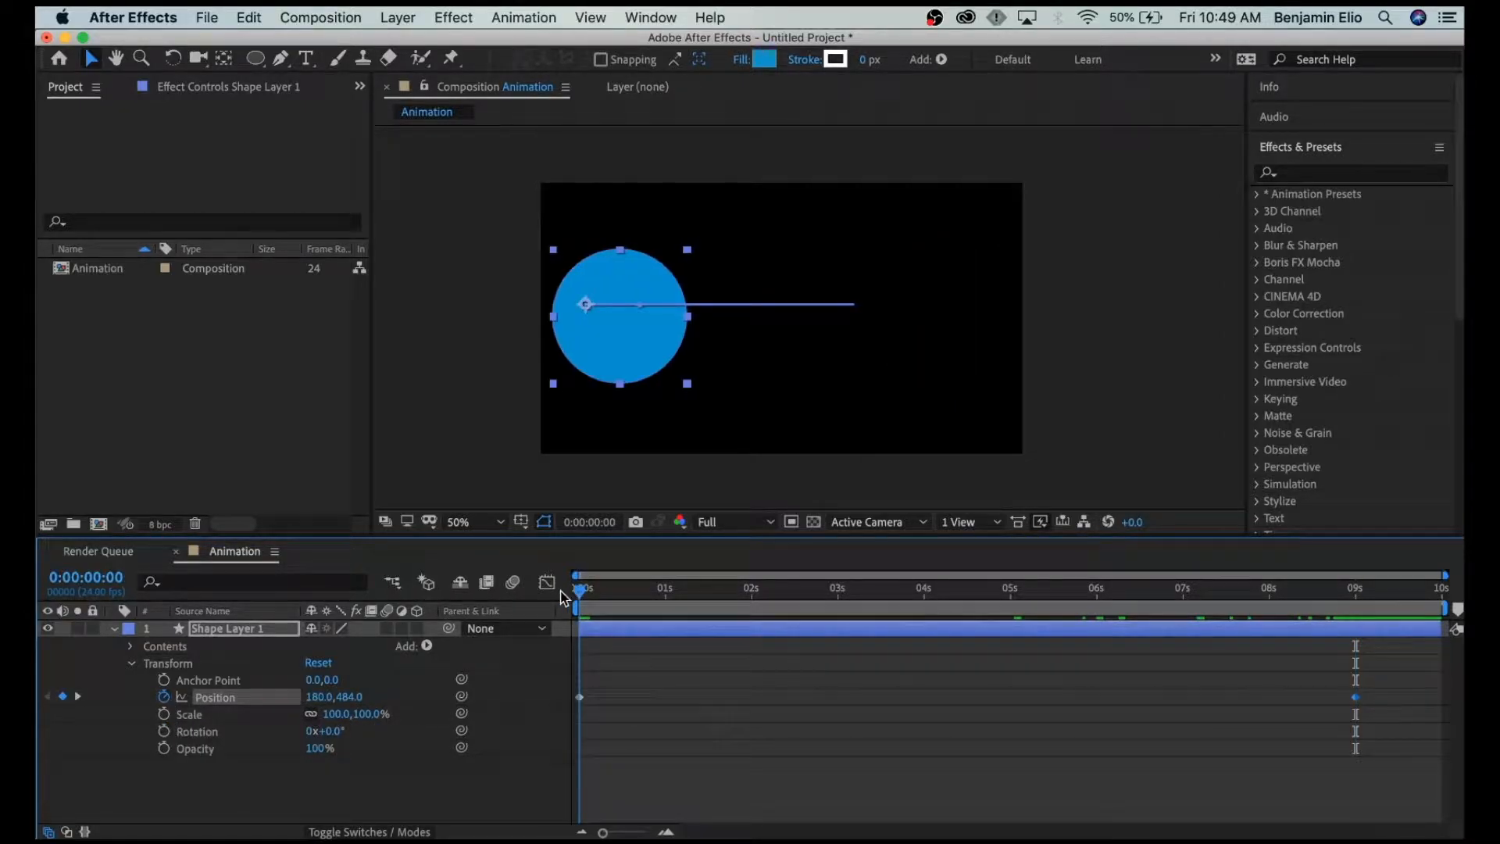
{"action": "left_click_drag", "start_coordinate": [856, 597], "coordinate": [509, 619]}
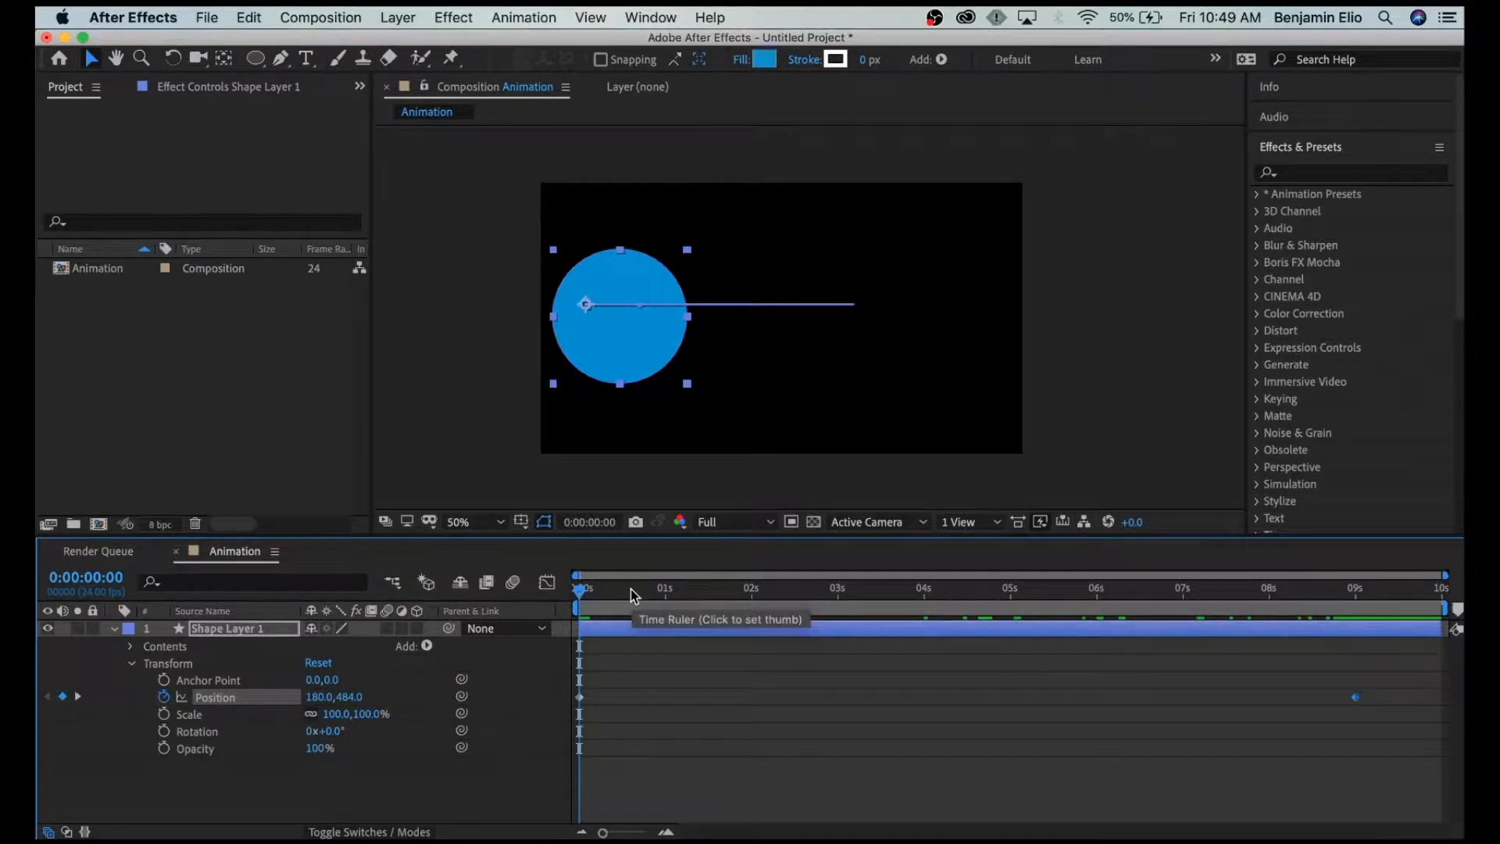
{"action": "left_click_drag", "start_coordinate": [638, 593], "coordinate": [560, 612]}
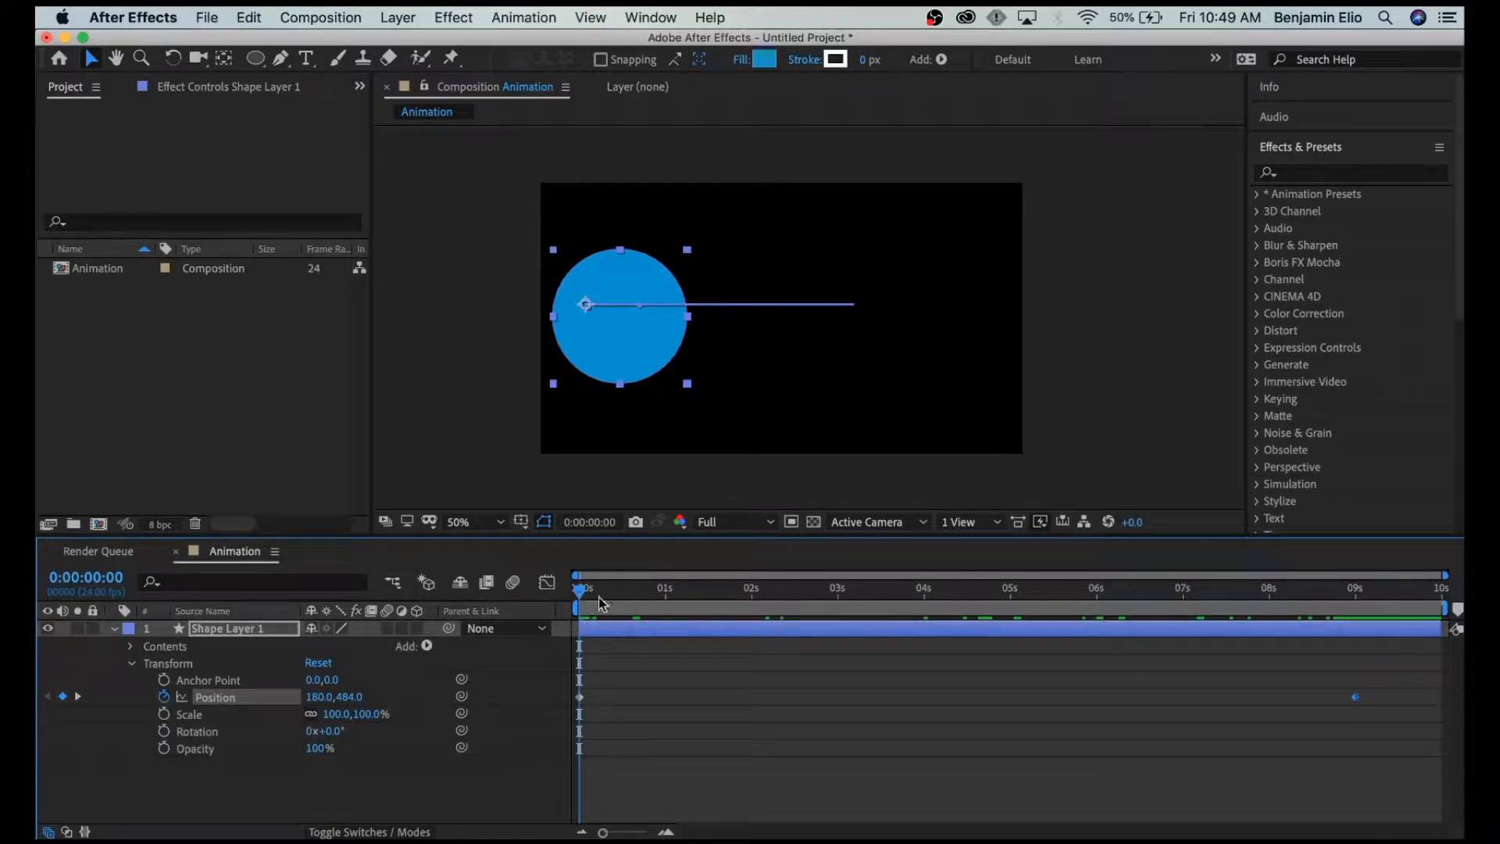
{"action": "left_click_drag", "start_coordinate": [598, 588], "coordinate": [536, 649]}
{"action": "key", "text": "space"}
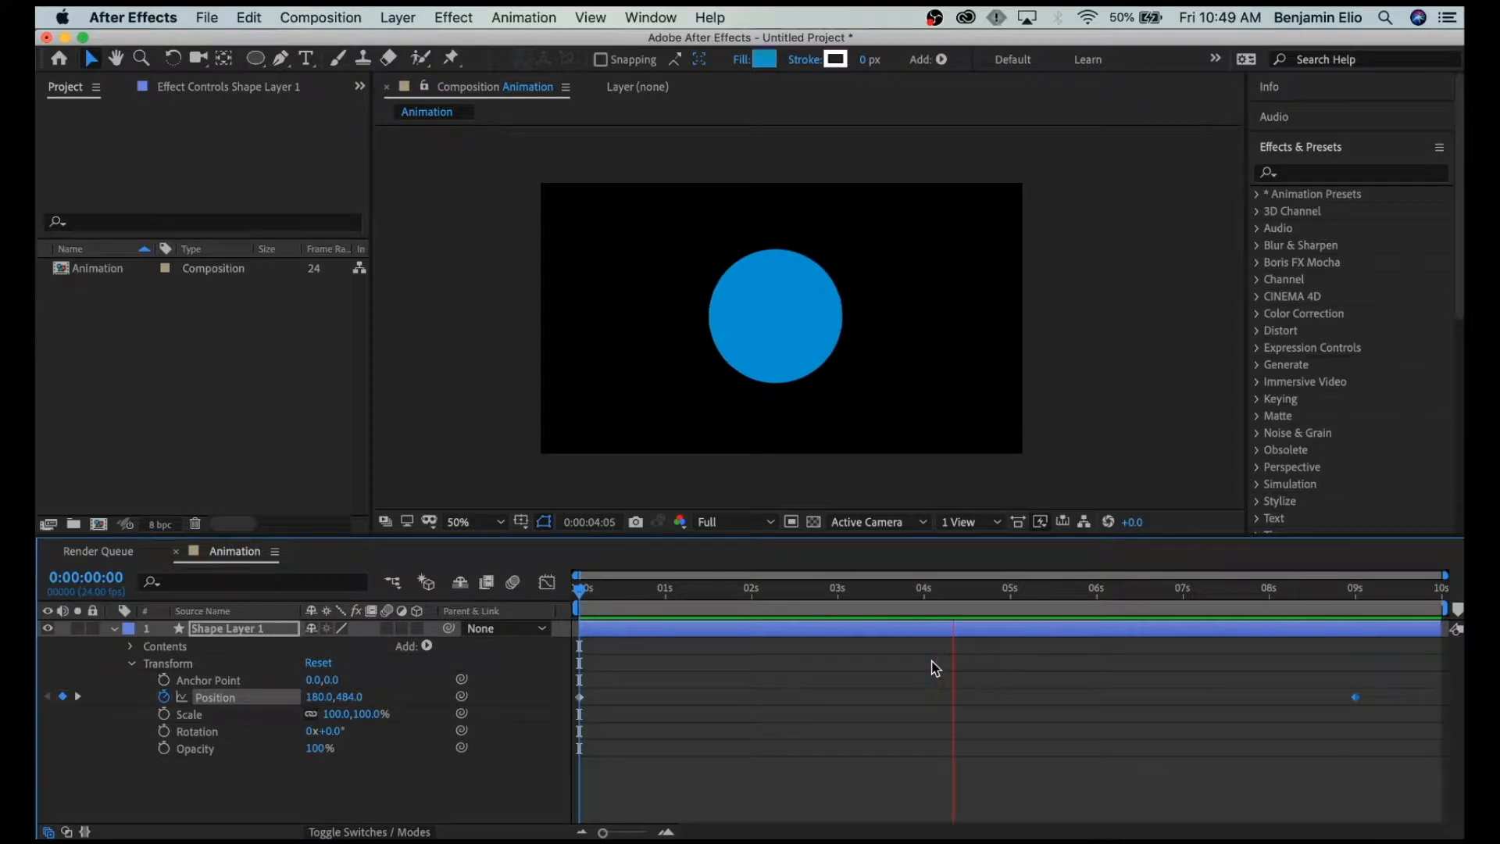
At 0:00:04:13, move the circle down to about 810, 756 to add a breakdown Position keyframe.
{"action": "left_click", "coordinate": [966, 594]}
{"action": "mouse_move", "coordinate": [965, 594]}
{"action": "left_mouse_down"}
{"action": "mouse_move", "coordinate": [922, 598]}
{"action": "mouse_move", "coordinate": [972, 601]}
{"action": "left_mouse_up"}
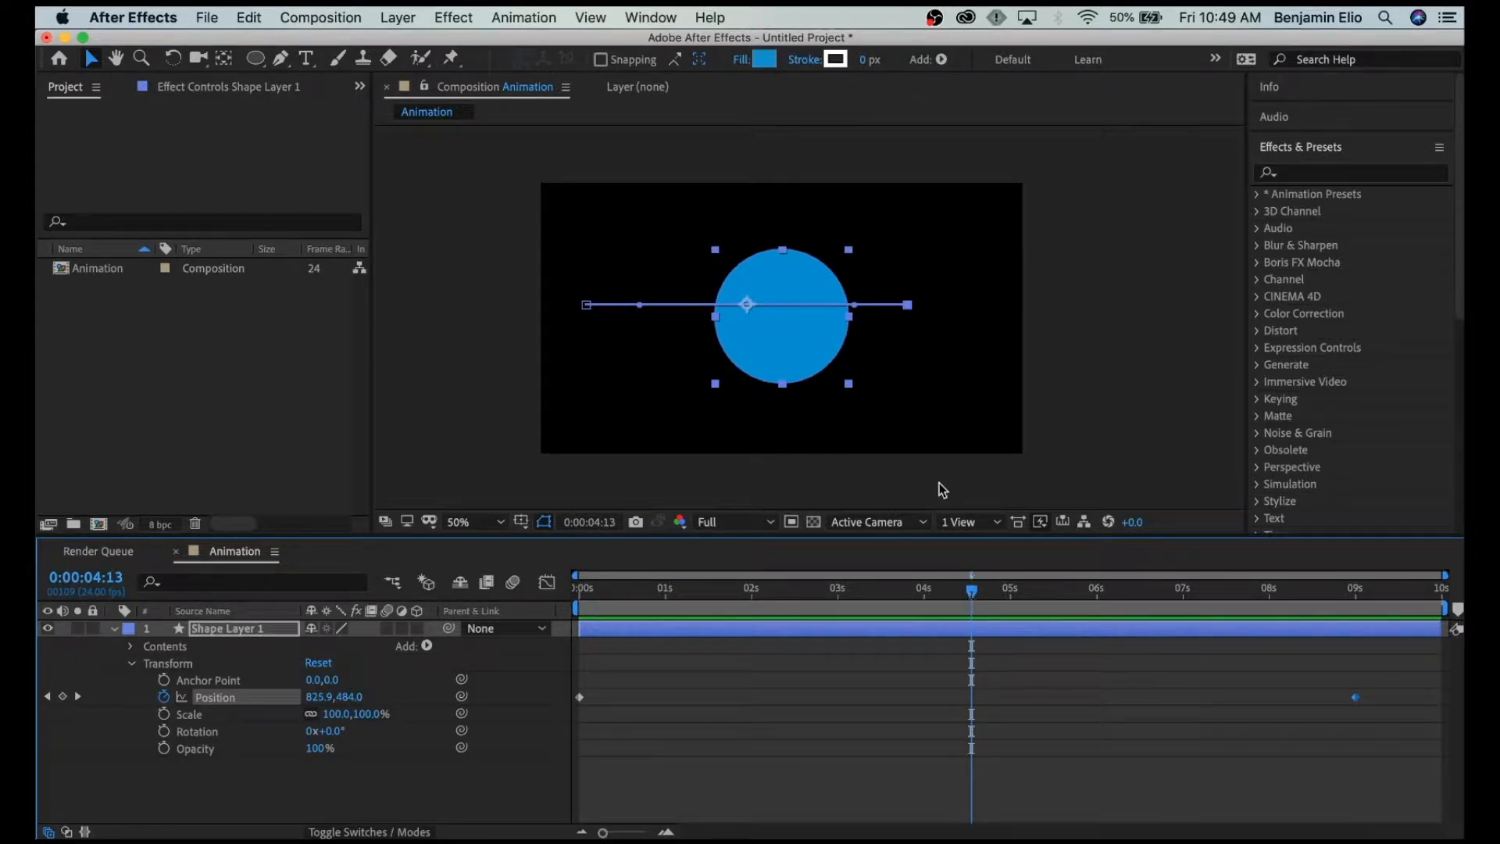
{"action": "left_click_drag", "start_coordinate": [790, 289], "coordinate": [789, 355]}
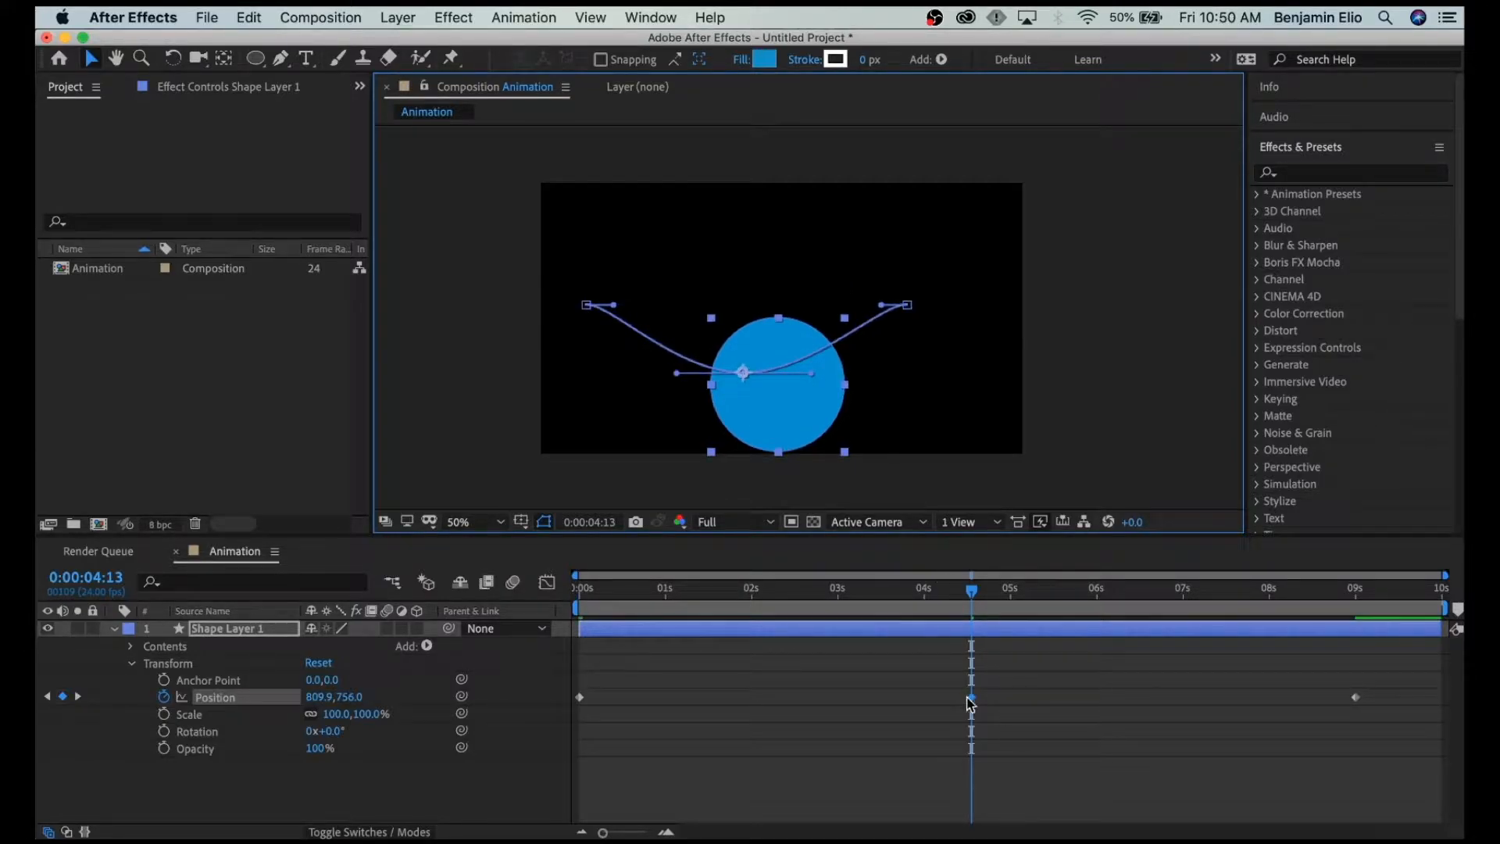
Review the circle's start, breakdown and end poses by scrubbing between 0, 4:13 and 9 seconds.
{"action": "left_click", "coordinate": [580, 595]}
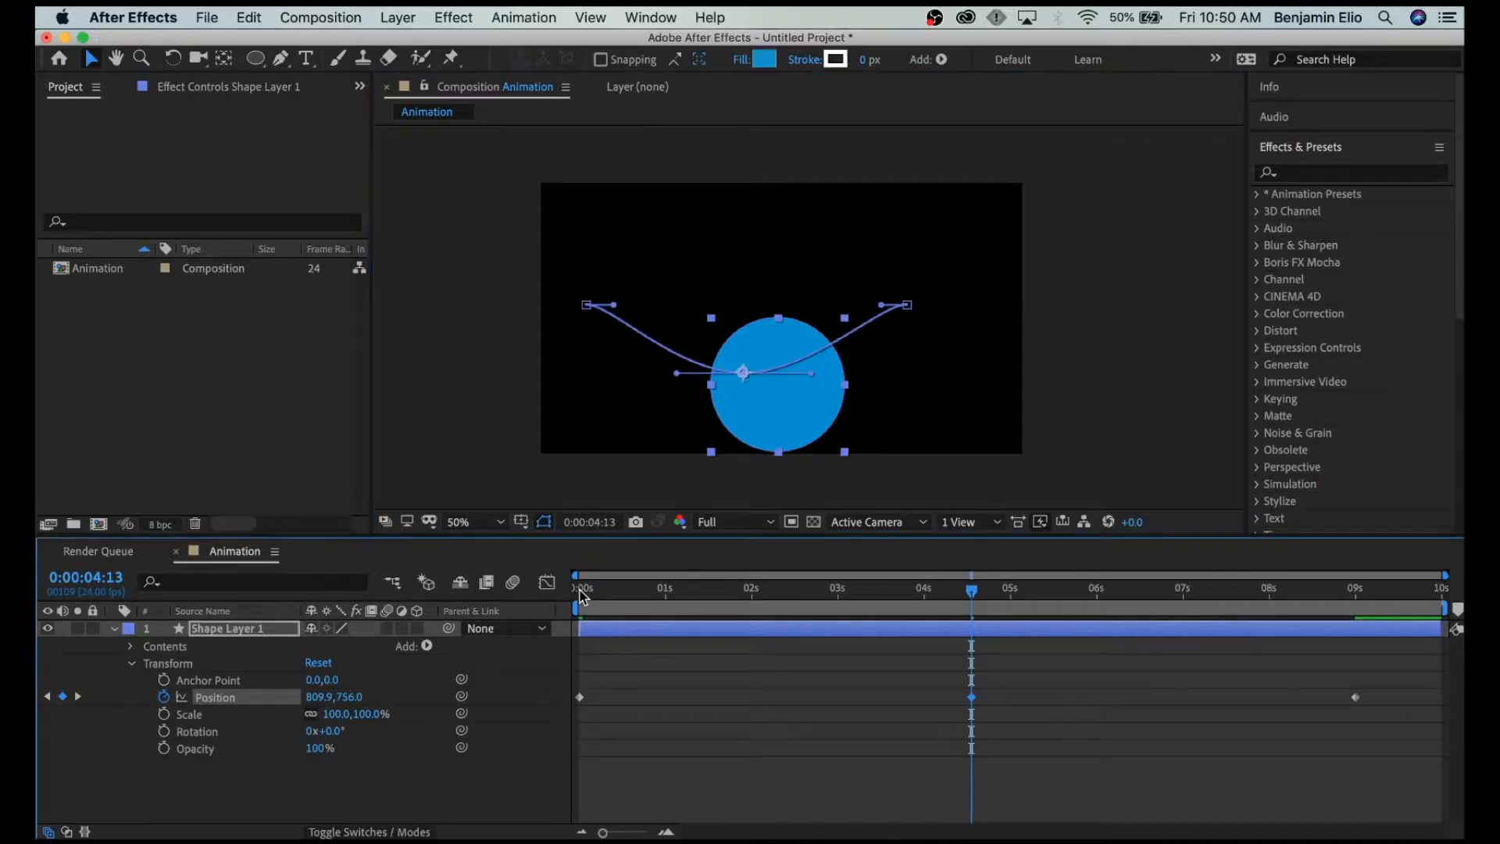
{"action": "left_click", "coordinate": [1357, 596]}
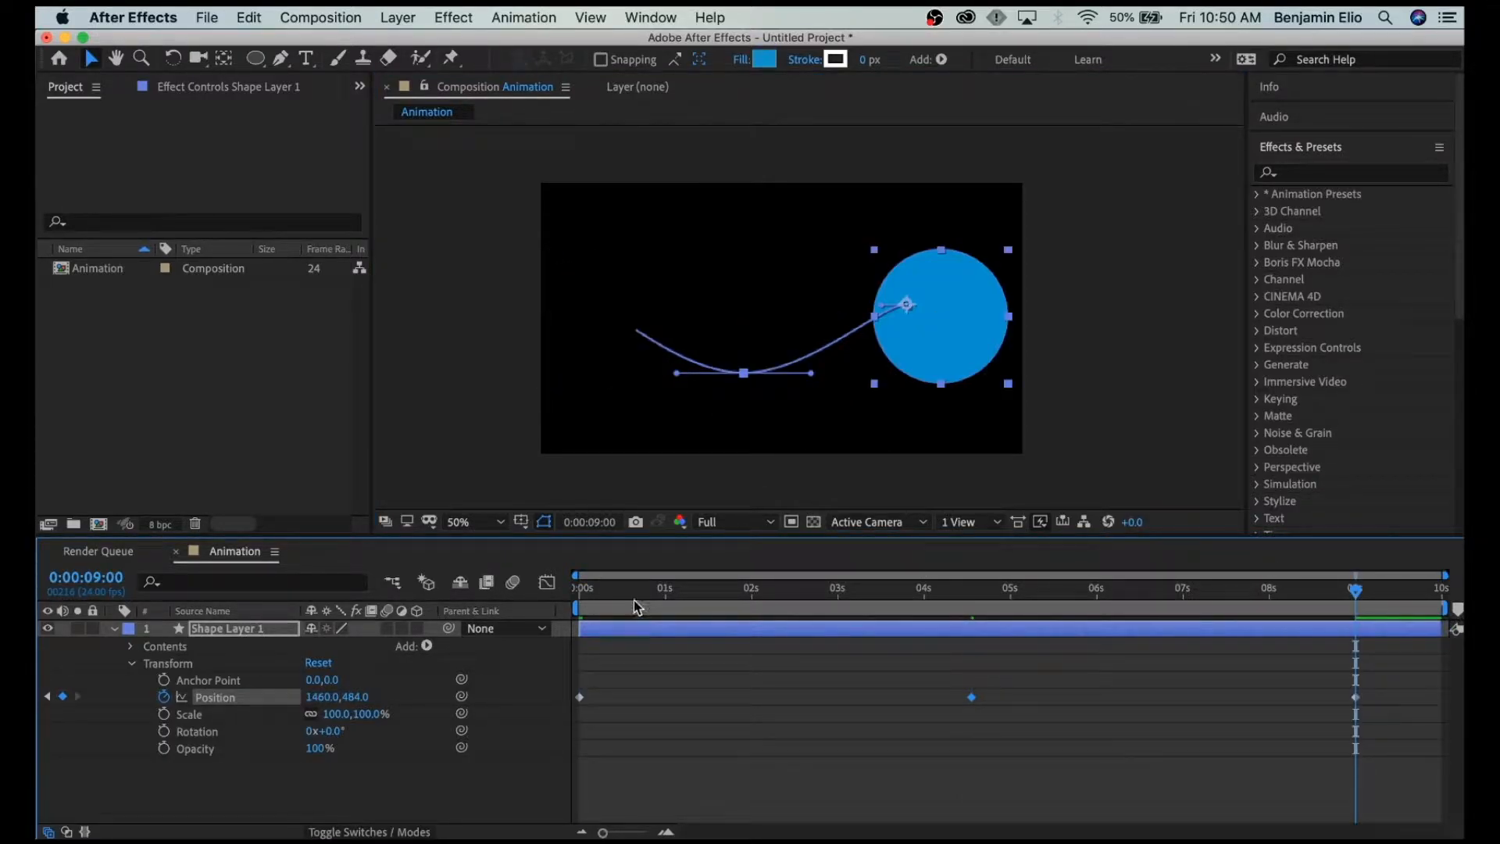
{"action": "left_click_drag", "start_coordinate": [736, 592], "coordinate": [975, 625]}
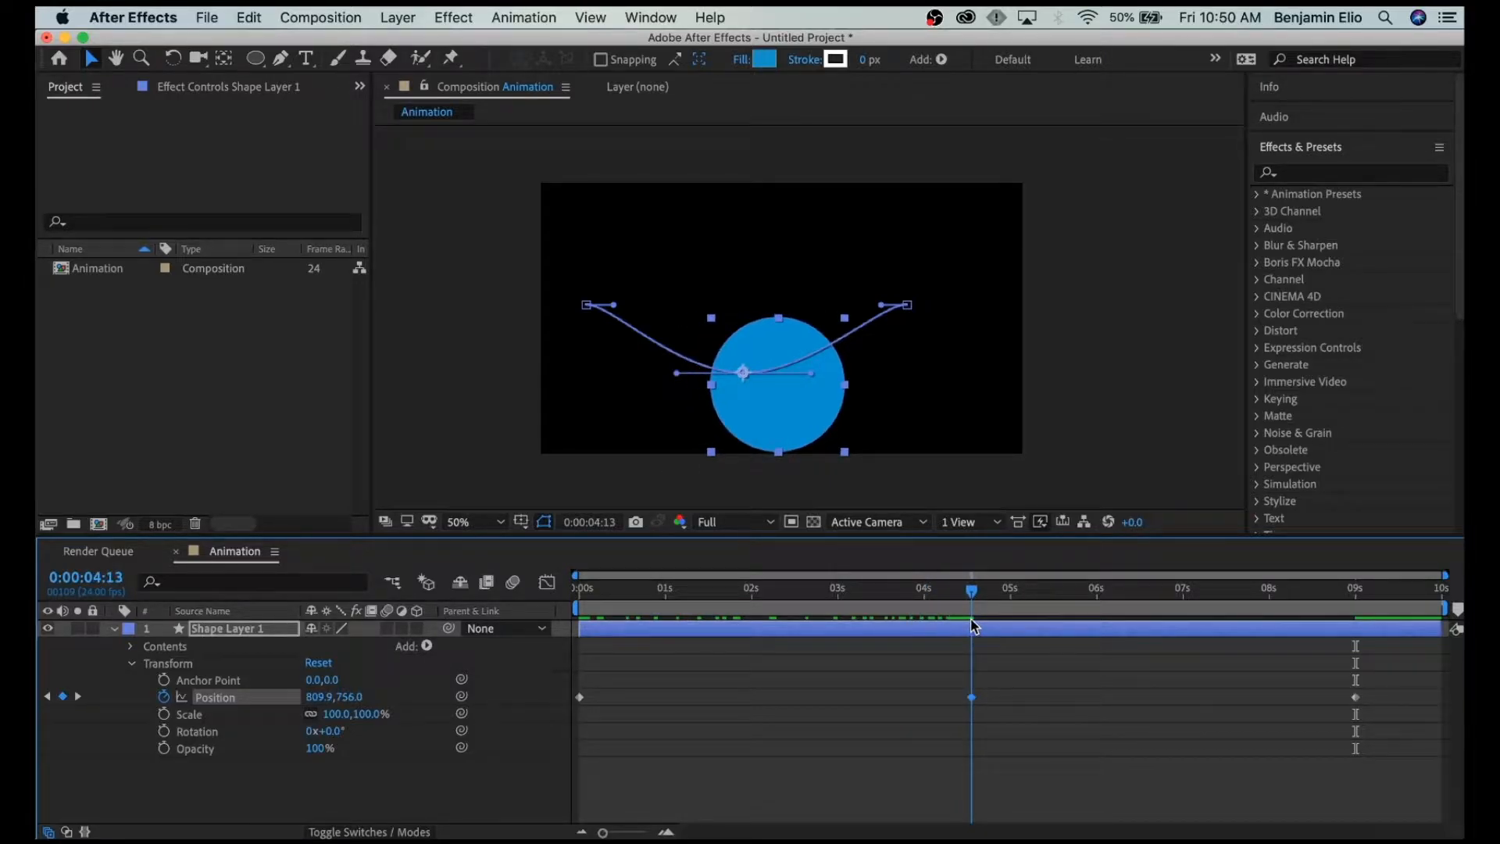
{"action": "left_click_drag", "start_coordinate": [971, 600], "coordinate": [571, 624]}
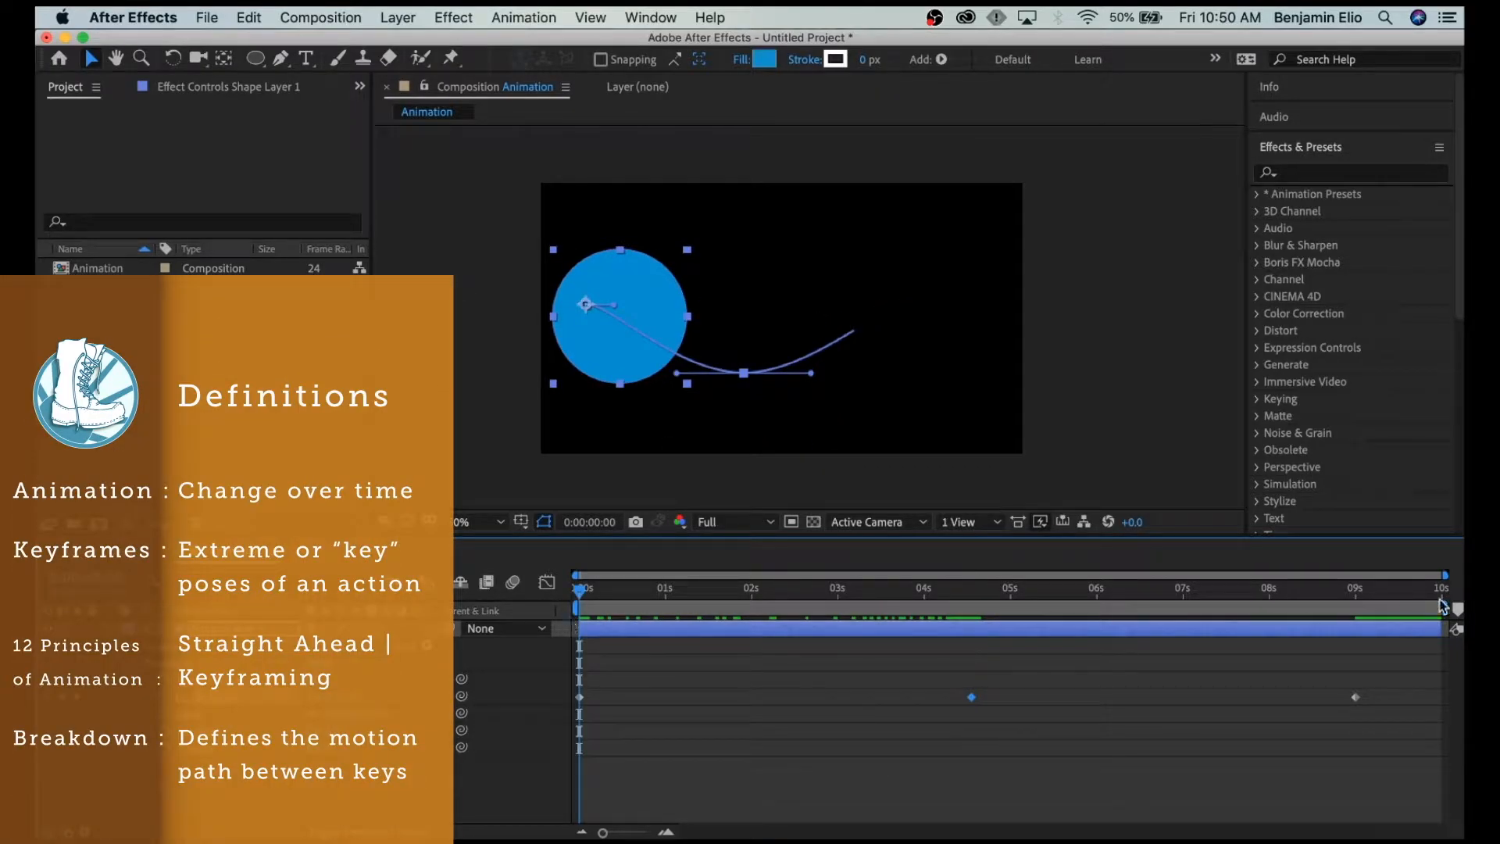
{"action": "left_click", "coordinate": [1361, 595]}
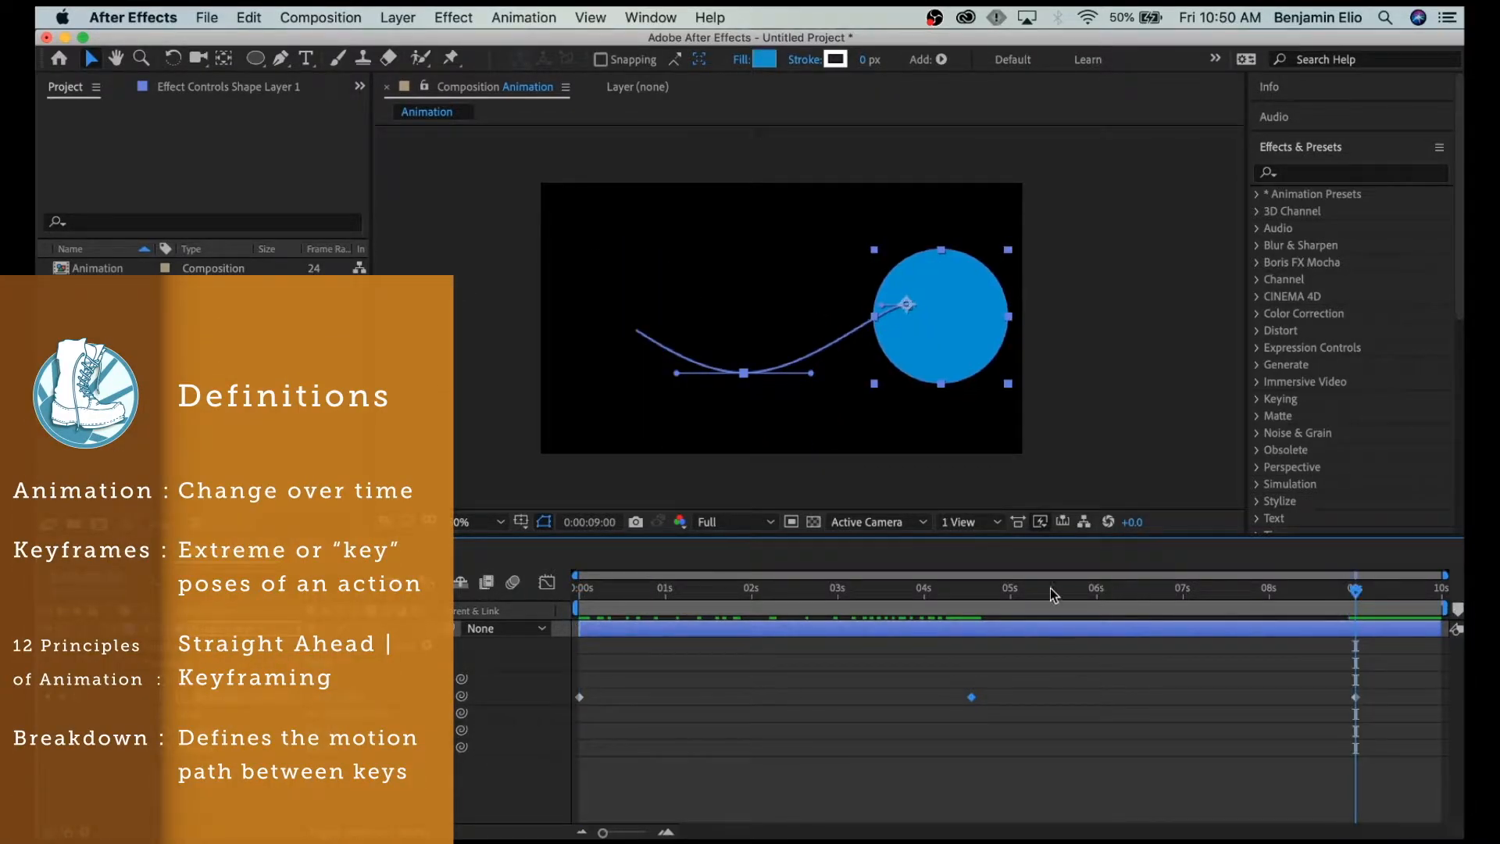
Compare the circle's breakdown pose at 0:00:04:13 with its start pose at 0 seconds and end pose at 9 seconds.
{"action": "left_click", "coordinate": [972, 596]}
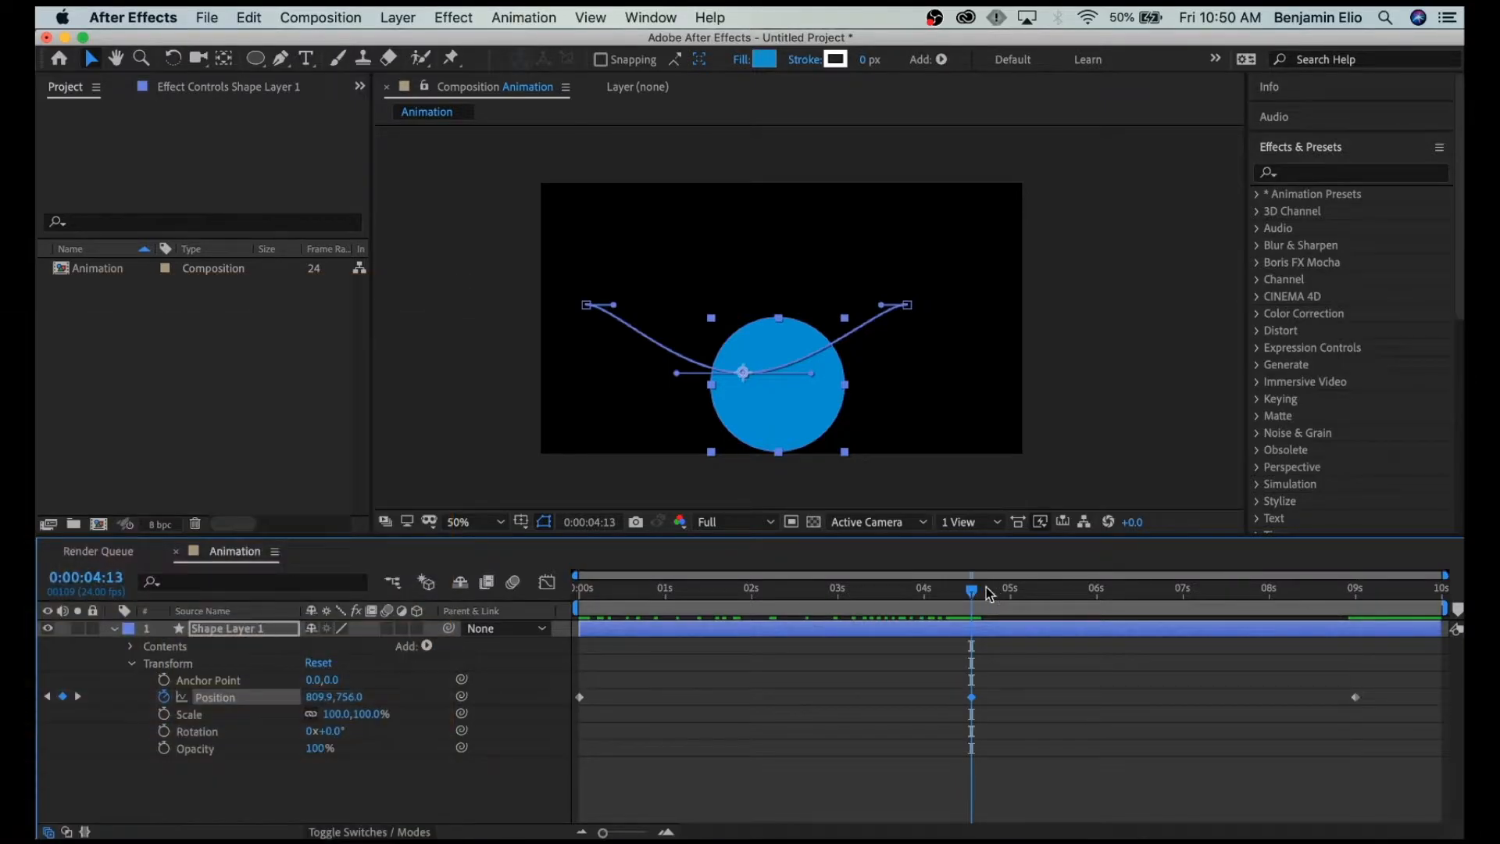
{"action": "left_click", "coordinate": [581, 600]}
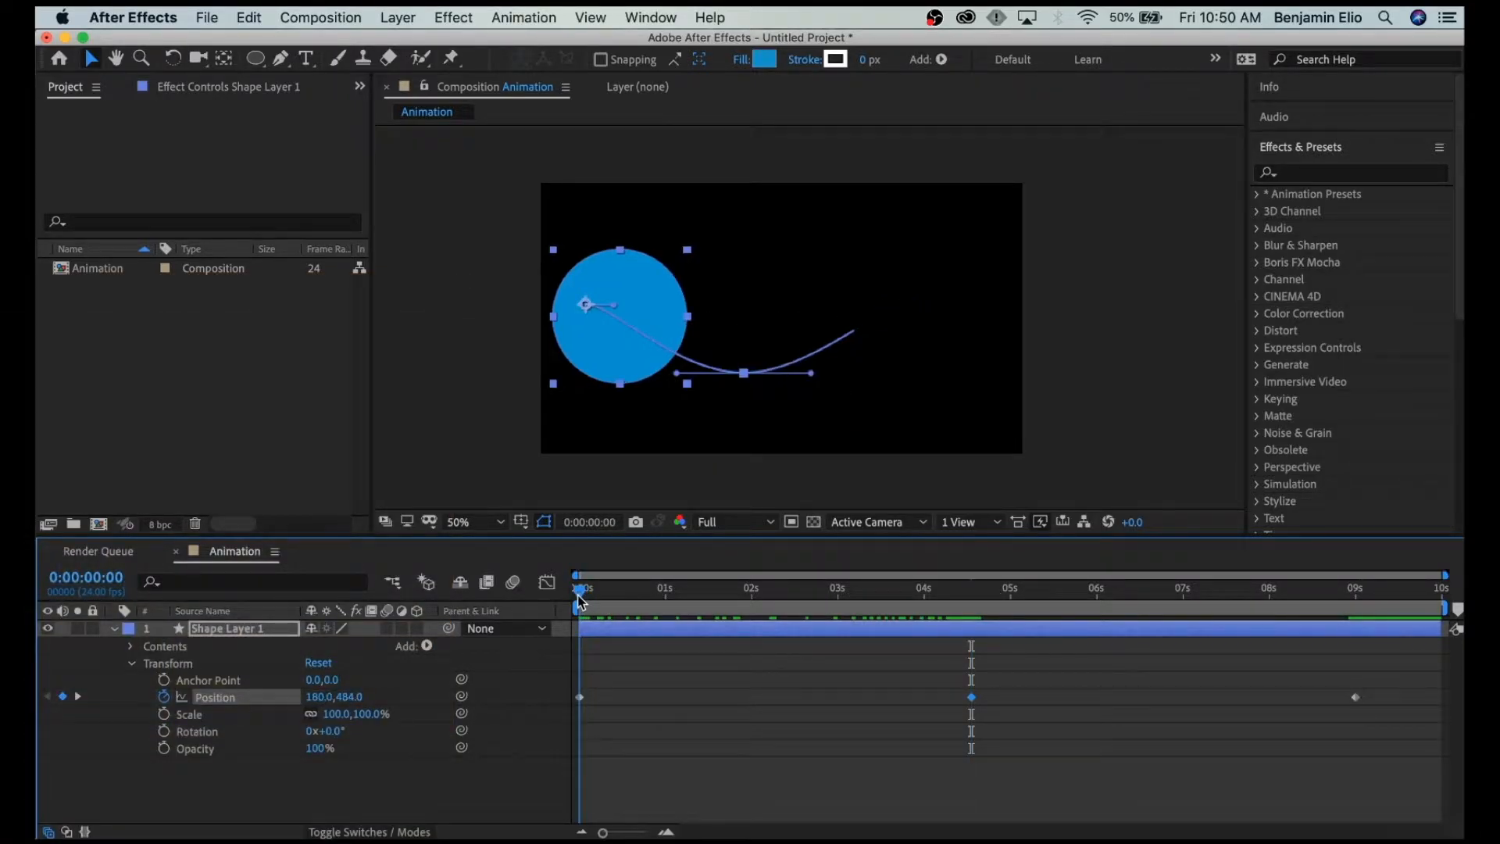
{"action": "left_click", "coordinate": [1358, 601]}
{"action": "left_click", "coordinate": [969, 600]}
Try moving the 0:00:04:13 breakdown pose toward the frame's right edge, around 1530, 672, and undo the move.
{"action": "left_click_drag", "start_coordinate": [969, 602], "coordinate": [972, 691]}
{"action": "left_click_drag", "start_coordinate": [810, 426], "coordinate": [964, 406]}
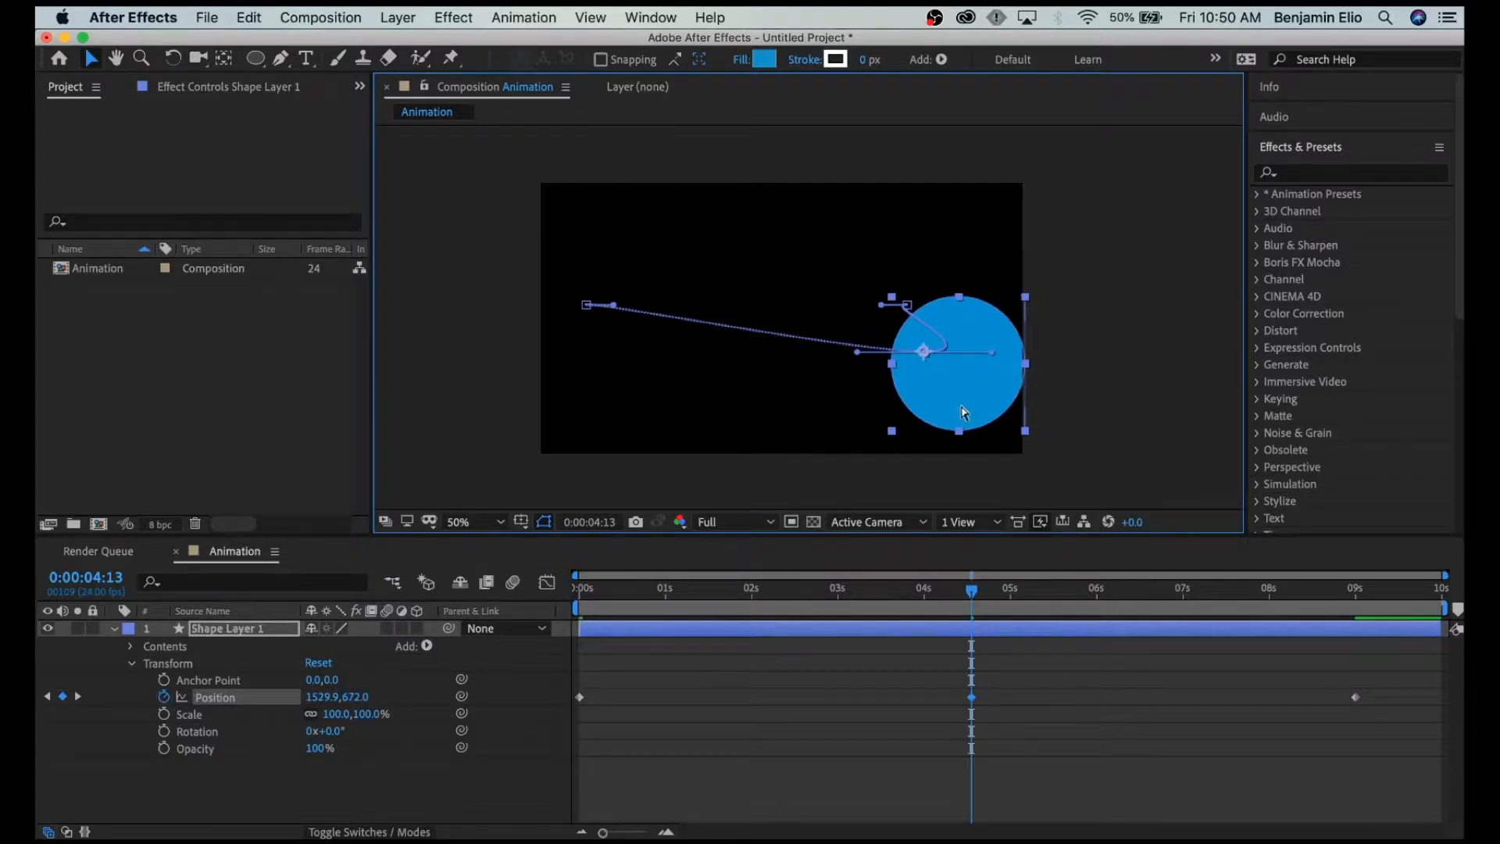
{"action": "left_click_drag", "start_coordinate": [962, 406], "coordinate": [964, 430]}
{"action": "key", "text": "super+z"}
At 0:00:04:15, two frames after the breakdown, move the circle up to about 851, 292 to add an extra Position keyframe.
{"action": "left_click_drag", "start_coordinate": [975, 591], "coordinate": [979, 593]}
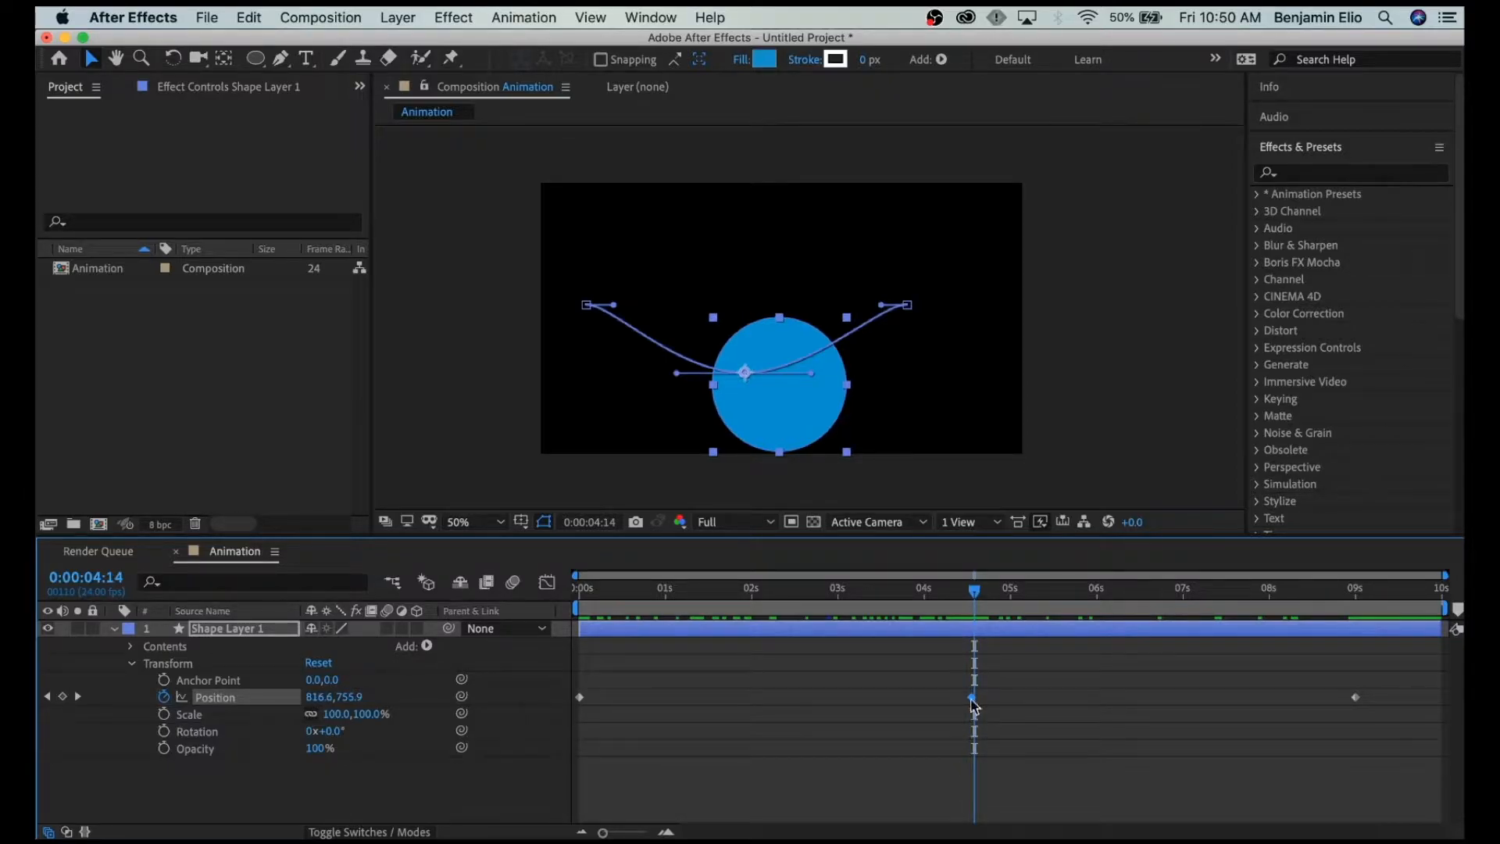
{"action": "left_click", "coordinate": [666, 833]}
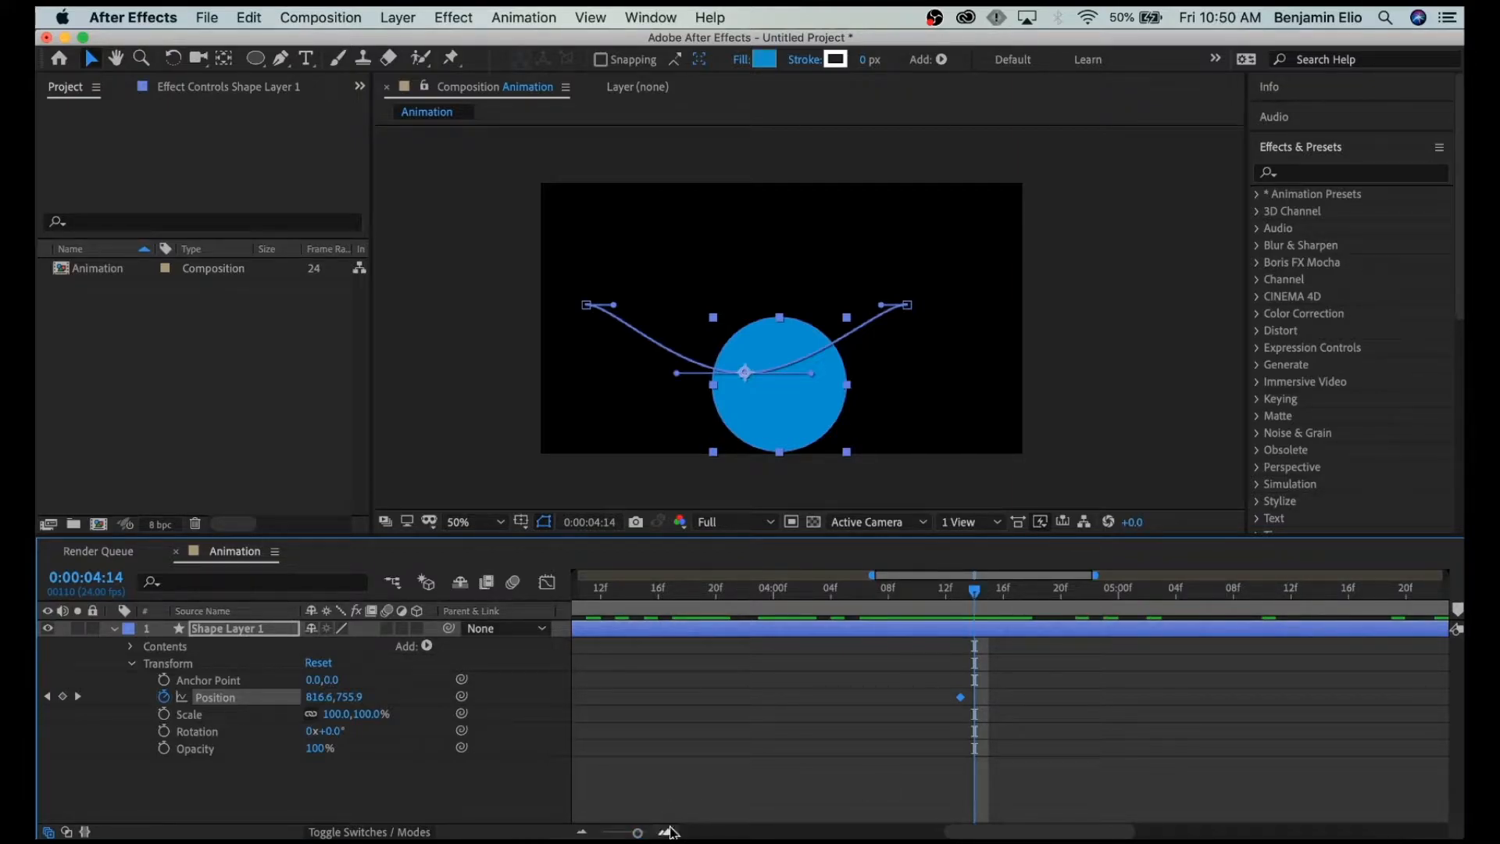
{"action": "left_click_drag", "start_coordinate": [971, 589], "coordinate": [969, 593]}
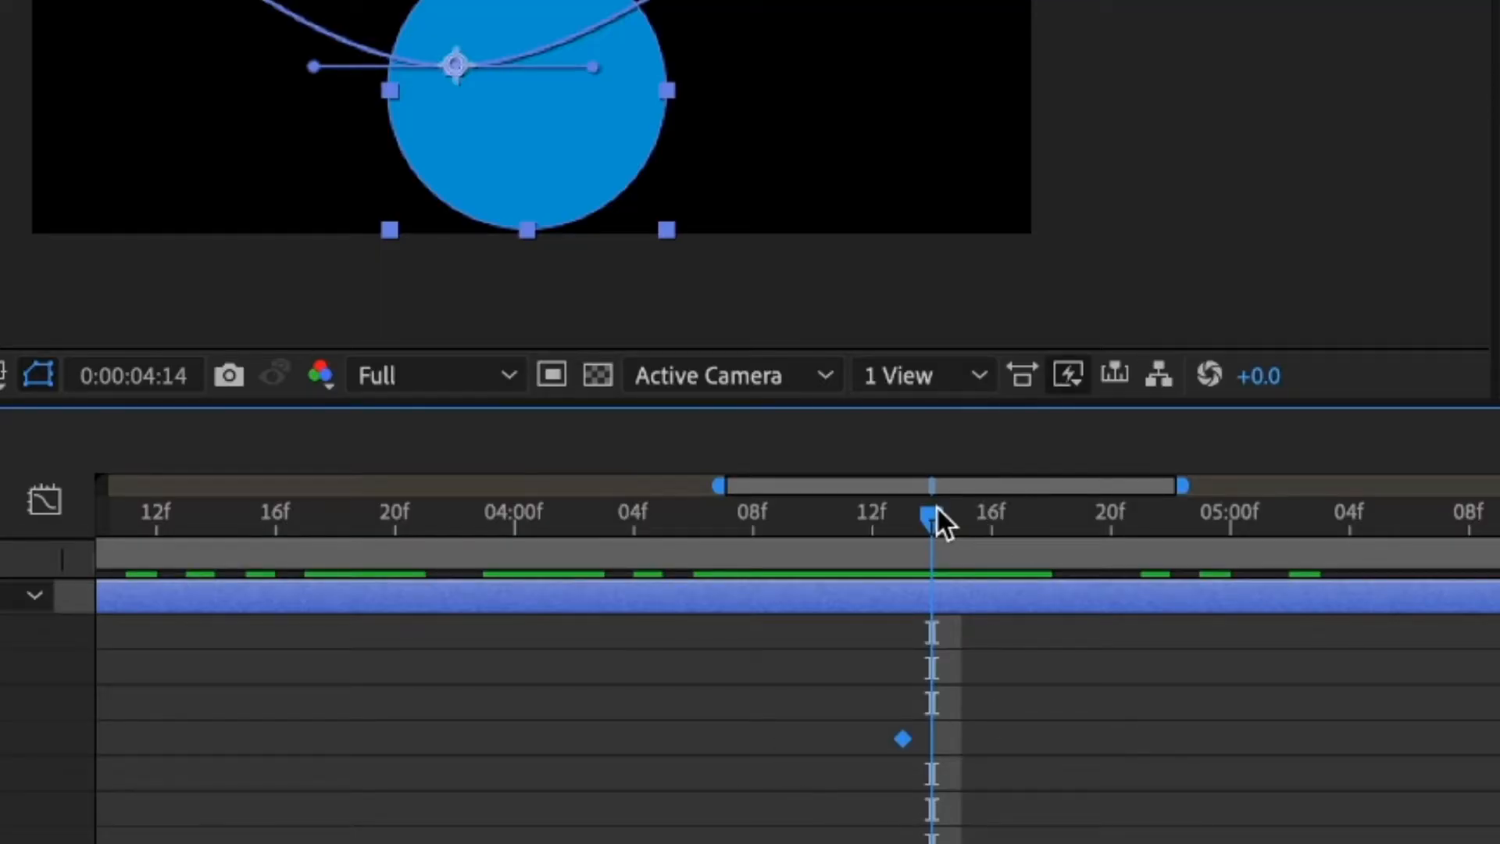
{"action": "mouse_move", "coordinate": [936, 507]}
{"action": "left_mouse_down"}
{"action": "mouse_move", "coordinate": [903, 519]}
{"action": "mouse_move", "coordinate": [963, 508]}
{"action": "left_mouse_up"}
{"action": "left_click_drag", "start_coordinate": [573, 165], "coordinate": [586, 0]}
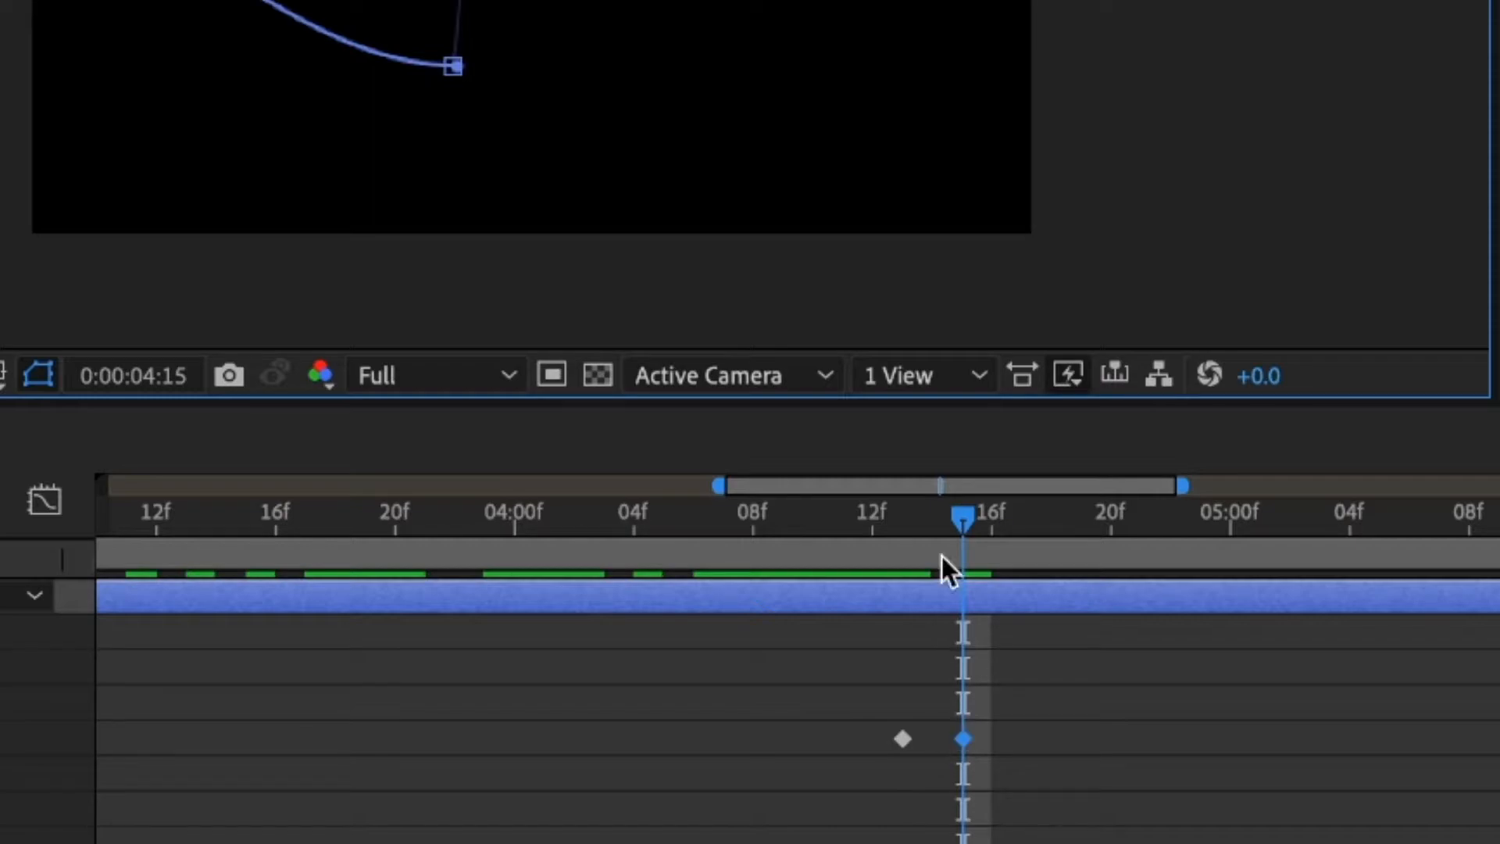
Scrub back before the 0:00:04:13 keyframe and preview the circle's jump between the two closely spaced Position keyframes.
{"action": "left_click_drag", "start_coordinate": [953, 523], "coordinate": [910, 528]}
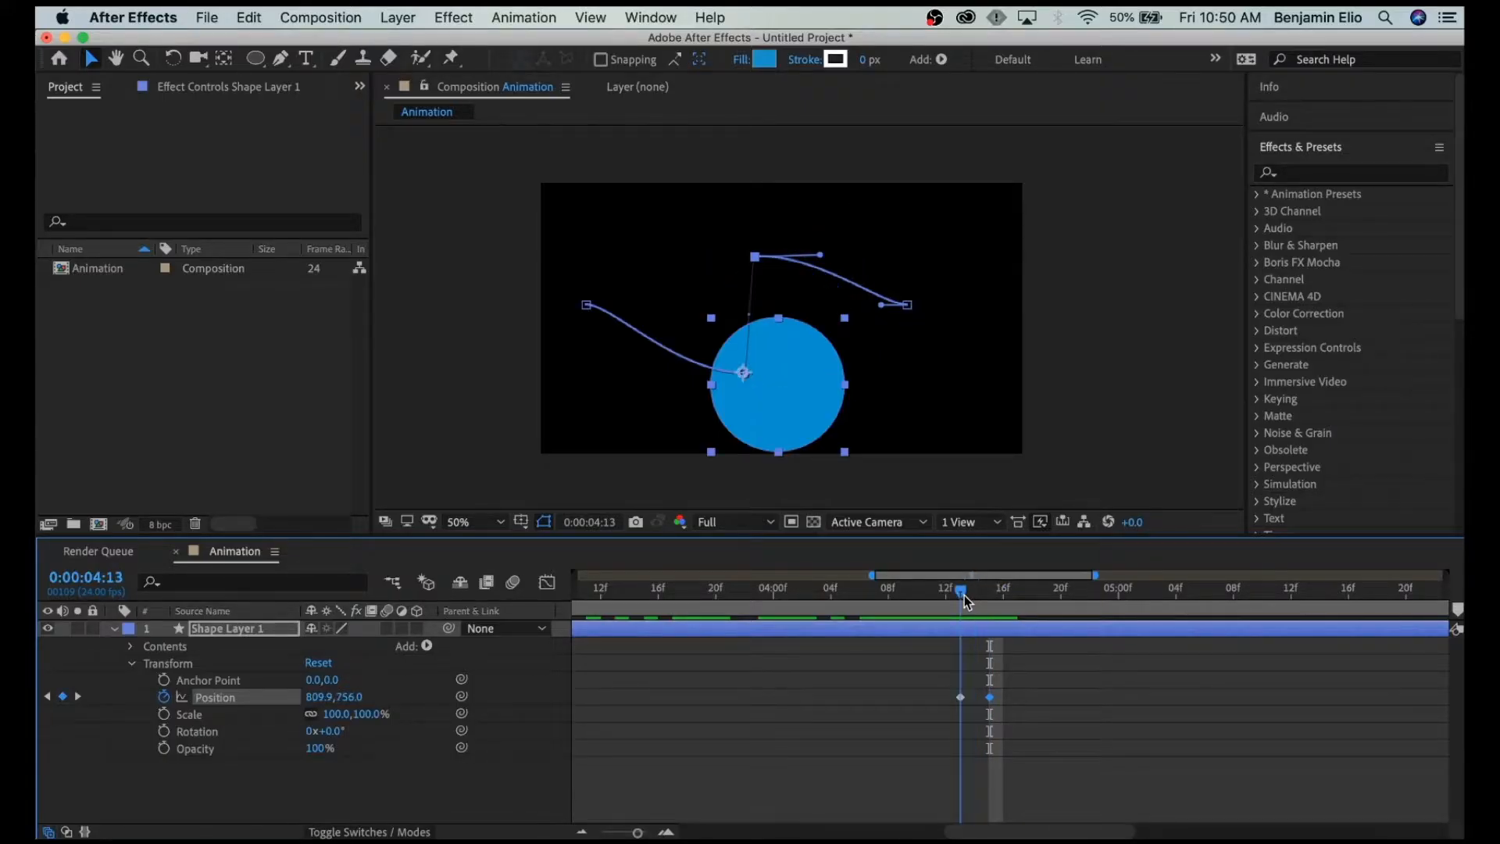
{"action": "left_click_drag", "start_coordinate": [965, 595], "coordinate": [836, 590]}
{"action": "key", "text": "space"}
Delete the extra Position keyframe at 0:00:04:15 and return to the breakdown keyframe at 0:00:04:13.
{"action": "left_click_drag", "start_coordinate": [942, 596], "coordinate": [989, 595]}
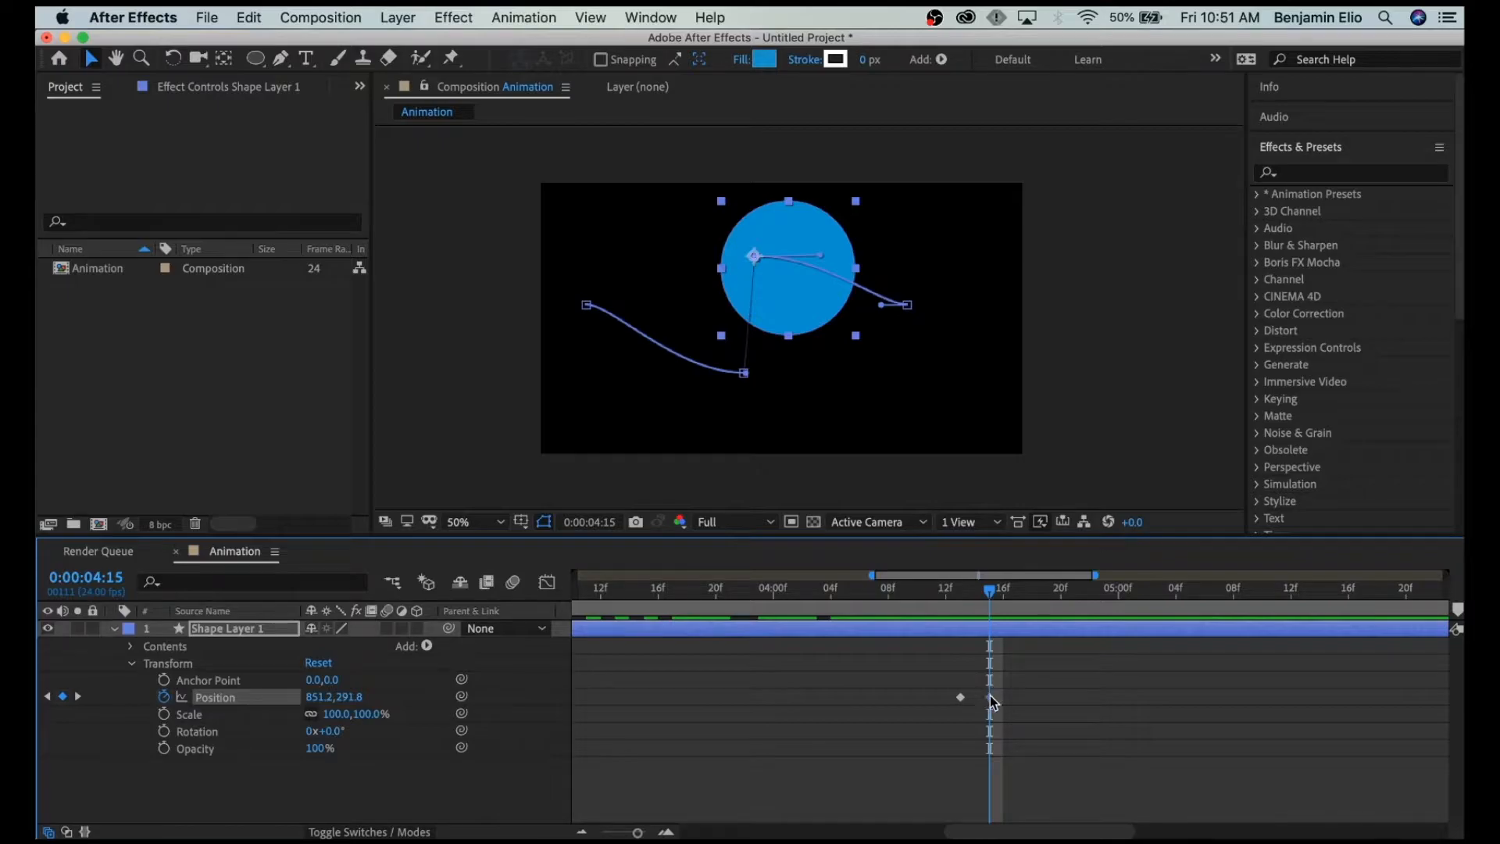
{"action": "key", "text": "Delete"}
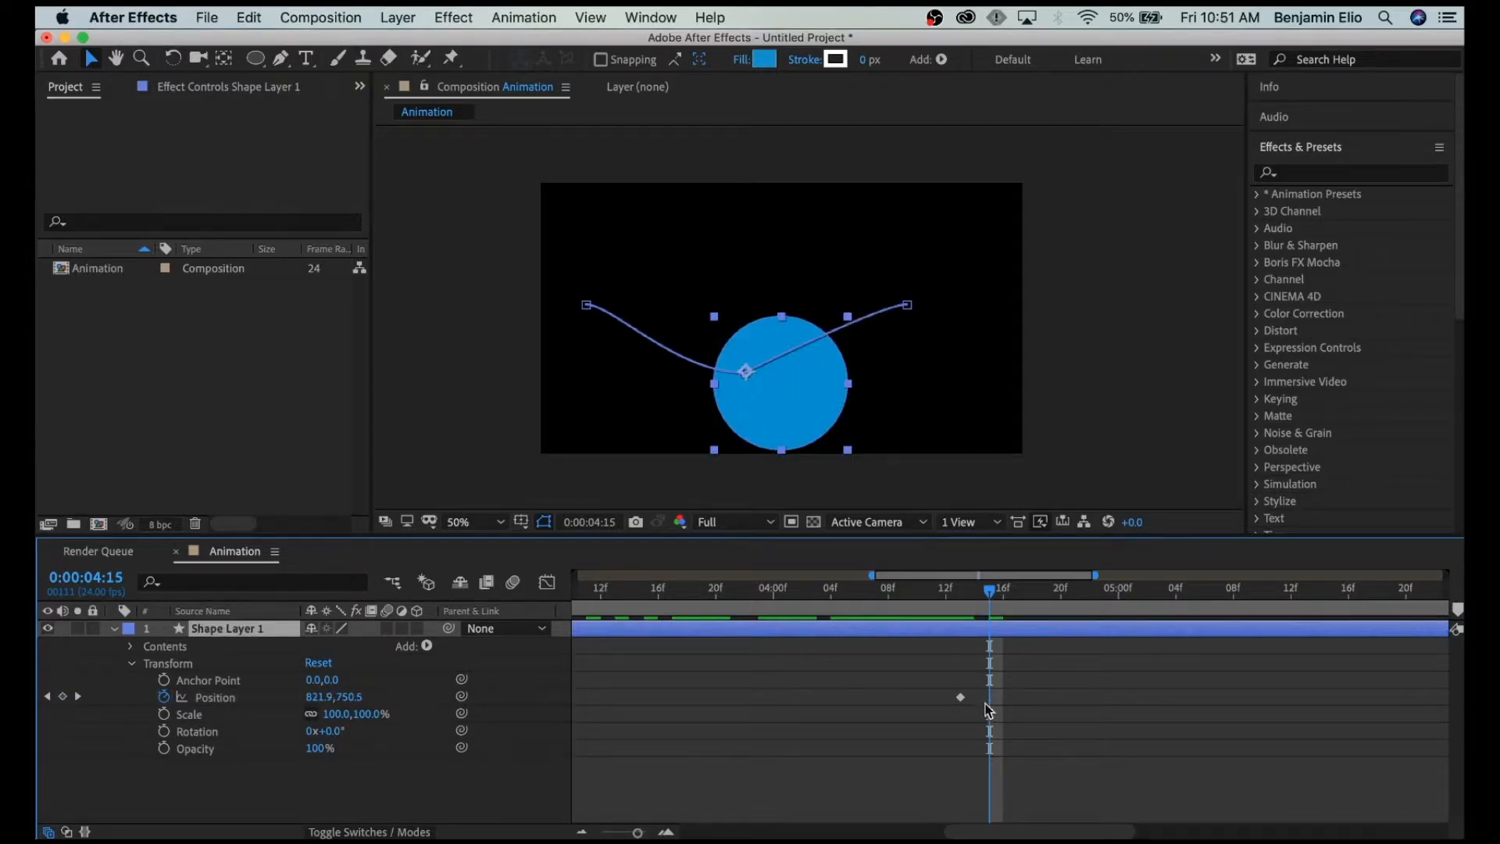
{"action": "left_click", "coordinate": [955, 592]}
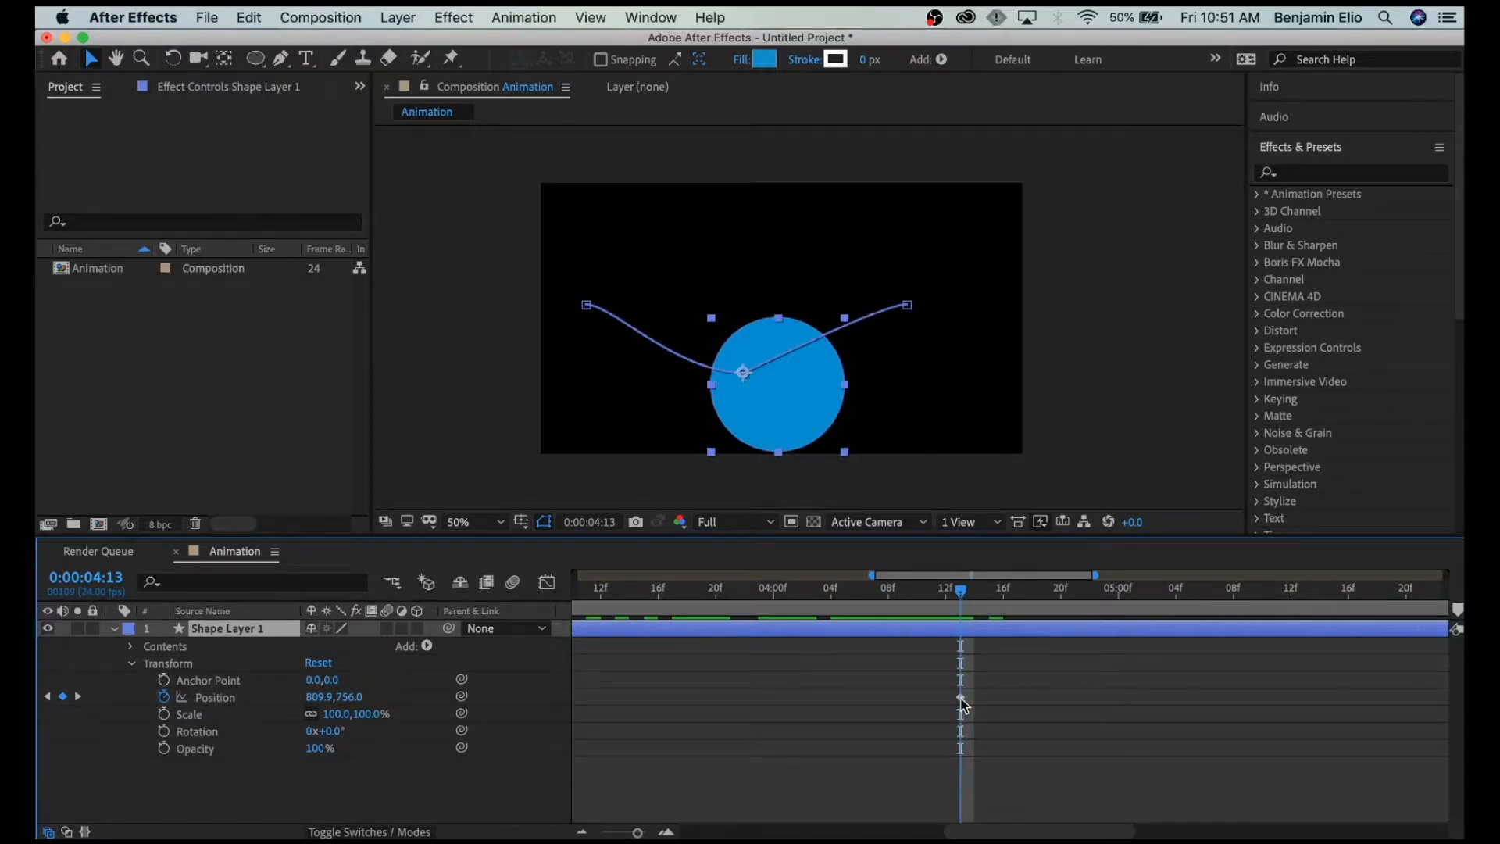
At 0:00:04:13, raise the circle above its start and end poses and adjust the breakdown's Position to 829.9, 302.0.
{"action": "mouse_move", "coordinate": [962, 594]}
{"action": "left_mouse_down"}
{"action": "mouse_move", "coordinate": [1098, 616]}
{"action": "mouse_move", "coordinate": [940, 620]}
{"action": "mouse_move", "coordinate": [996, 619]}
{"action": "mouse_move", "coordinate": [963, 622]}
{"action": "left_mouse_up"}
{"action": "left_click_drag", "start_coordinate": [639, 832], "coordinate": [624, 832]}
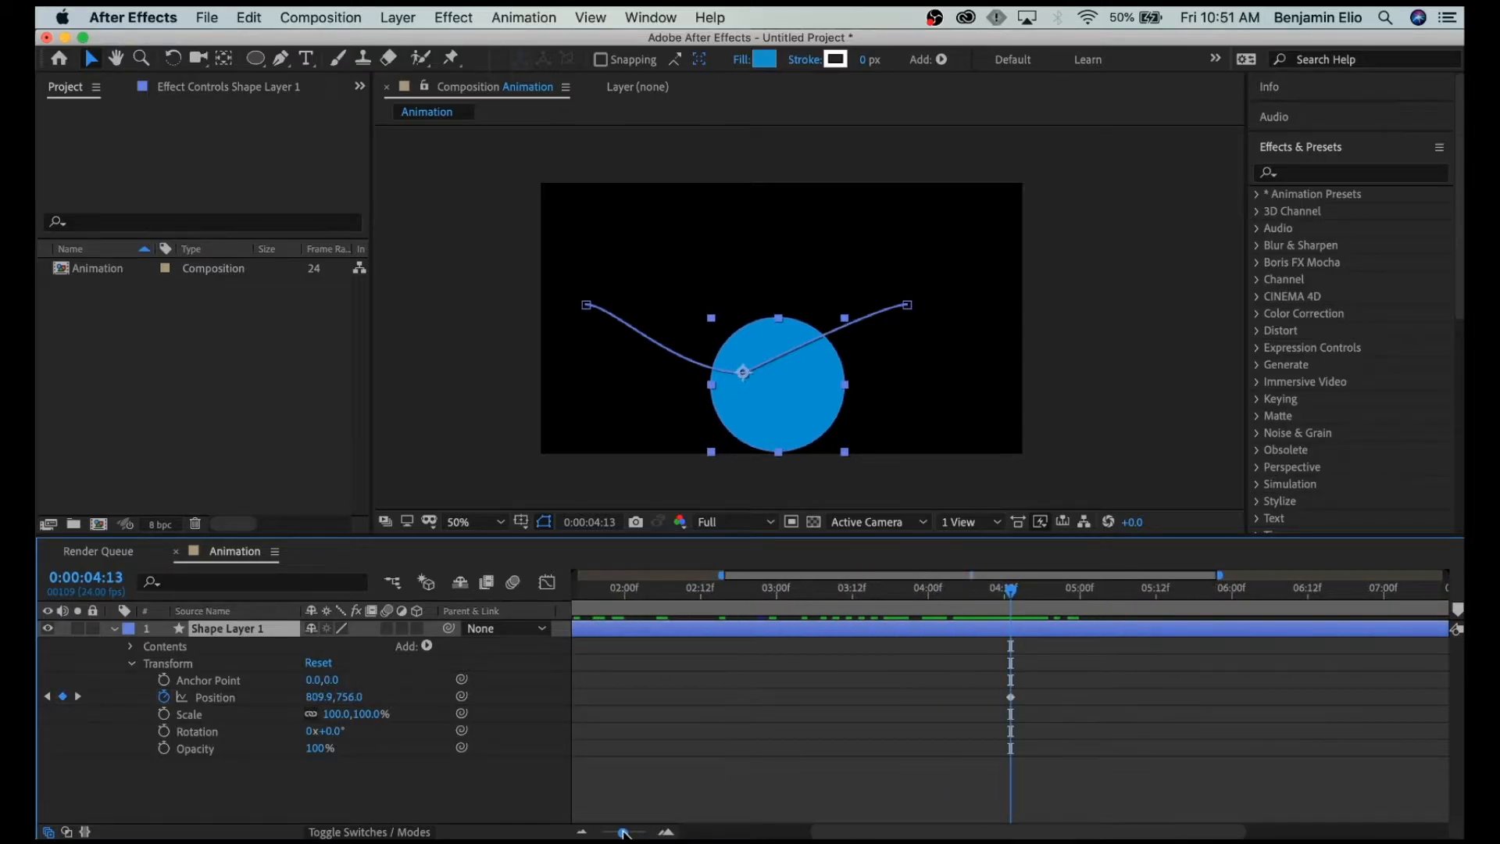
{"action": "mouse_move", "coordinate": [1007, 596]}
{"action": "left_mouse_down"}
{"action": "mouse_move", "coordinate": [984, 593]}
{"action": "mouse_move", "coordinate": [1009, 591]}
{"action": "mouse_move", "coordinate": [998, 588]}
{"action": "left_mouse_up"}
{"action": "left_click", "coordinate": [795, 408]}
{"action": "left_click_drag", "start_coordinate": [794, 423], "coordinate": [804, 291]}
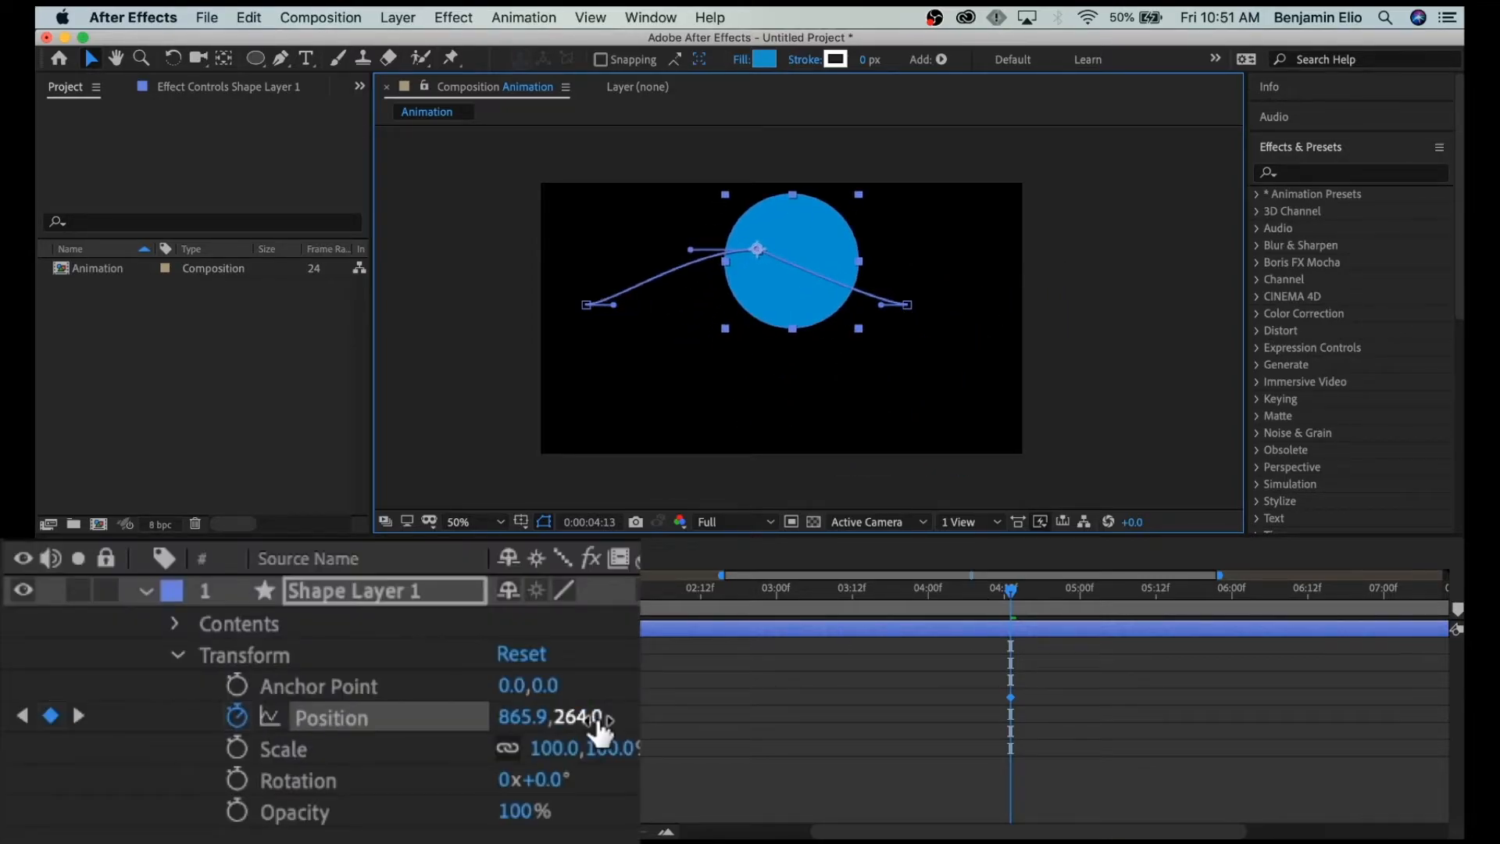
{"action": "left_click_drag", "start_coordinate": [534, 733], "coordinate": [466, 724]}
{"action": "left_click_drag", "start_coordinate": [576, 717], "coordinate": [568, 617]}
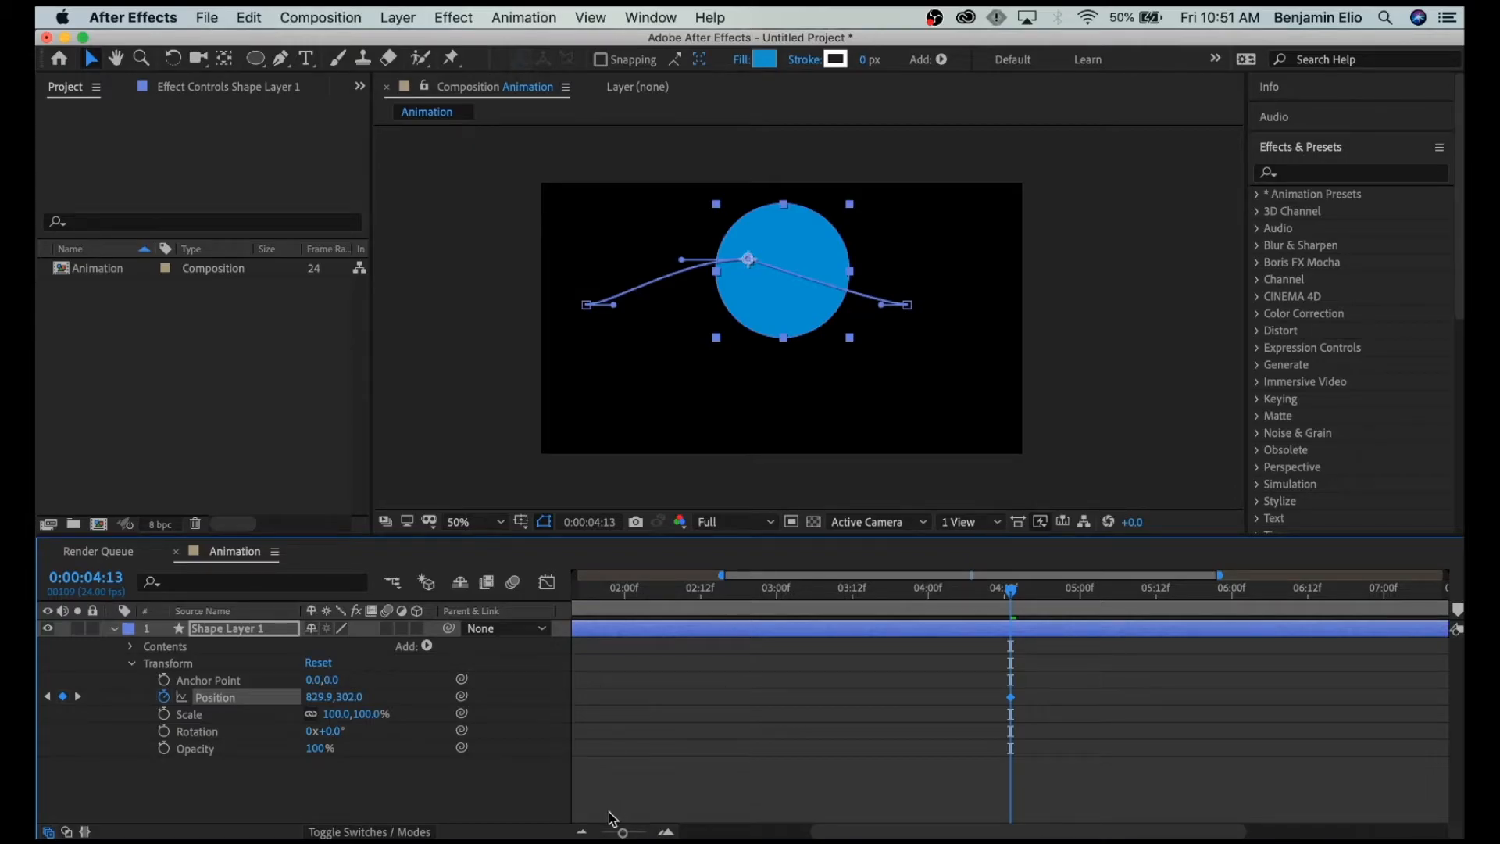
Show the full 10-second timeline and preview the animation from the start with the raised breakdown pose.
{"action": "left_click", "coordinate": [583, 833]}
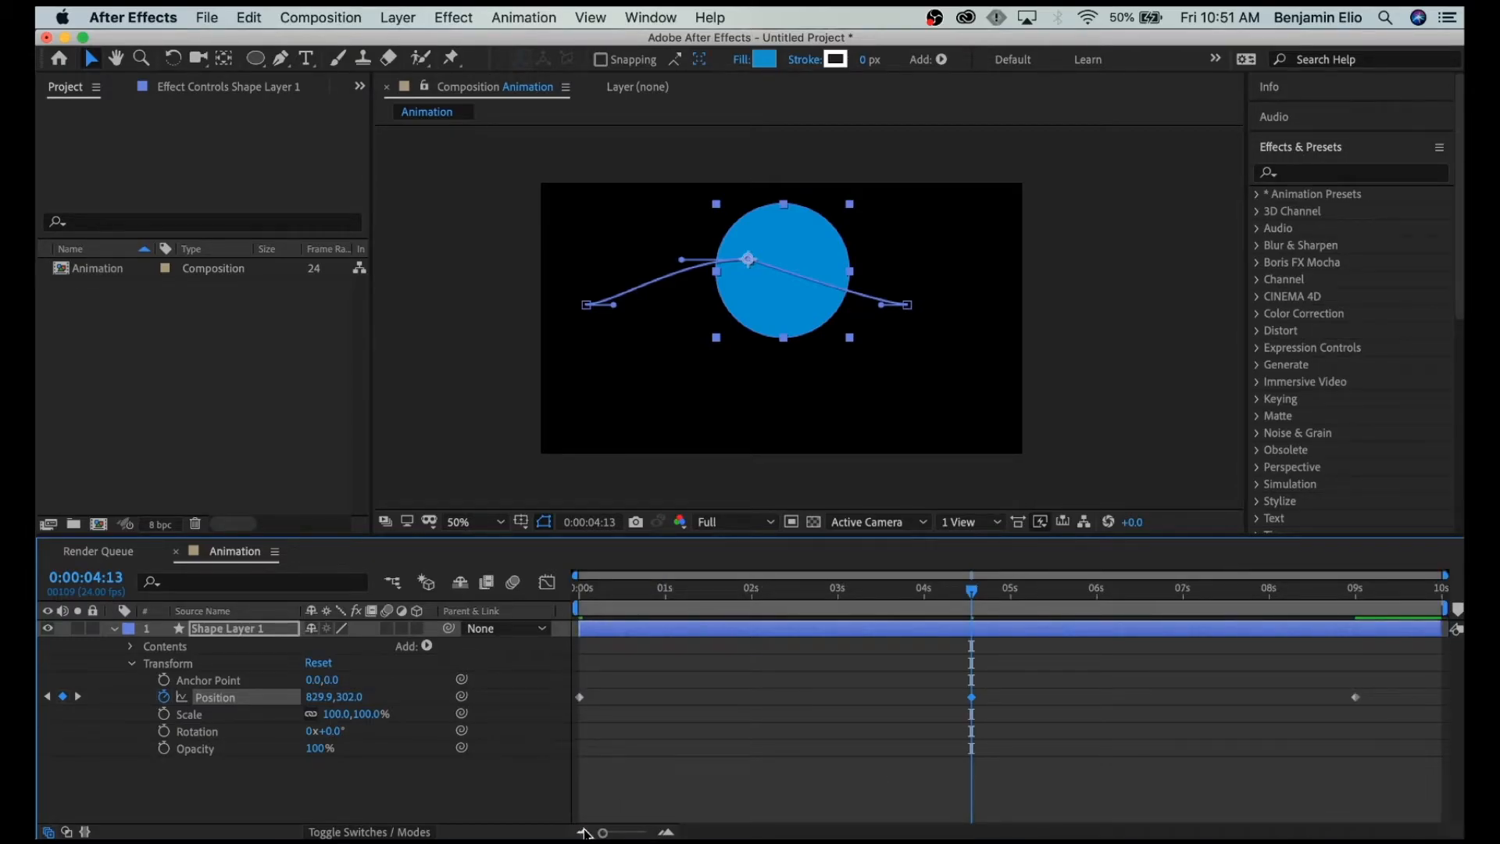
{"action": "key", "text": "Home"}
{"action": "key", "text": "space"}
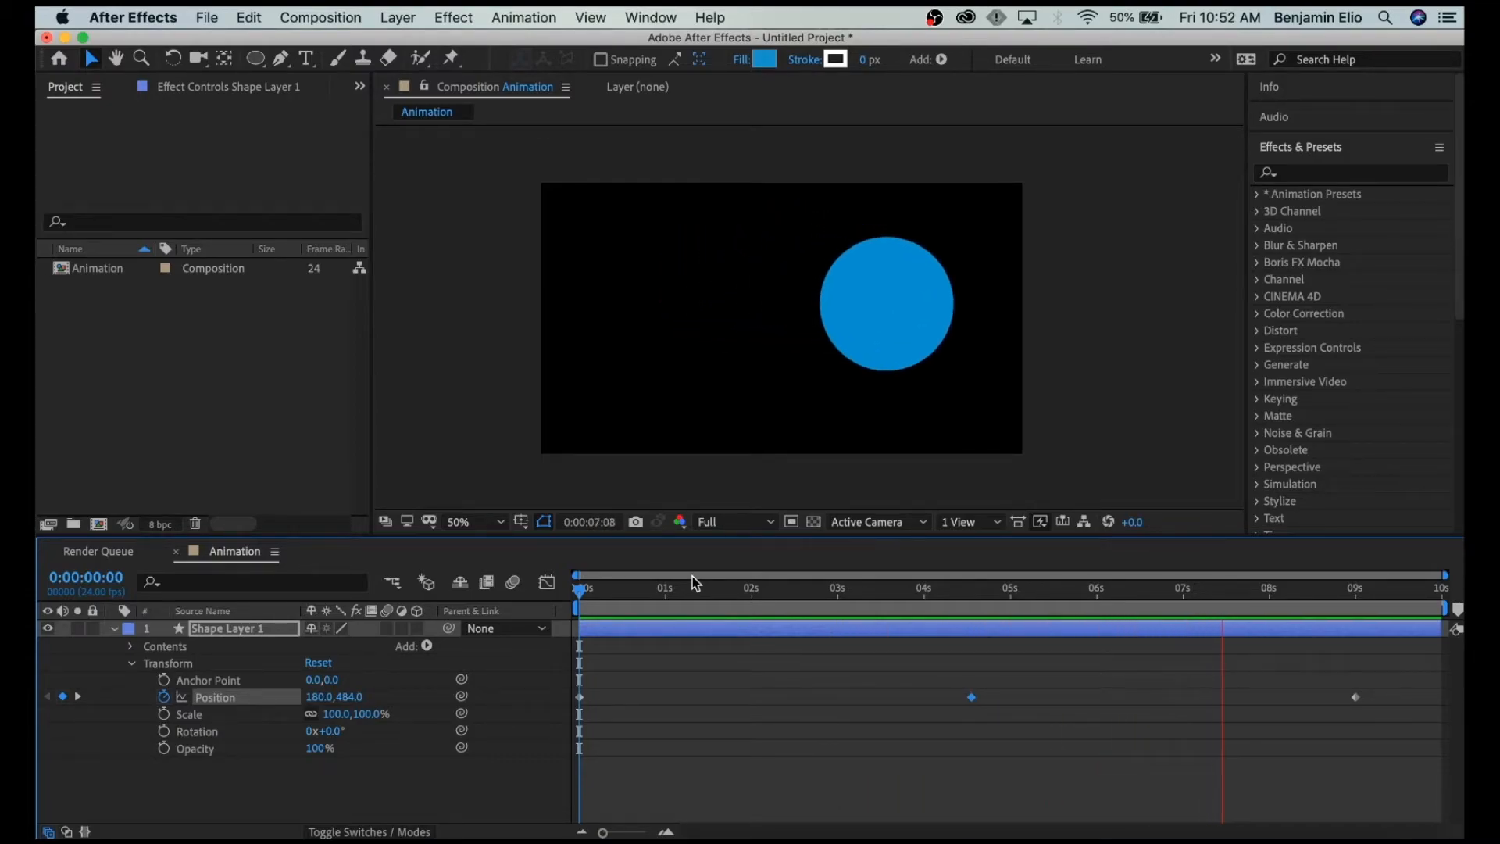
{"action": "key", "text": "space"}
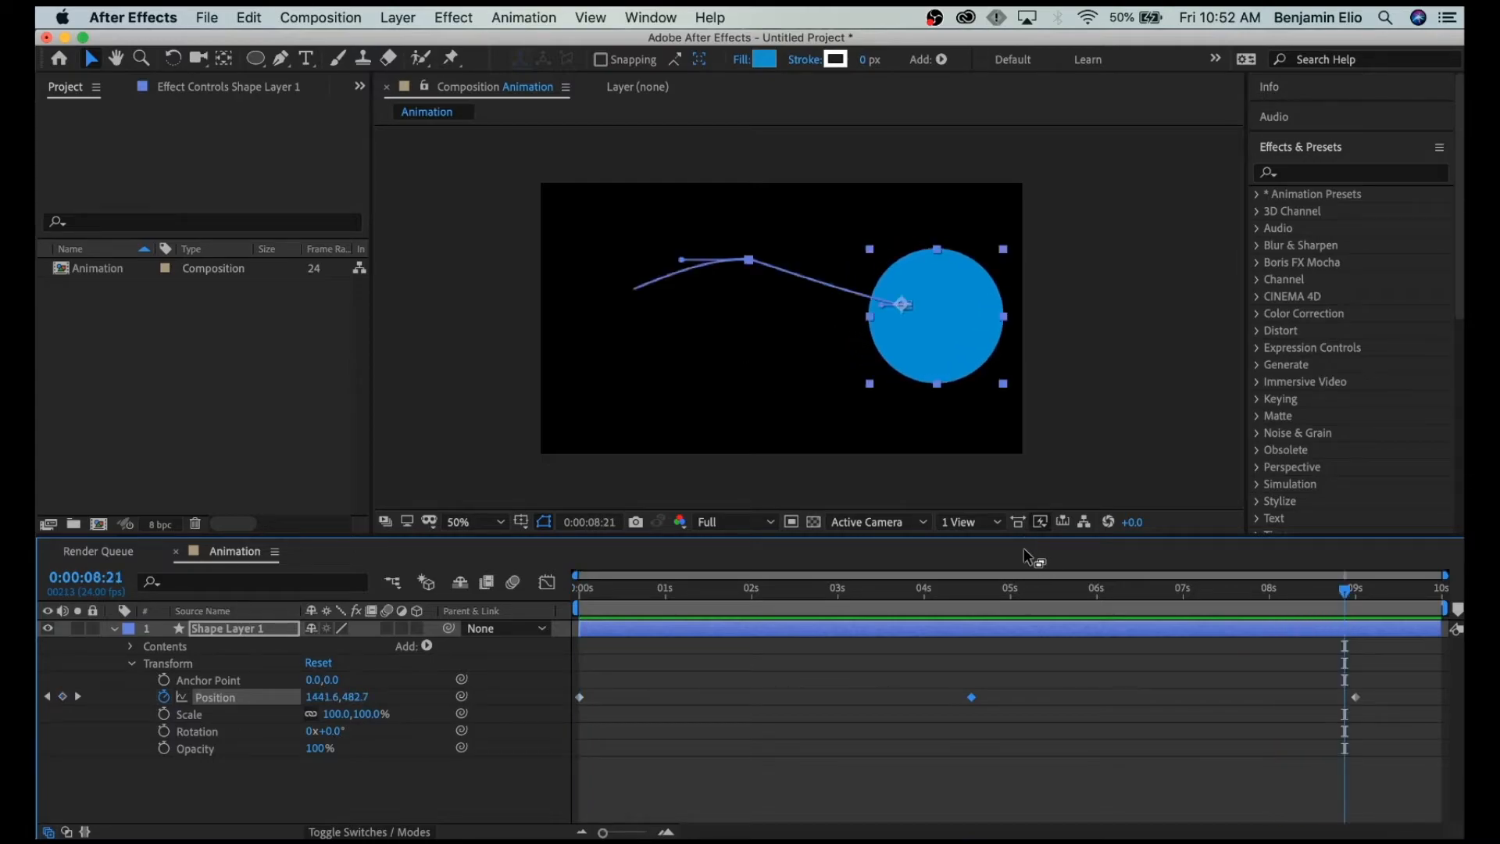
Return to 0:00:04:13, inspect the breakdown's motion-path point and handle, and deselect the circle layer.
{"action": "left_click_drag", "start_coordinate": [728, 598], "coordinate": [977, 704]}
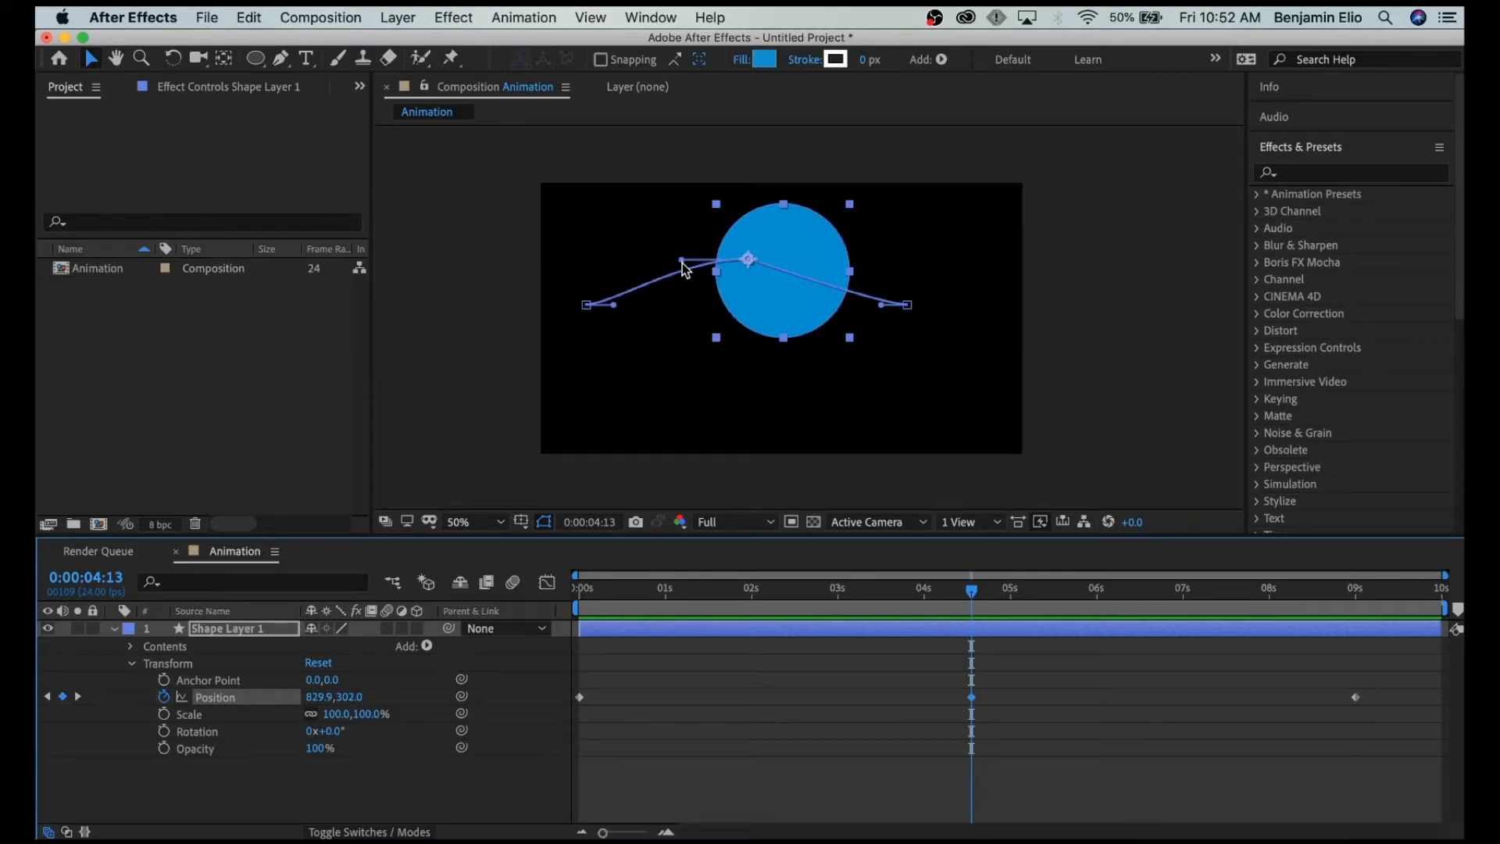
{"action": "left_click", "coordinate": [747, 262]}
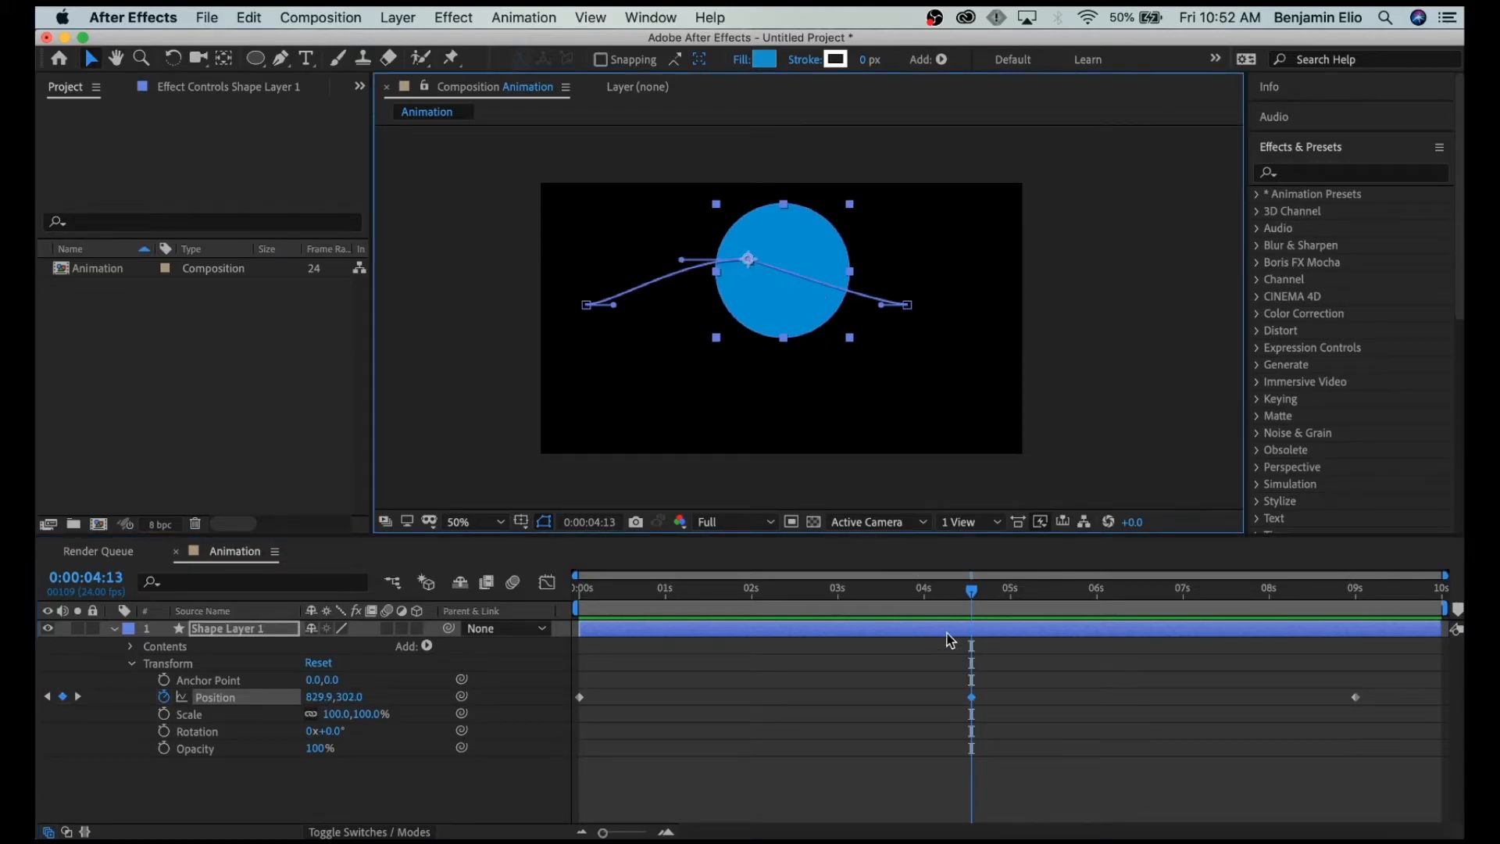
{"action": "left_click", "coordinate": [711, 685]}
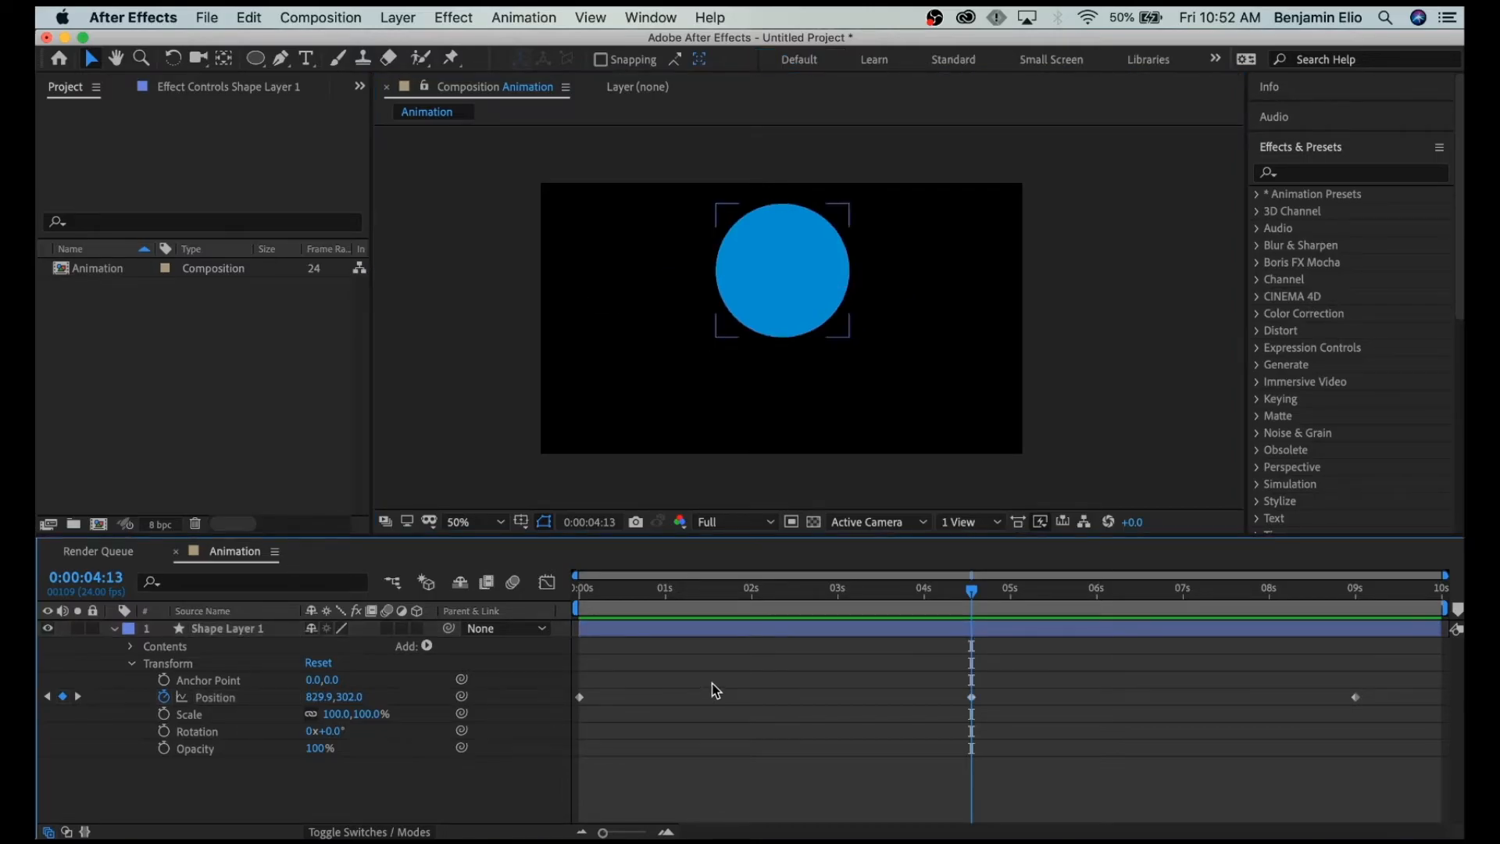